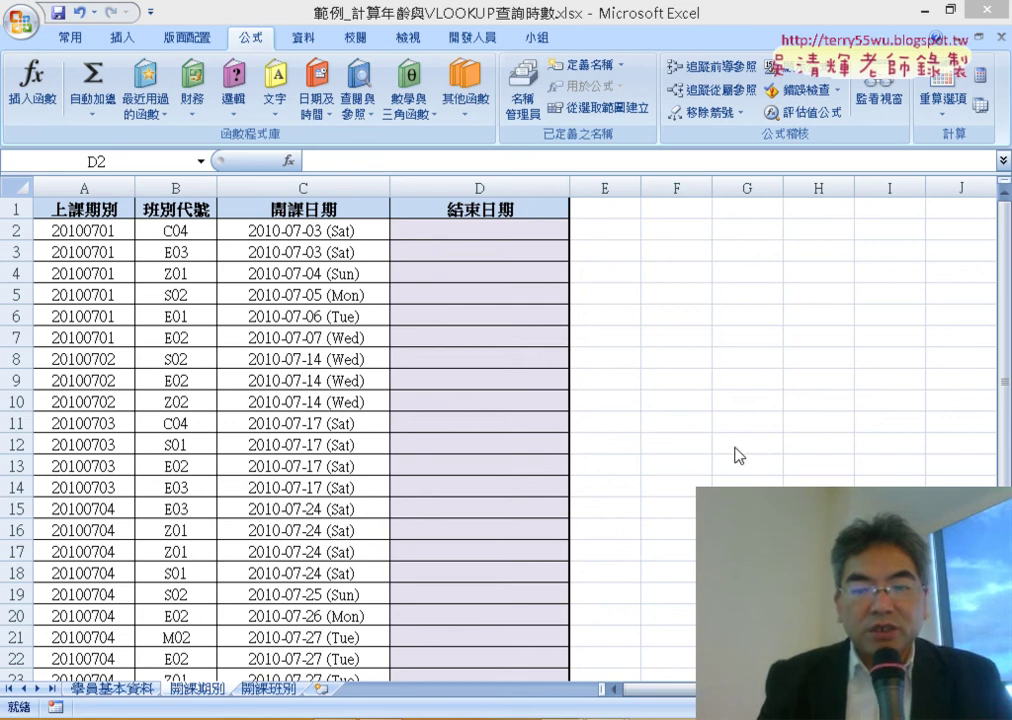
Glance at the class codes on the 開課班別 sheet, then return to the 開課期別 schedule
click(470, 238)
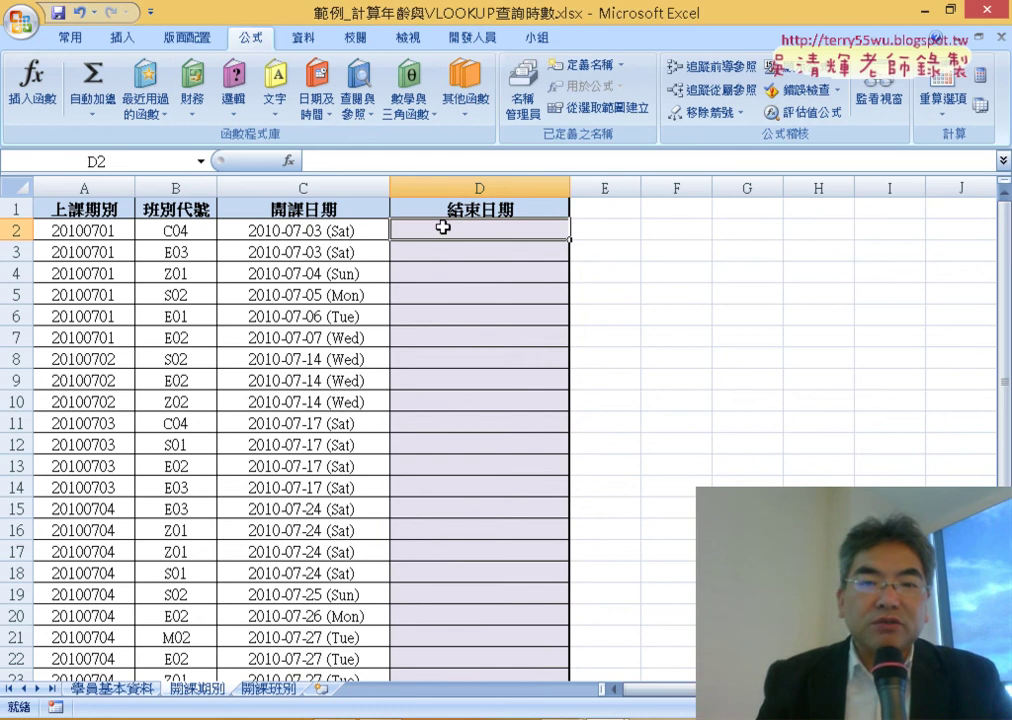
click(268, 690)
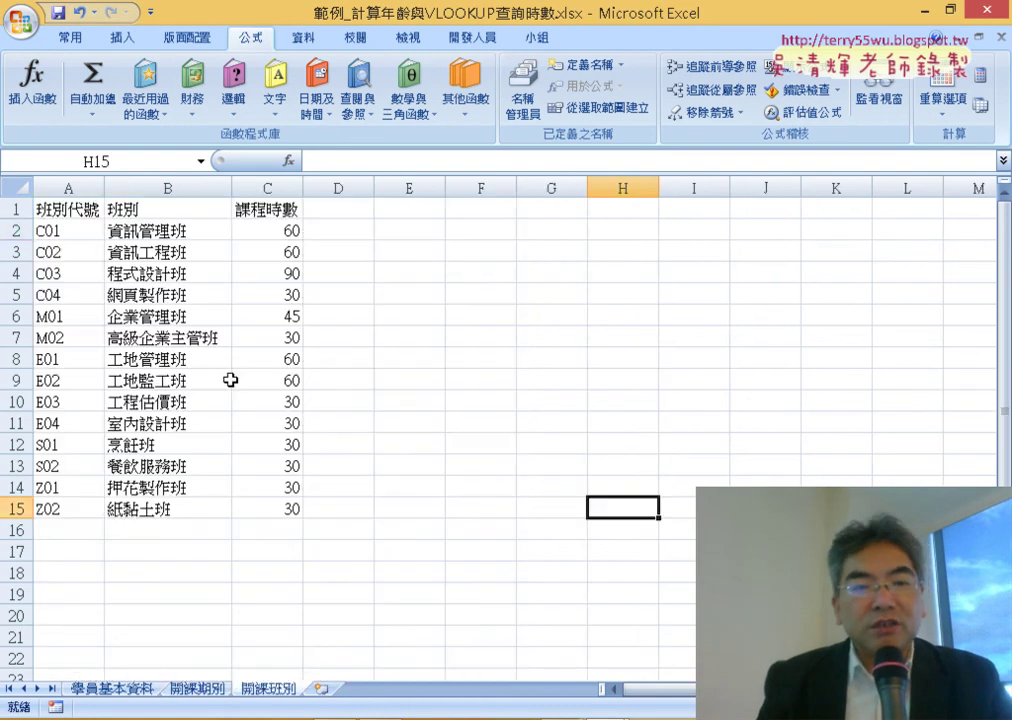
mouse_move(48, 230)
mouse_down()
mouse_move(66, 309)
mouse_move(280, 508)
mouse_up()
click(193, 690)
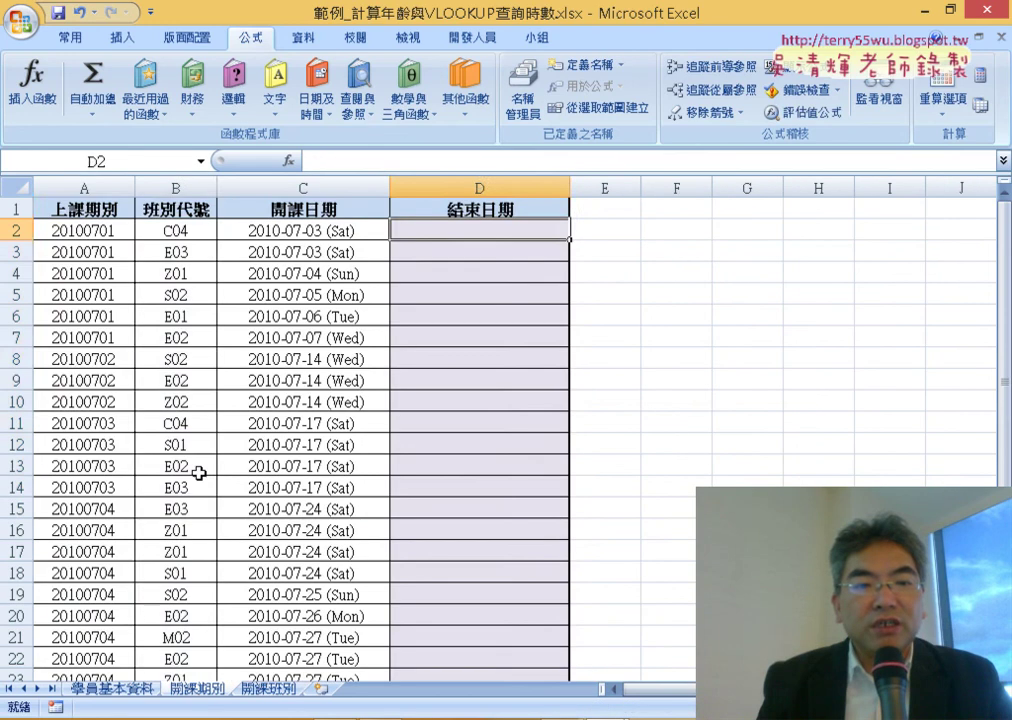
Review class code C04, its start date and end-date cell in B2:D2, then open 開課班別
click(175, 203)
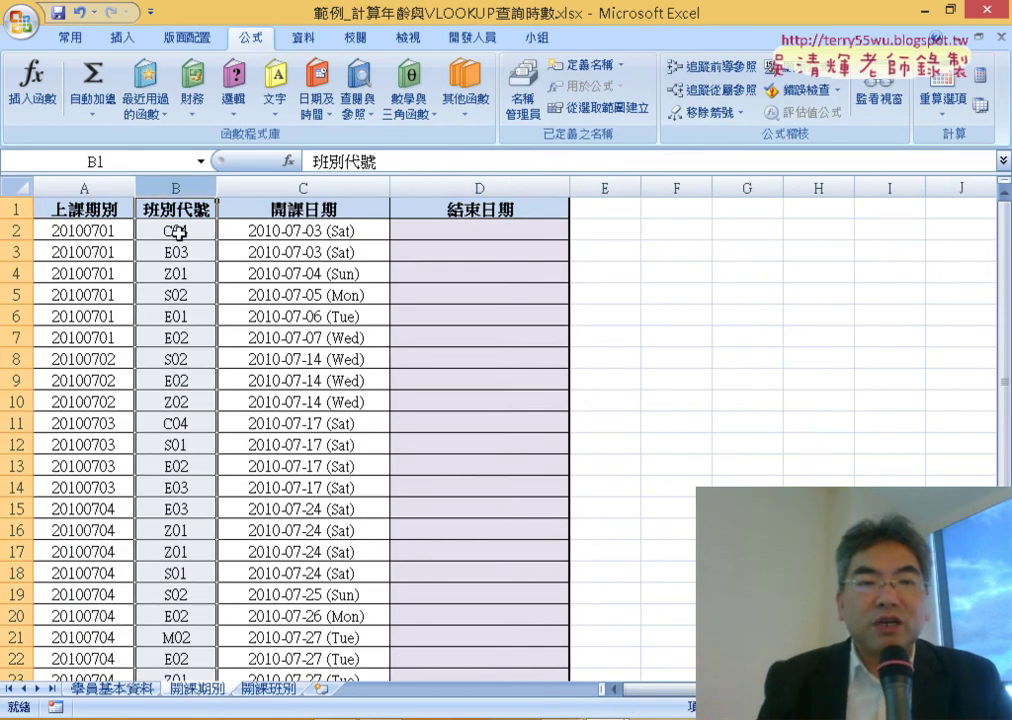
click(177, 232)
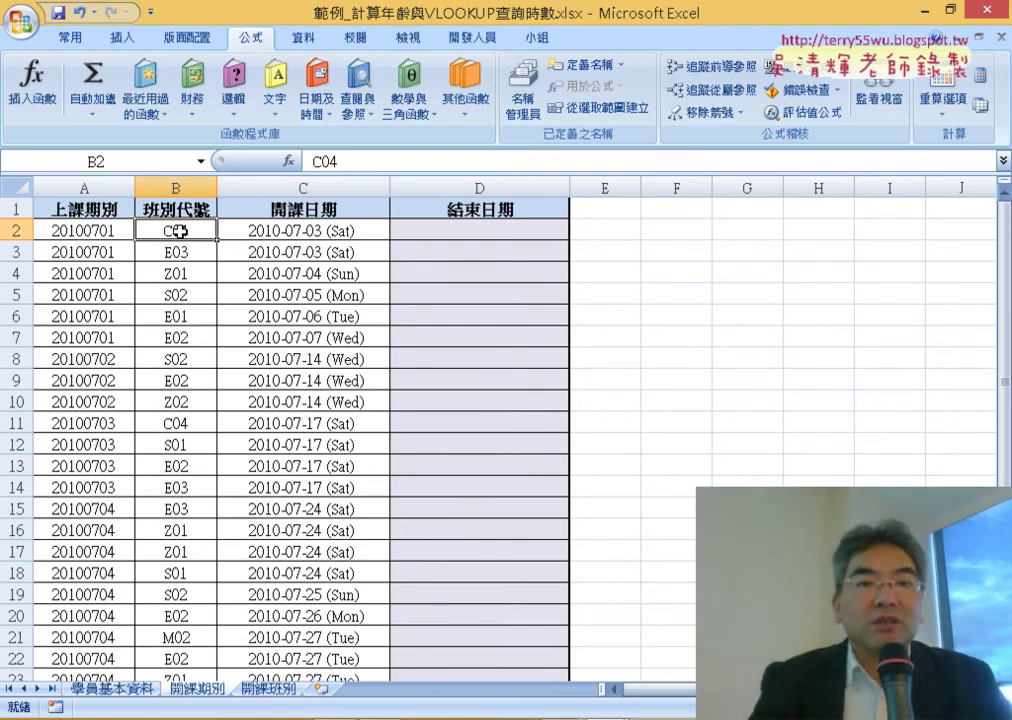
click(345, 237)
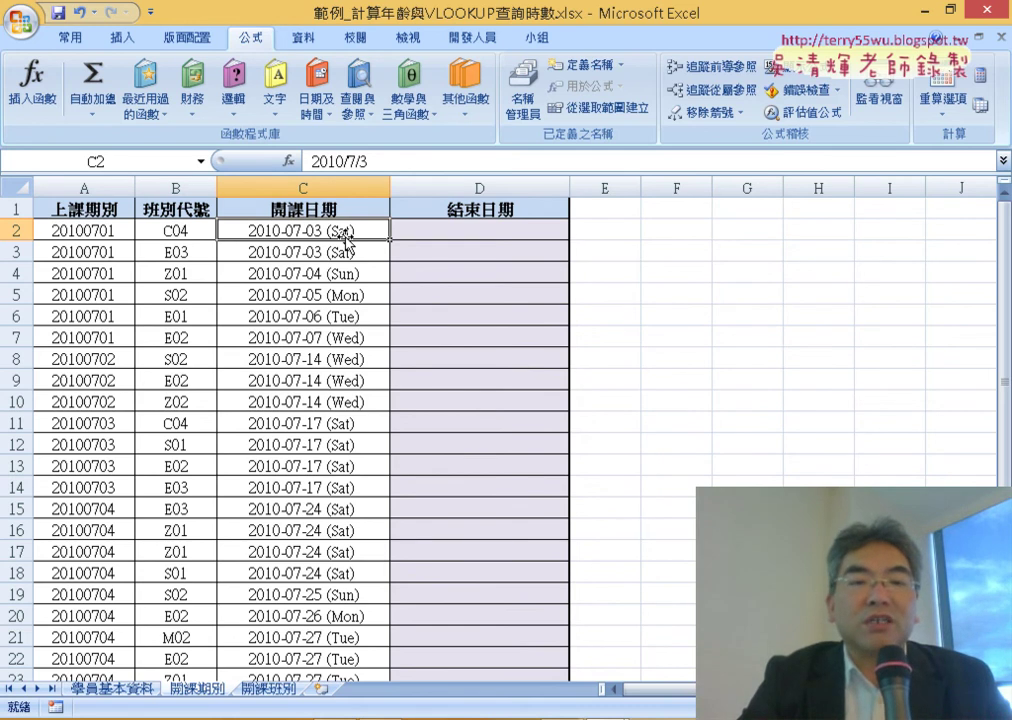
click(442, 230)
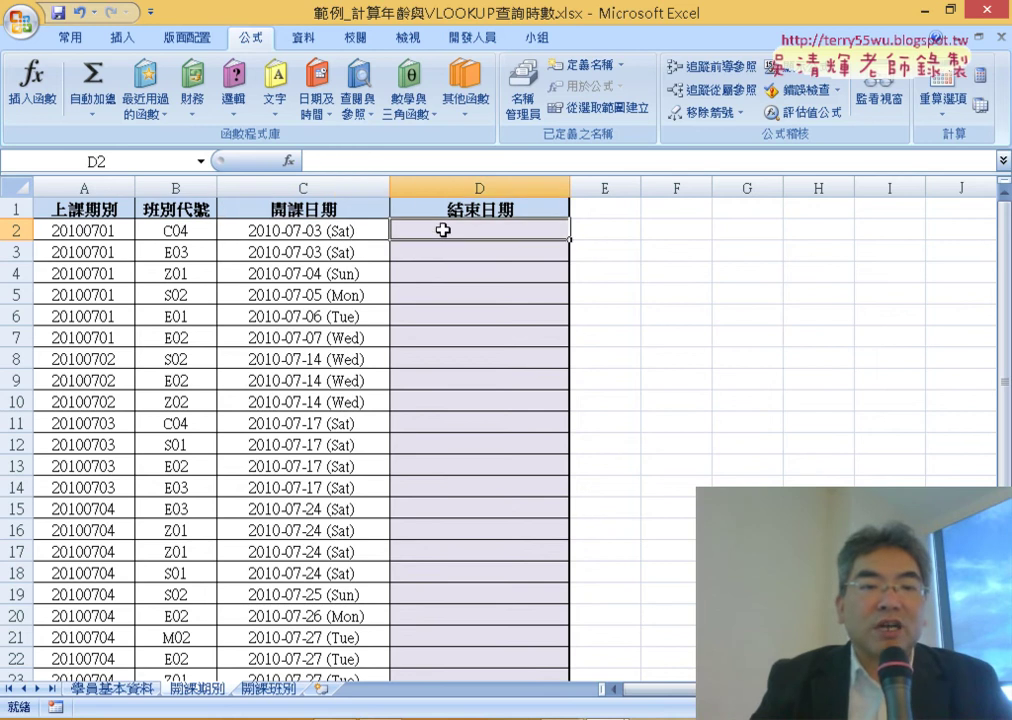
click(175, 188)
click(180, 233)
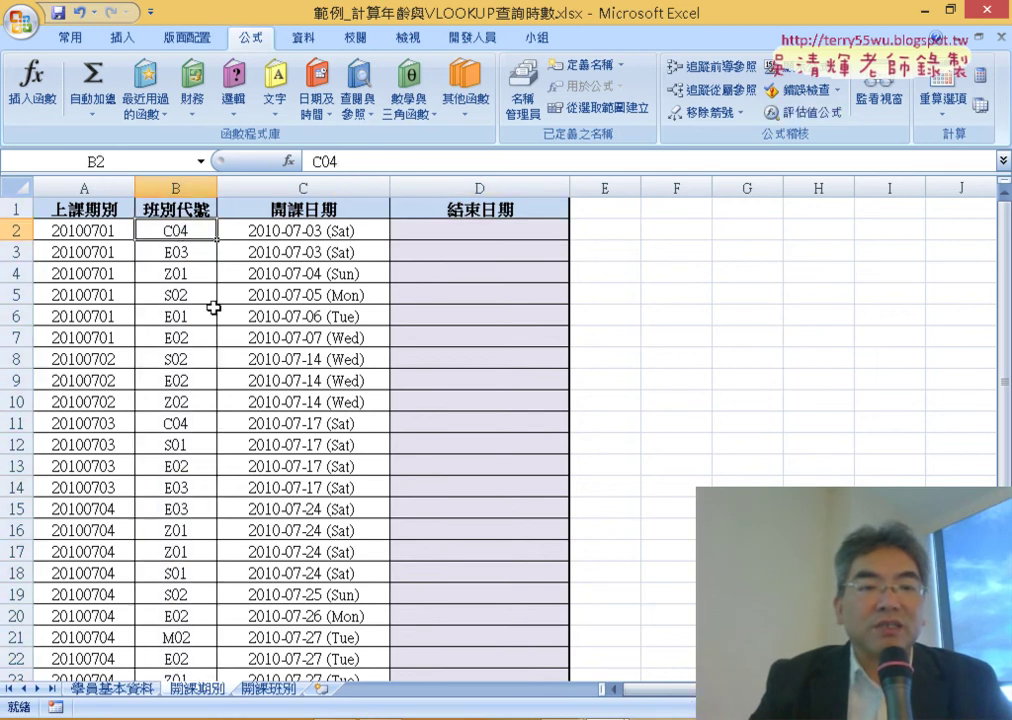
click(285, 690)
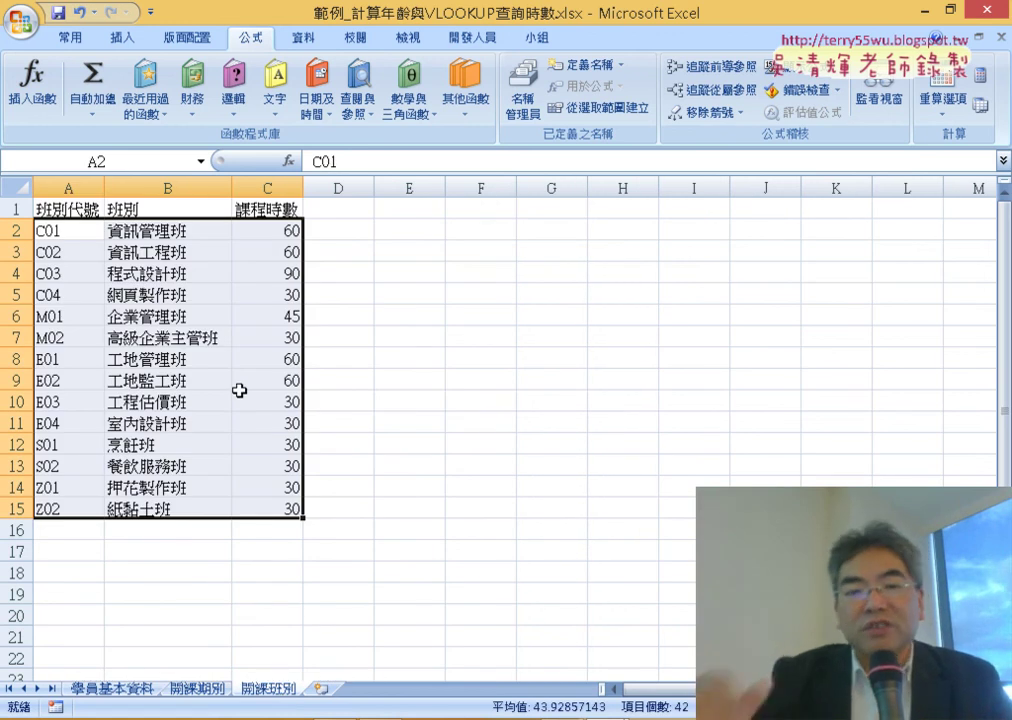
Select the class table and copy the sheet name 開課班別 from its tab for reuse
mouse_move(88, 231)
mouse_down()
mouse_move(259, 483)
mouse_move(262, 507)
mouse_up()
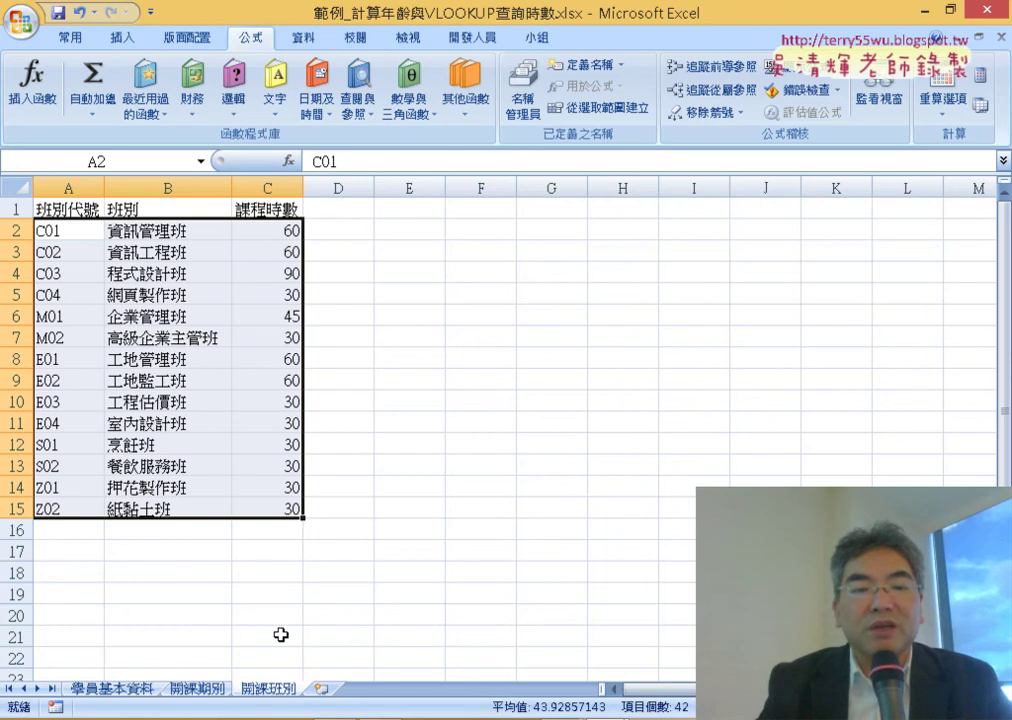
double_click(272, 690)
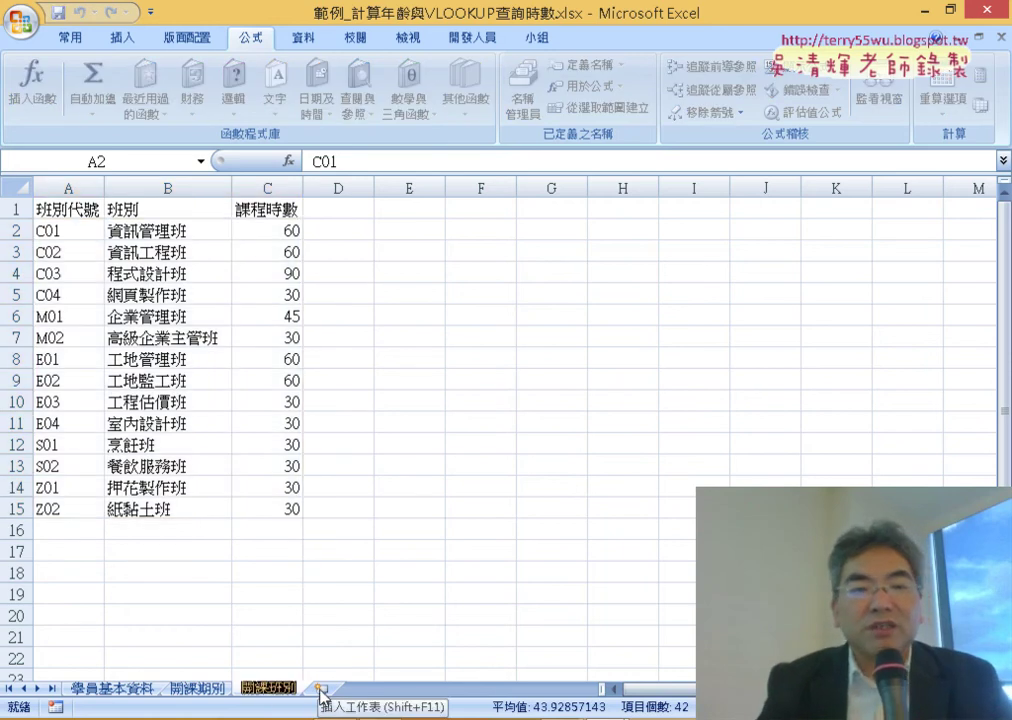
click(361, 400)
Define A2:C15 as the named range 開課班別 and return to the 開課期別 sheet
drag(75, 231, 271, 513)
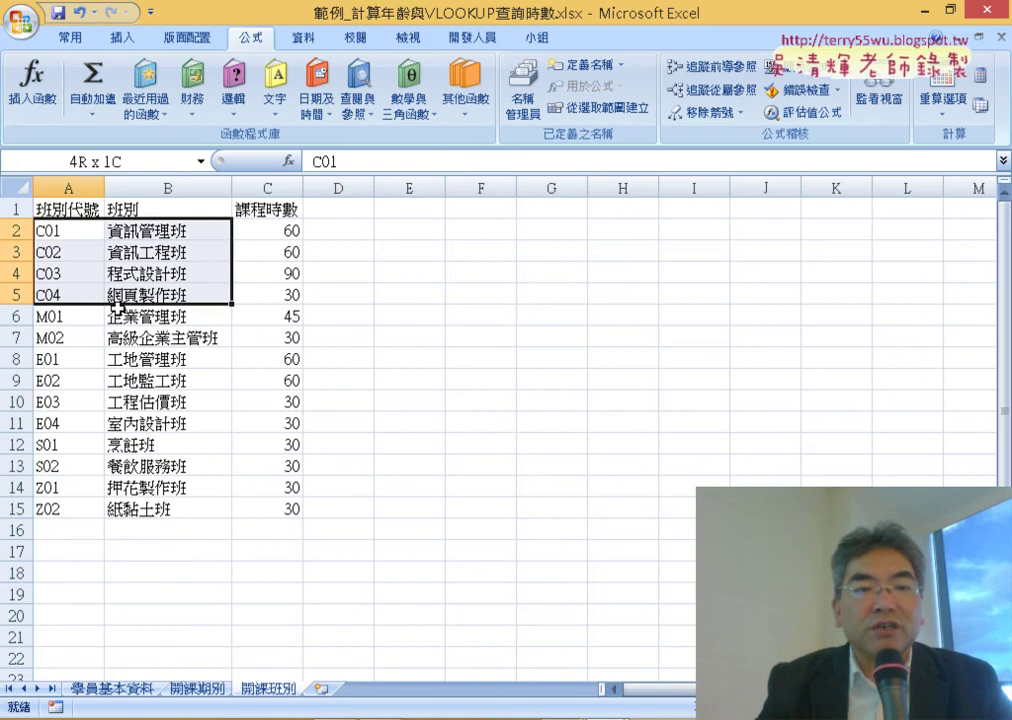
click(137, 162)
text(開課班別)
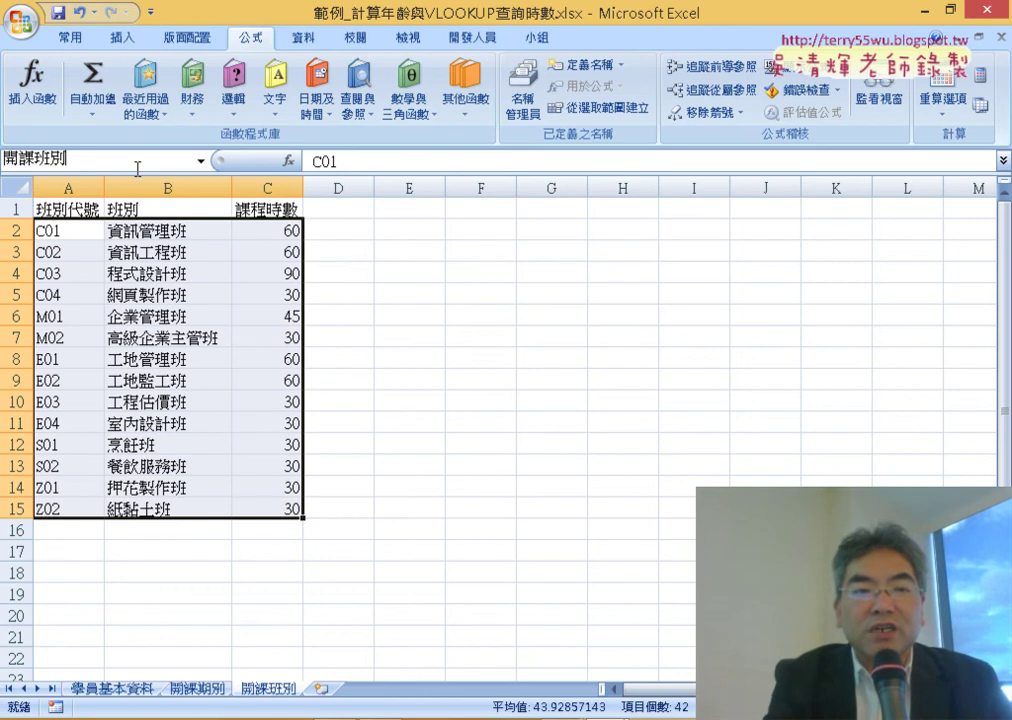
key(Return)
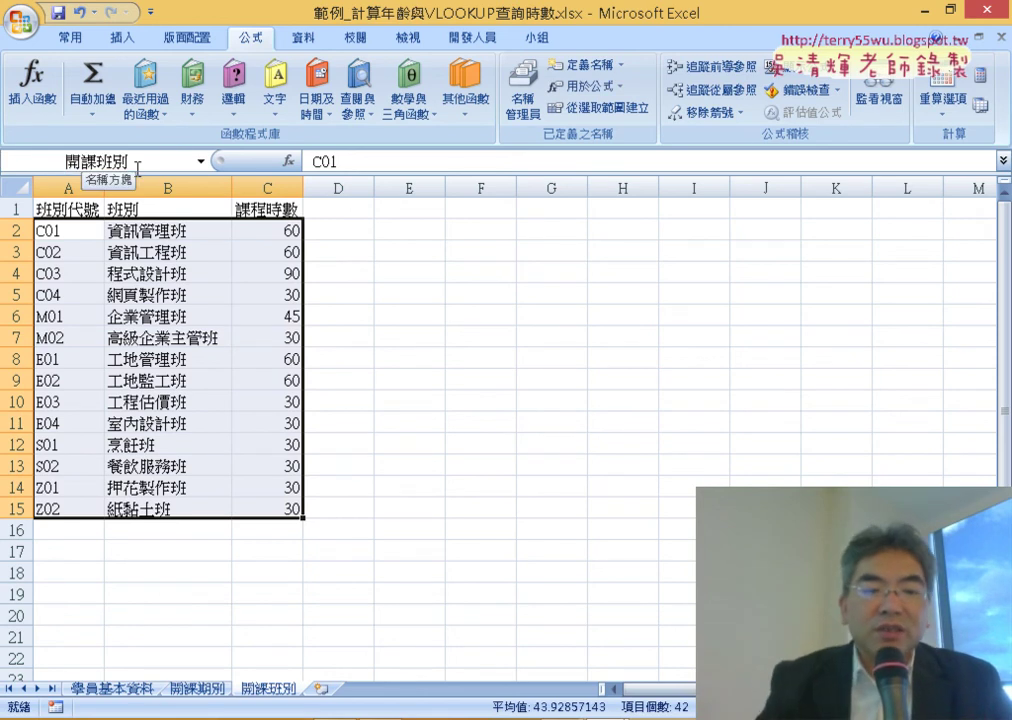
click(199, 689)
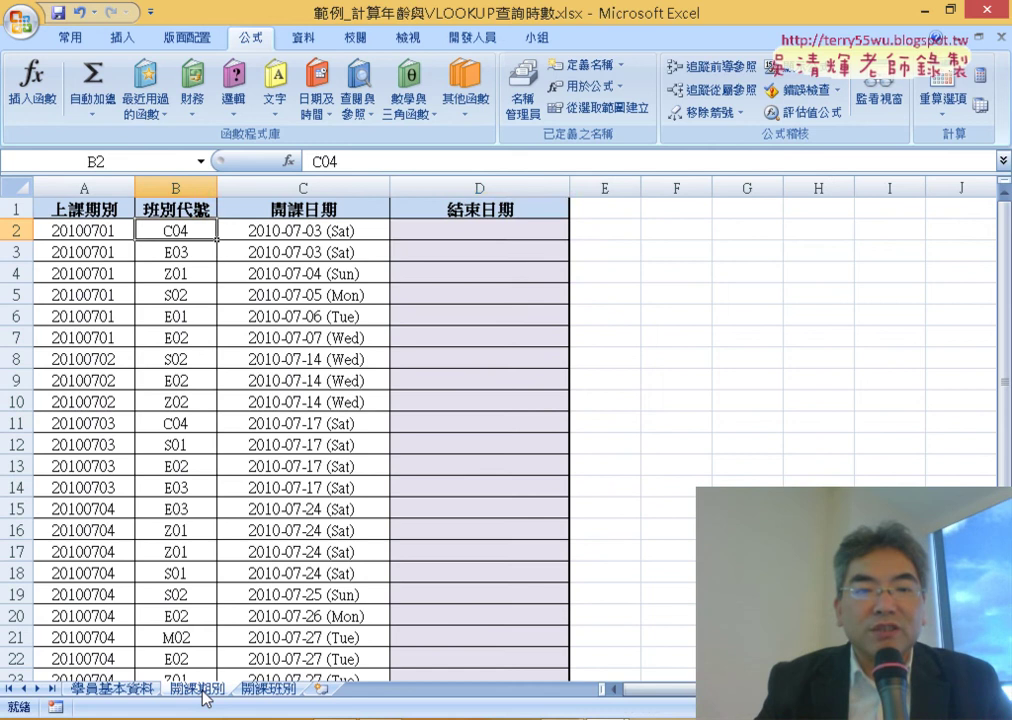
Start a VLOOKUP formula in D2 using B2 as the lookup value
click(470, 232)
click(289, 161)
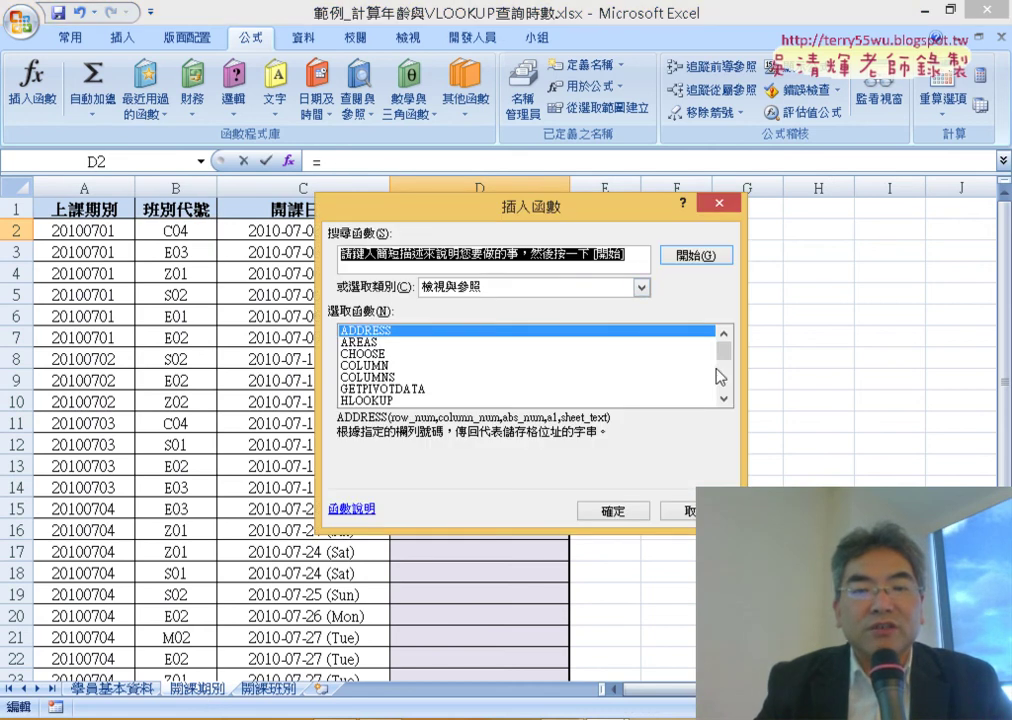
scroll(720, 377, down, 4)
double_click(462, 400)
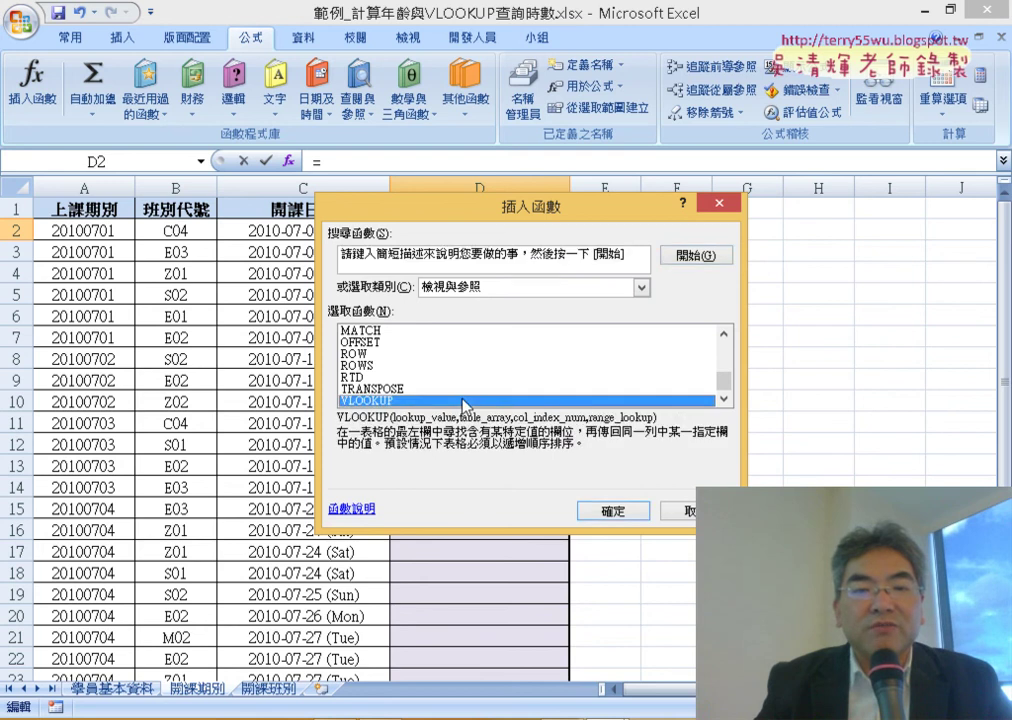
drag(496, 225, 704, 239)
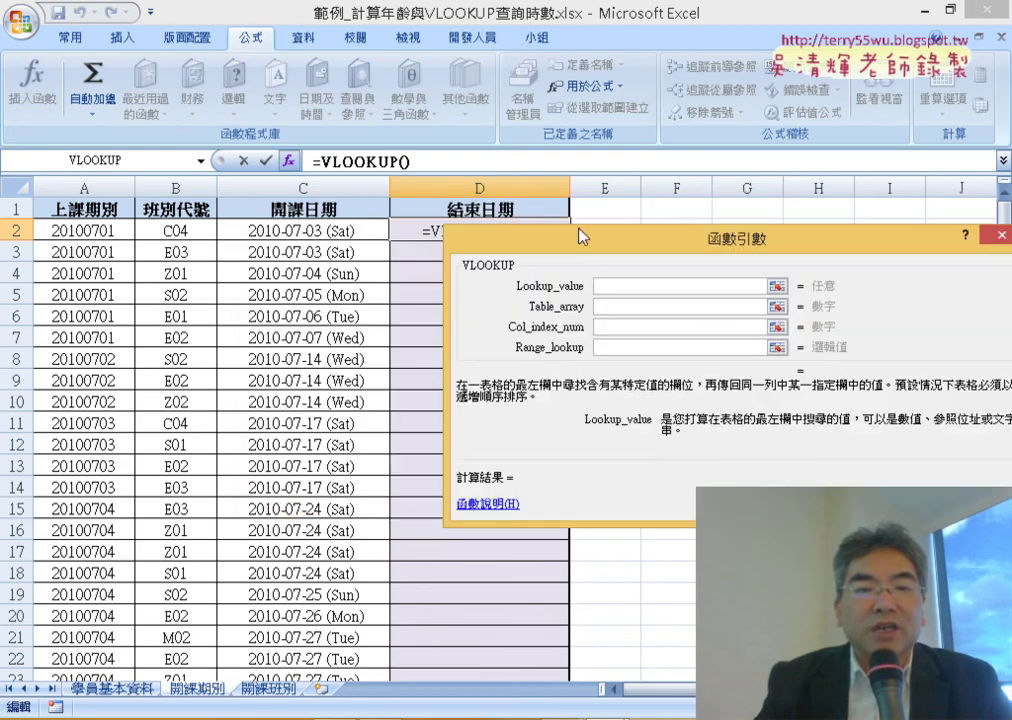
click(175, 230)
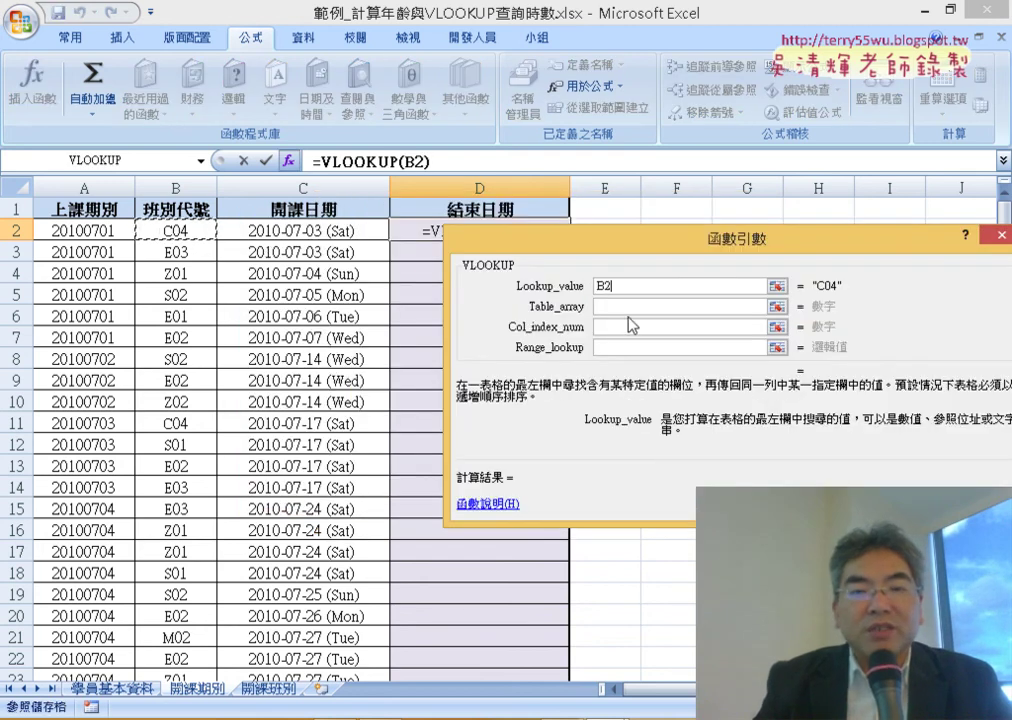
Set the table to 開課班別, column index 3 and match type 0, then finish the formula
click(627, 308)
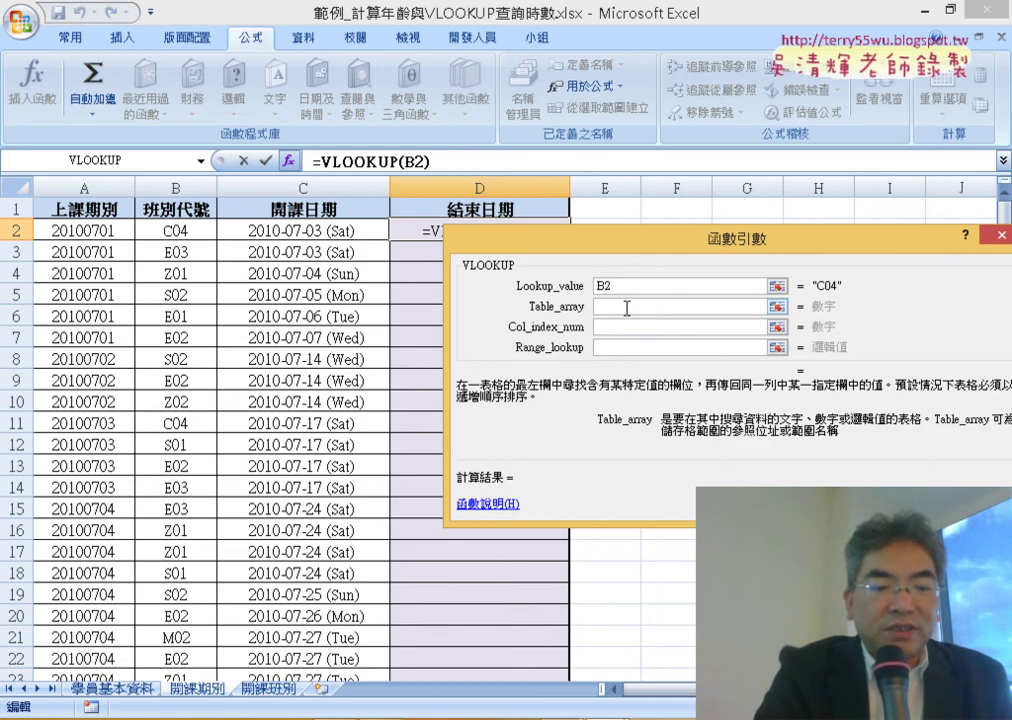
key(F3)
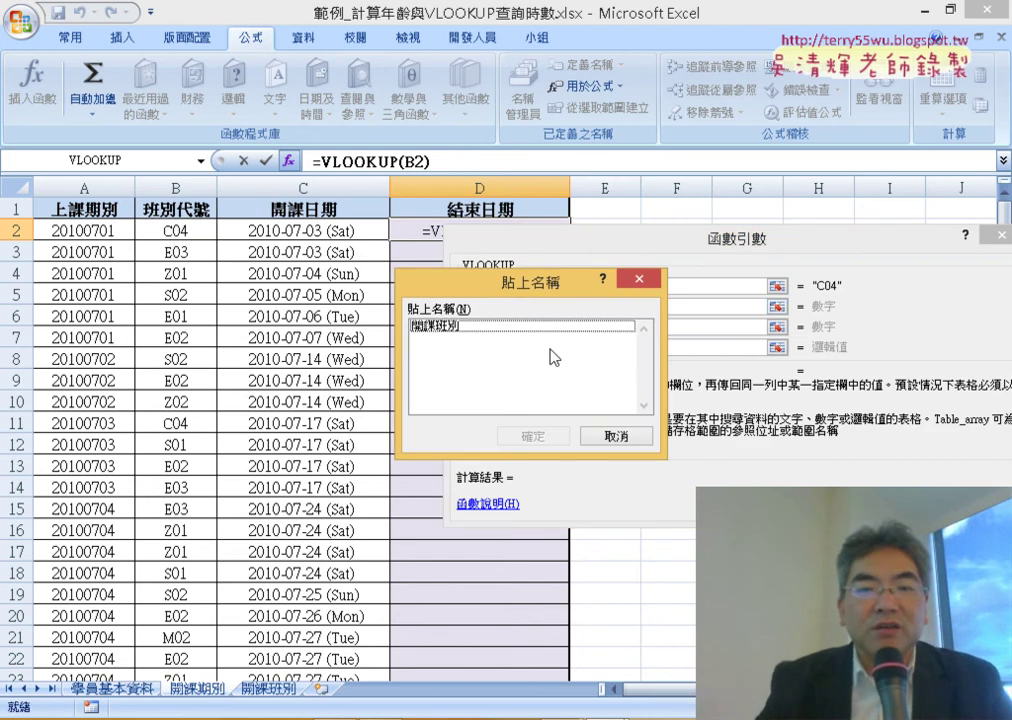
click(524, 327)
key(Return)
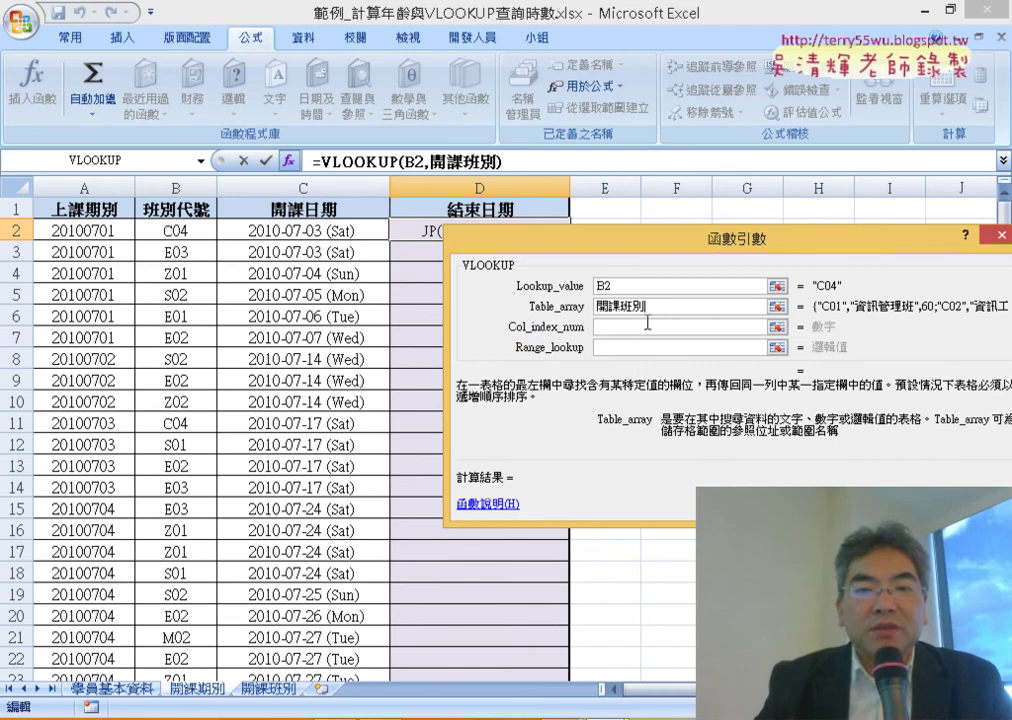
click(656, 328)
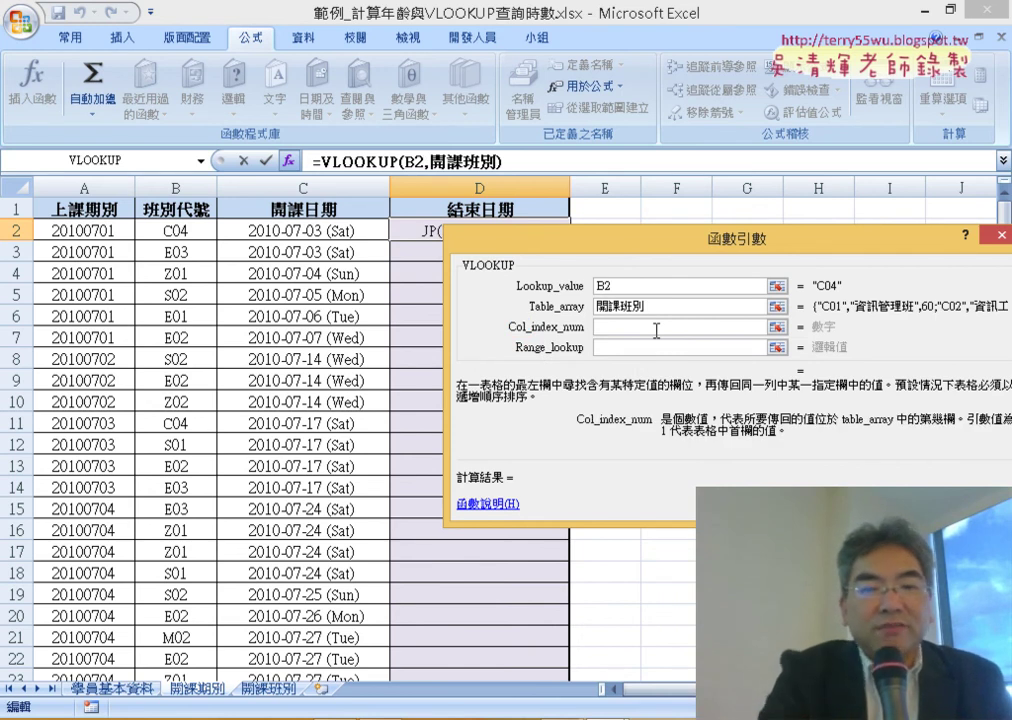
text(3)
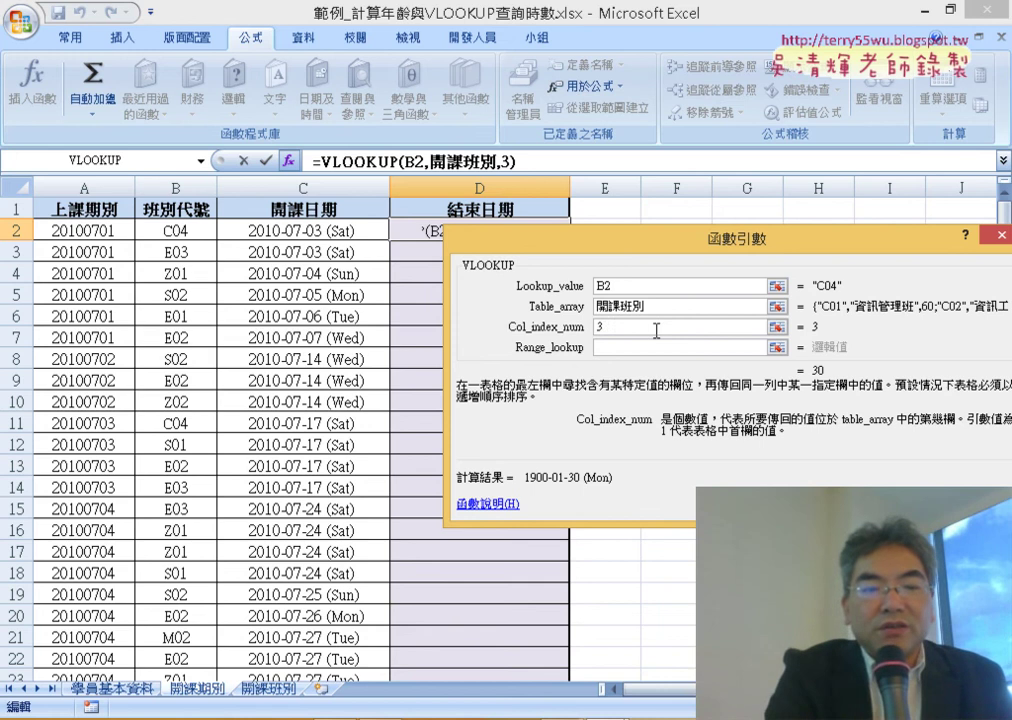
key(Tab)
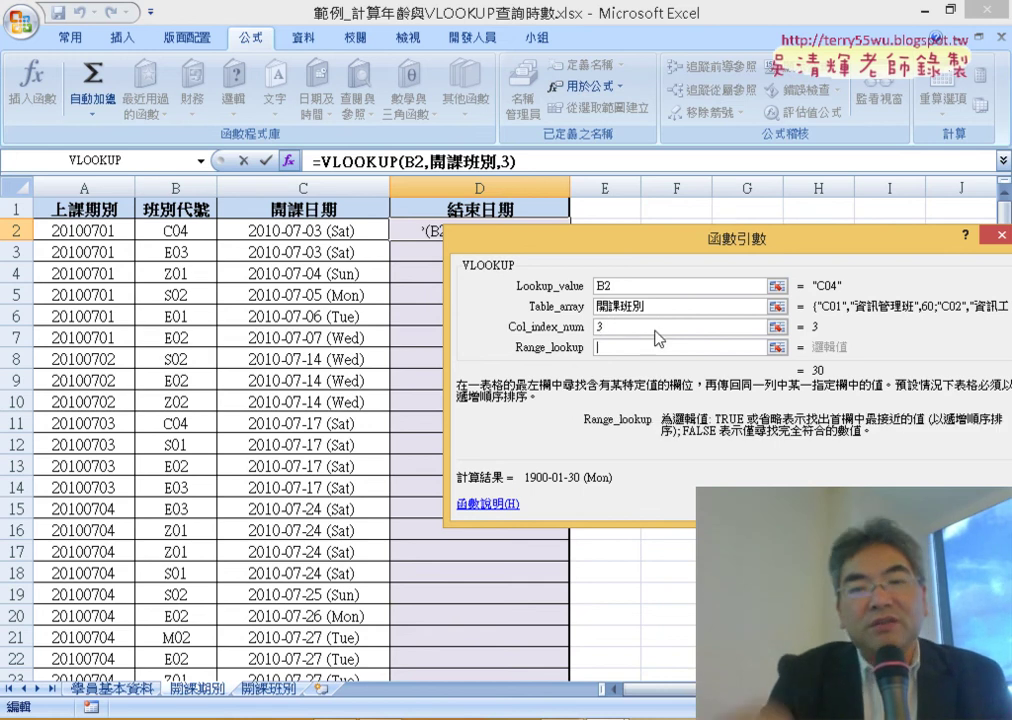
text(0)
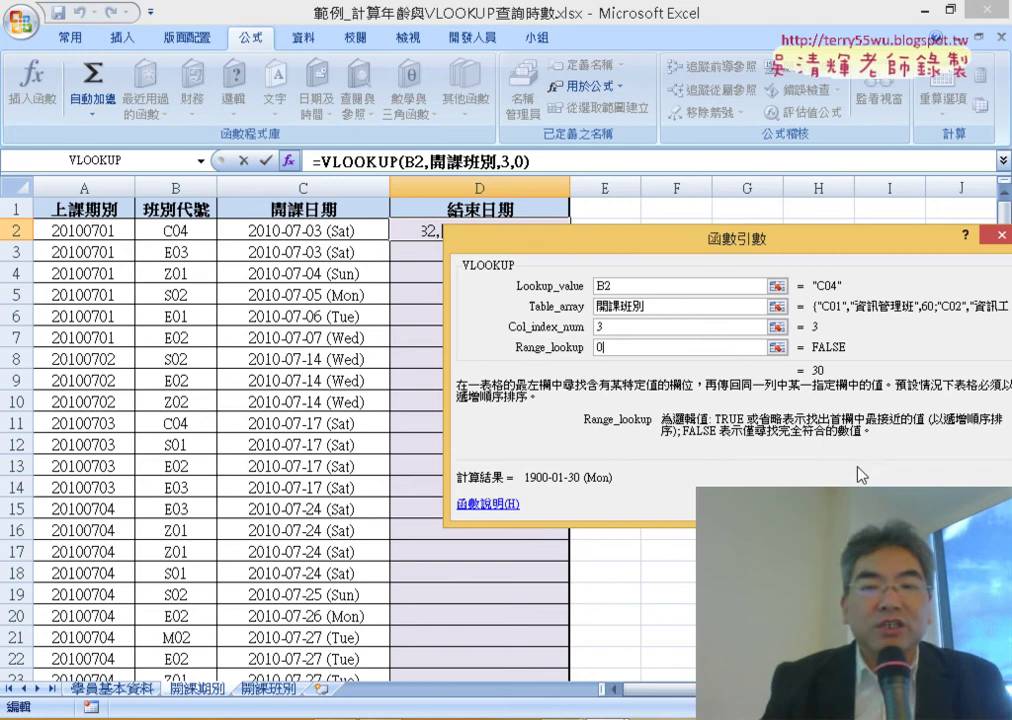
key(Return)
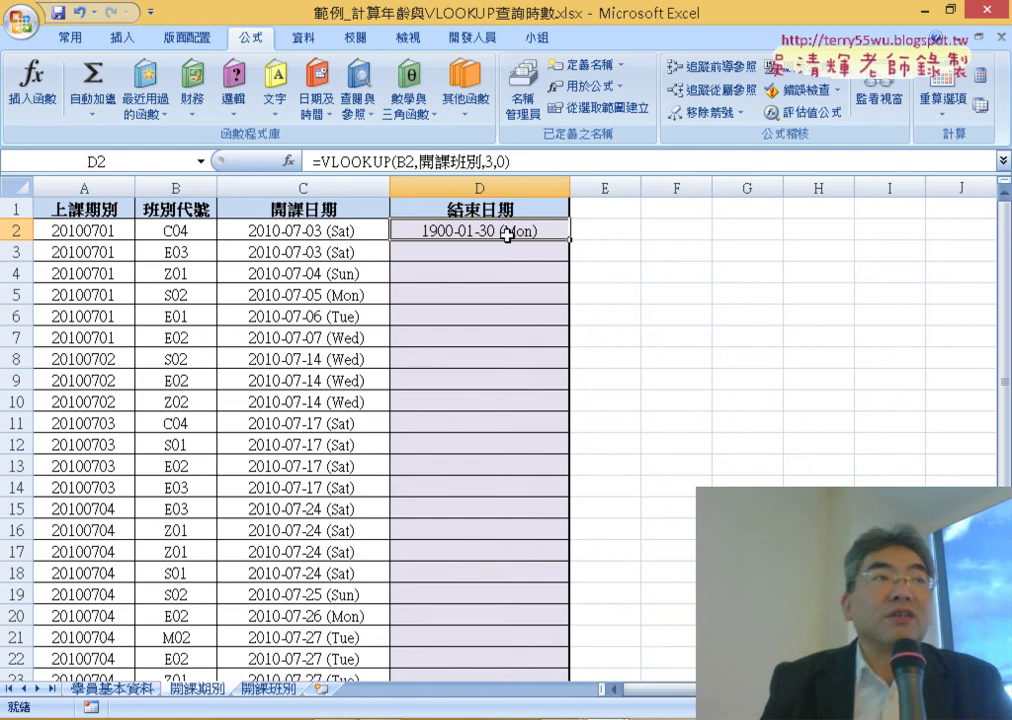
right_click(508, 236)
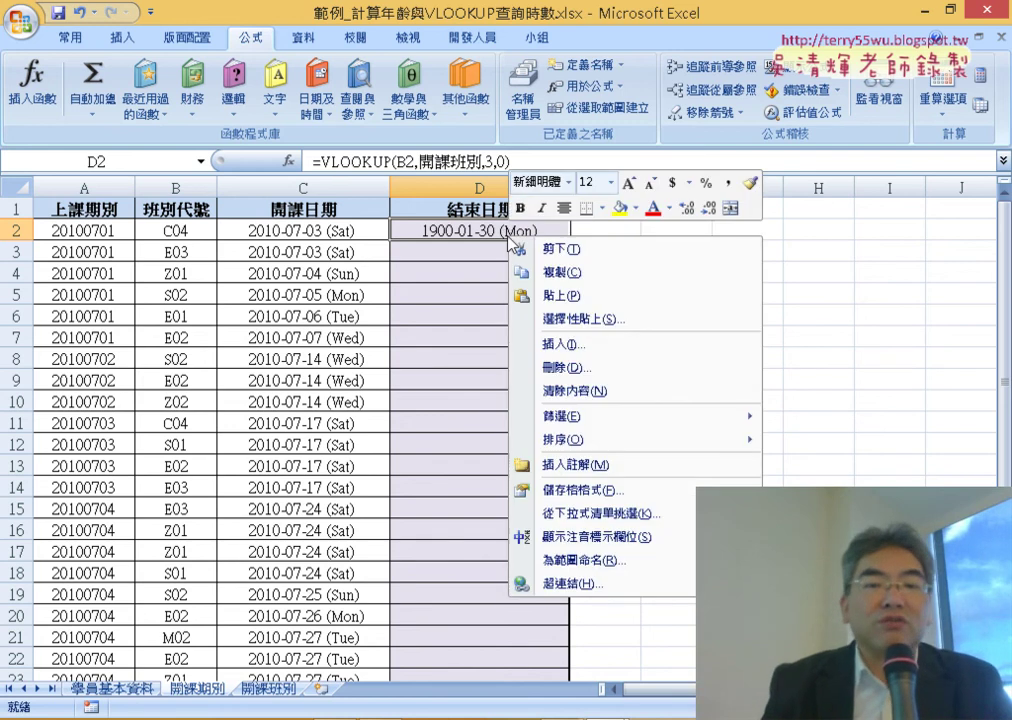
click(595, 492)
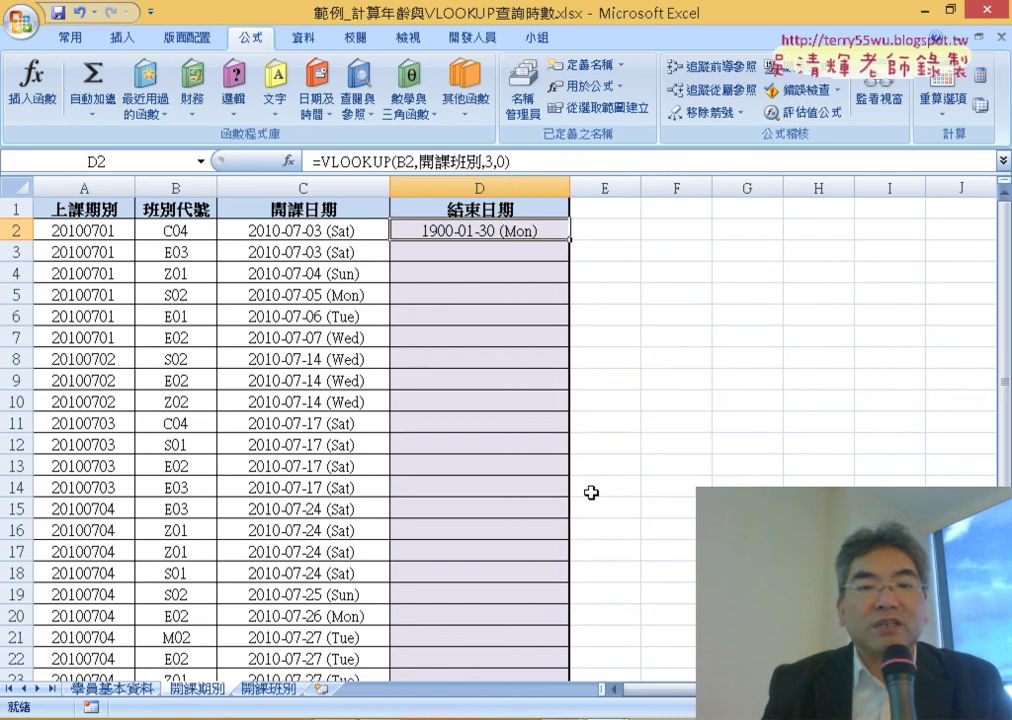
click(388, 353)
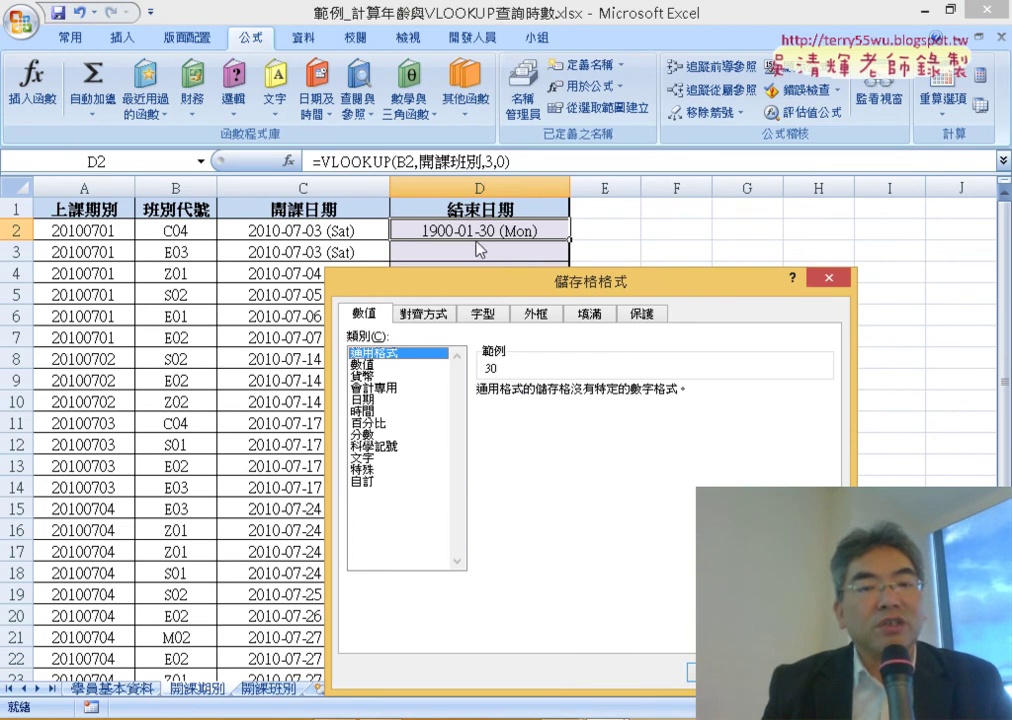
key(Return)
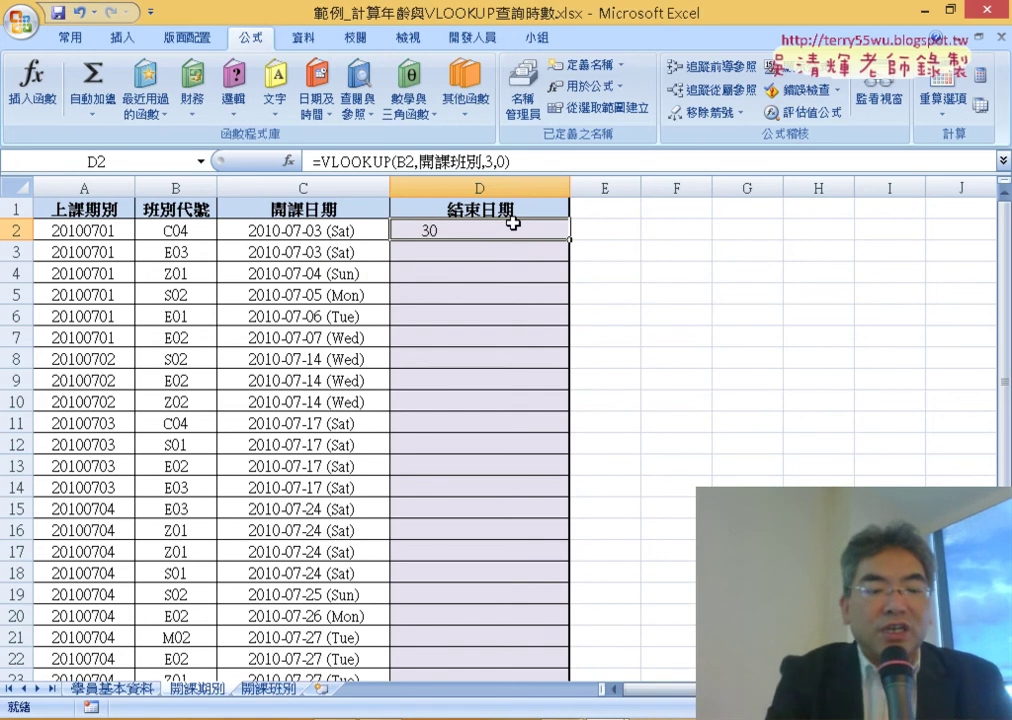
key(ctrl+z)
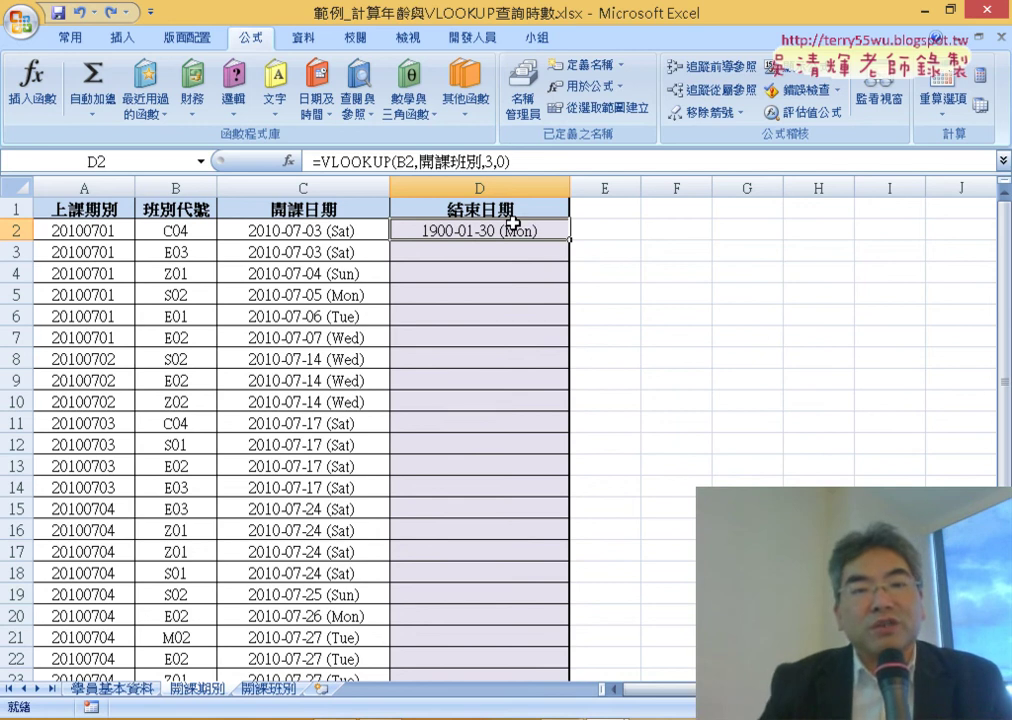
click(522, 161)
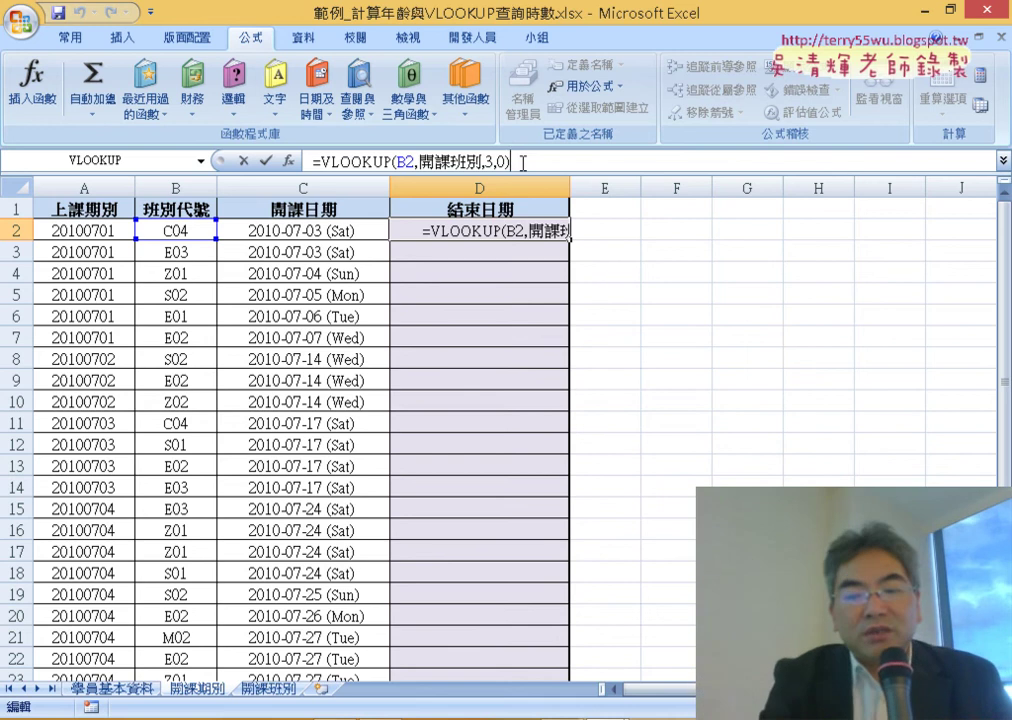
Change D2's formula to =(VLOOKUP(B2,開課班別,3,0)/3-1)*7 and commit it
text(/)
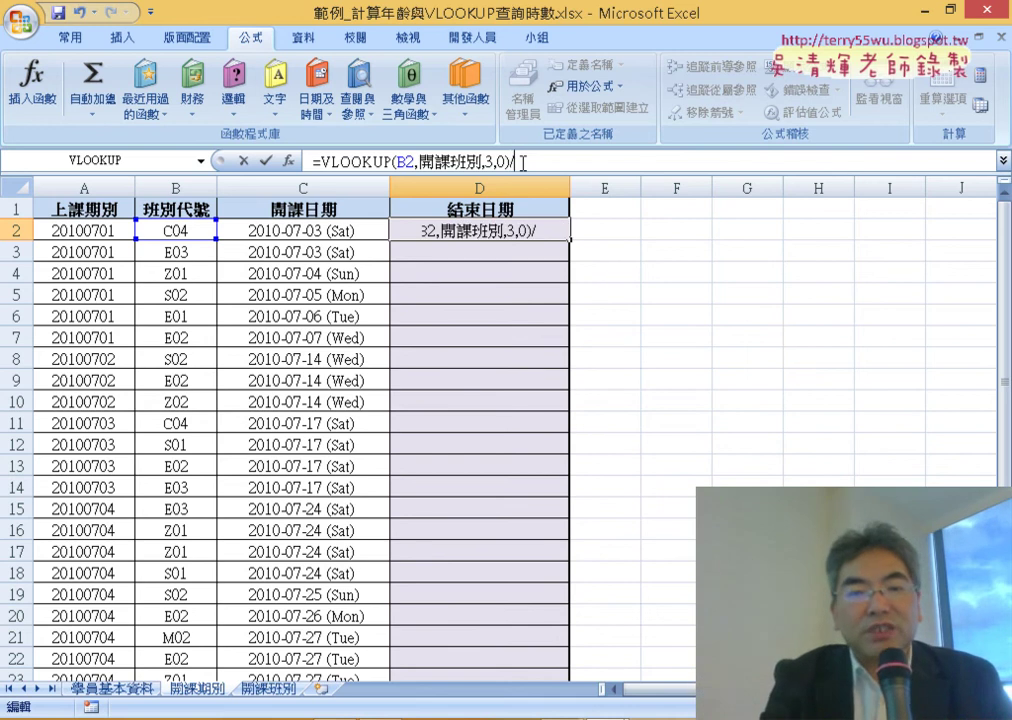
text(3-)
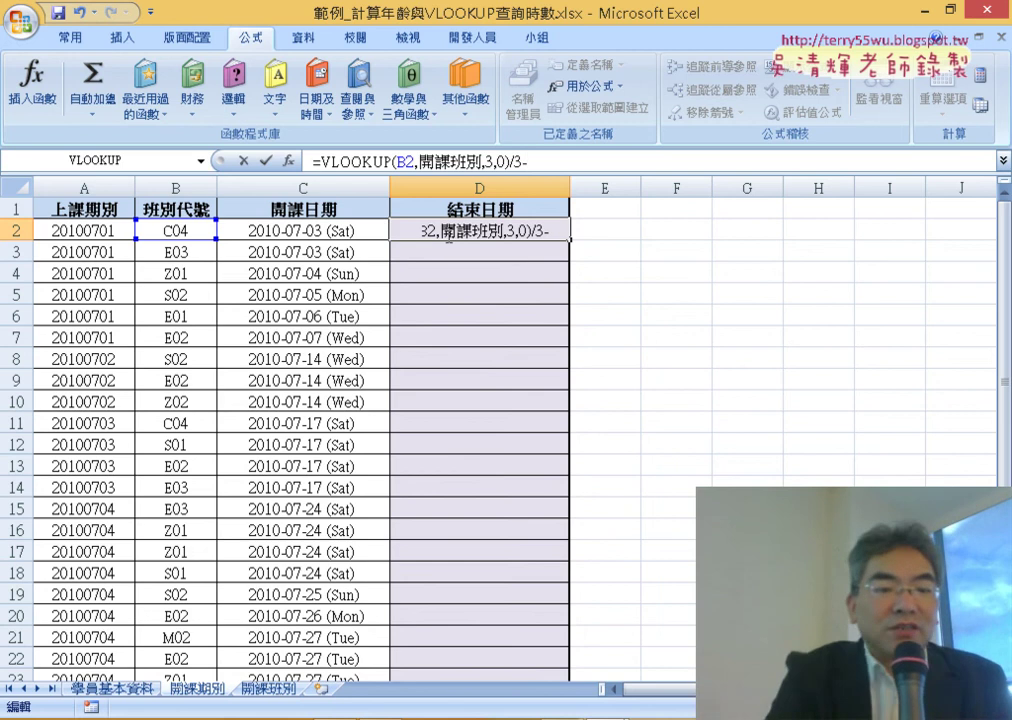
text(1)
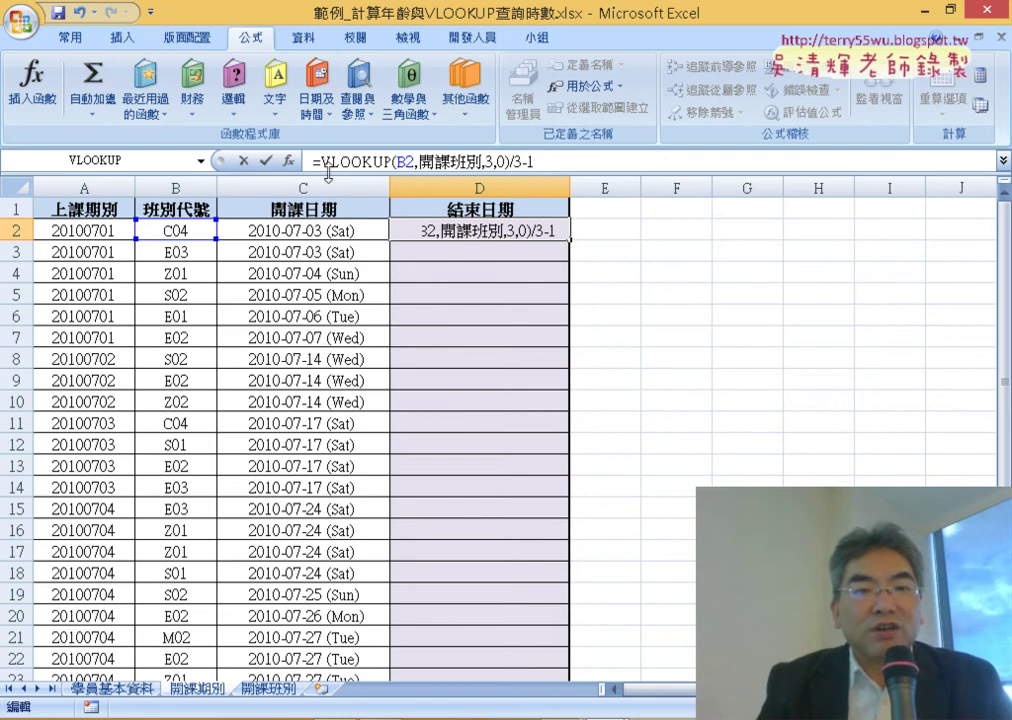
click(322, 160)
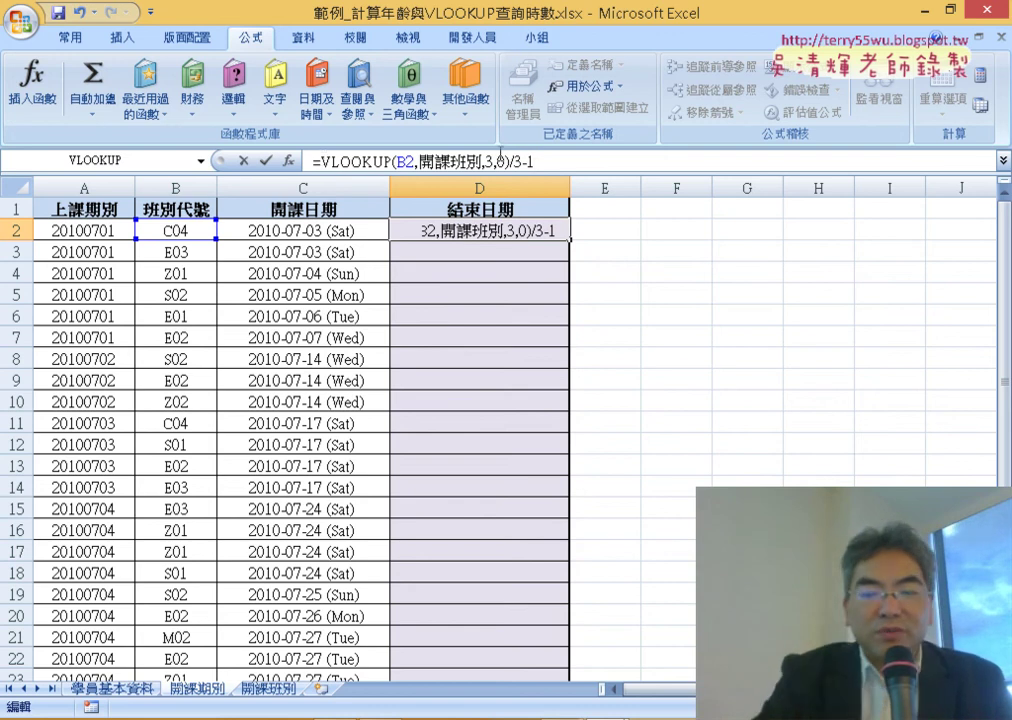
text(()
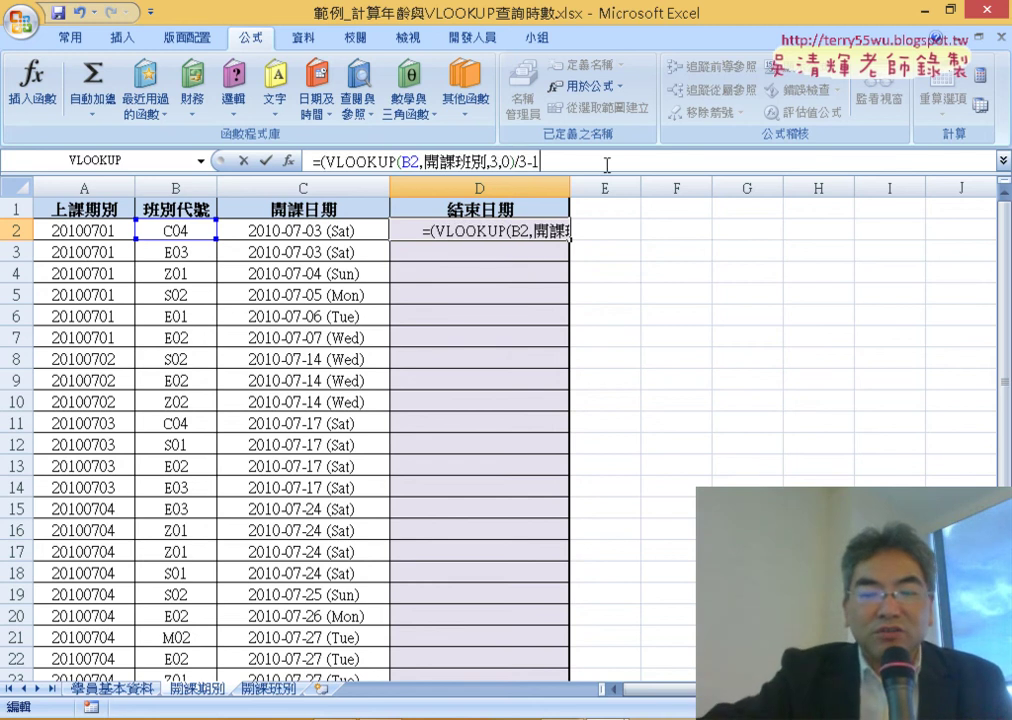
text())
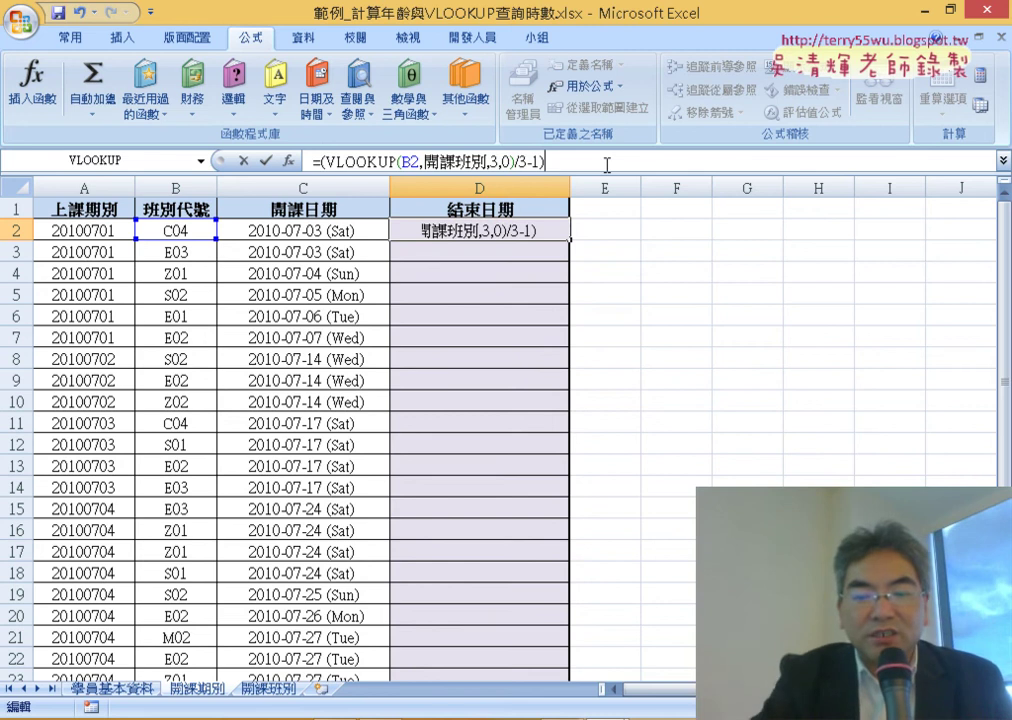
text(*)
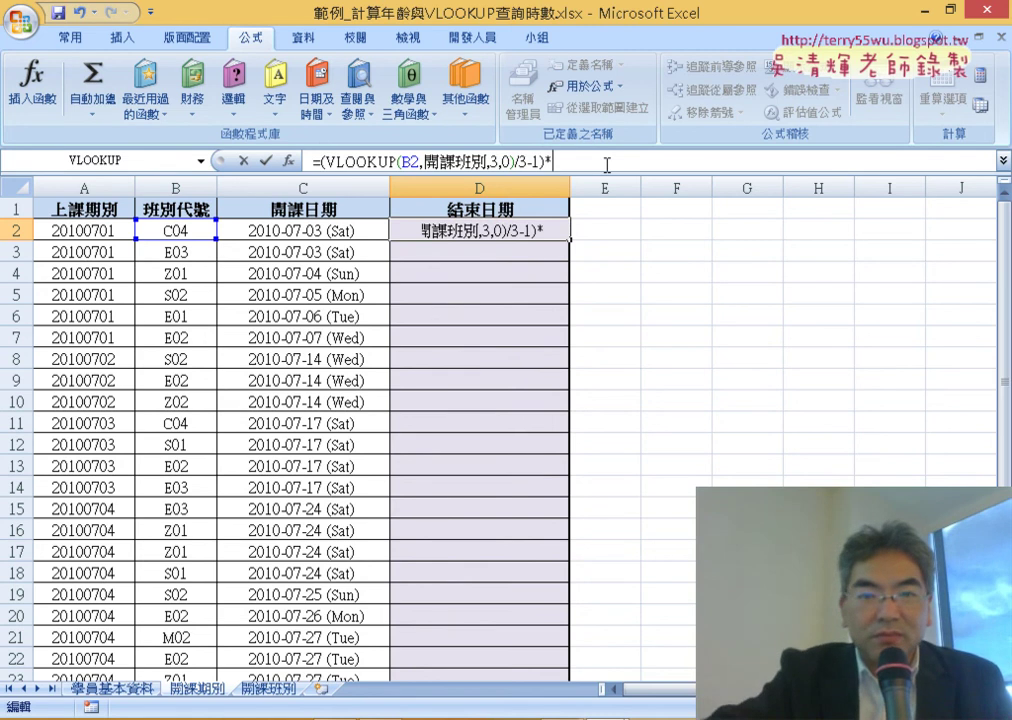
text(7)
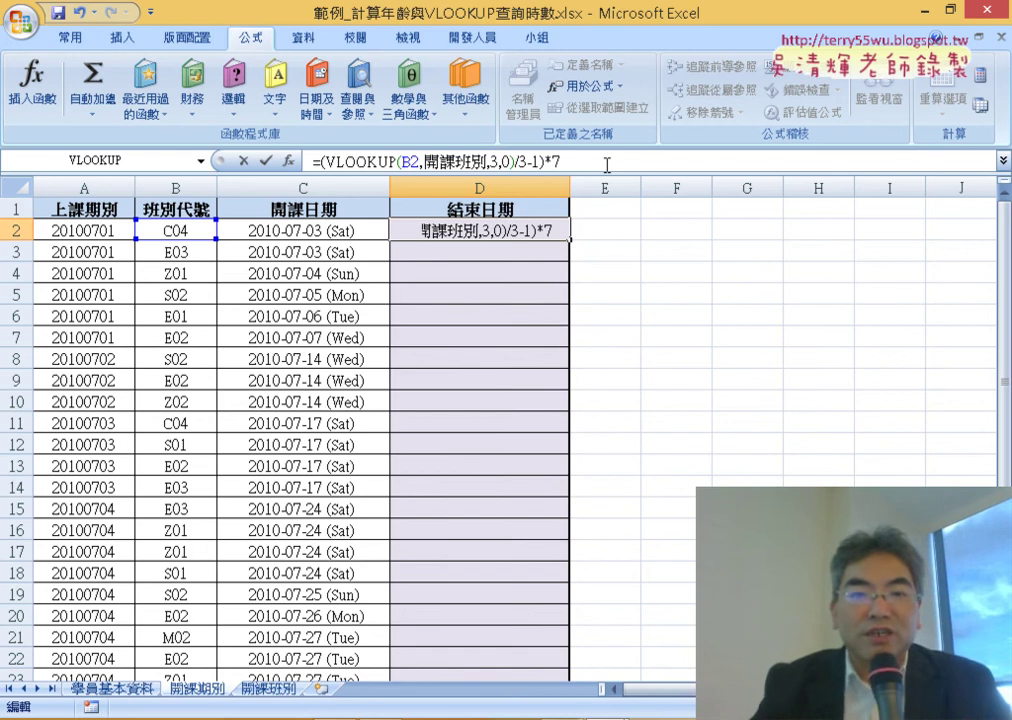
click(267, 163)
right_click(491, 238)
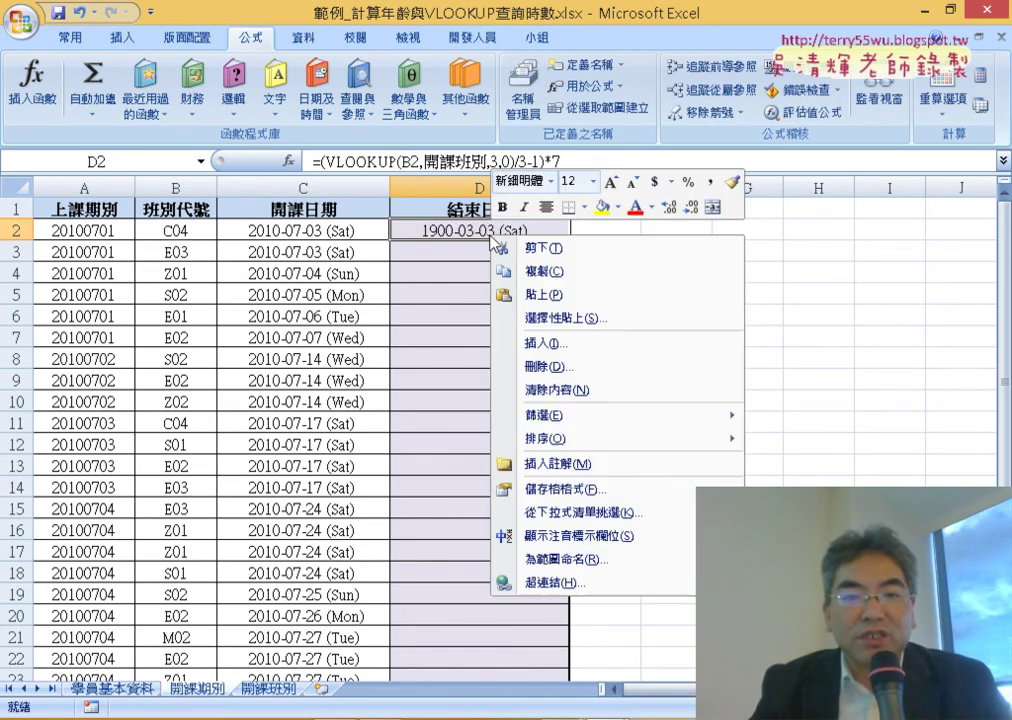
click(565, 489)
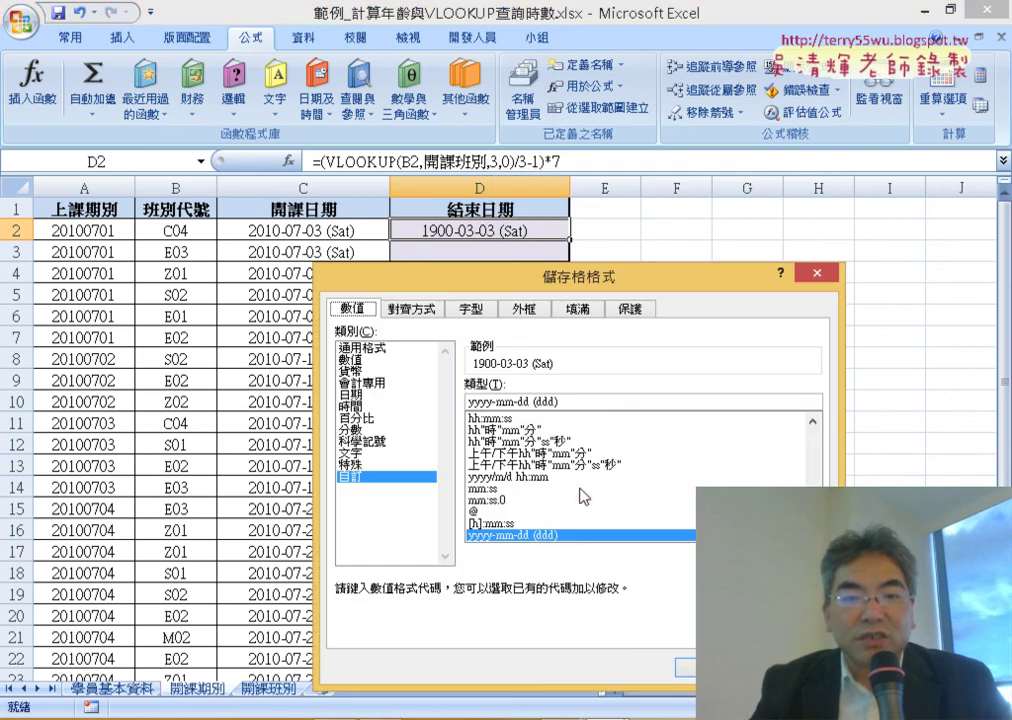
drag(432, 276, 609, 150)
click(566, 224)
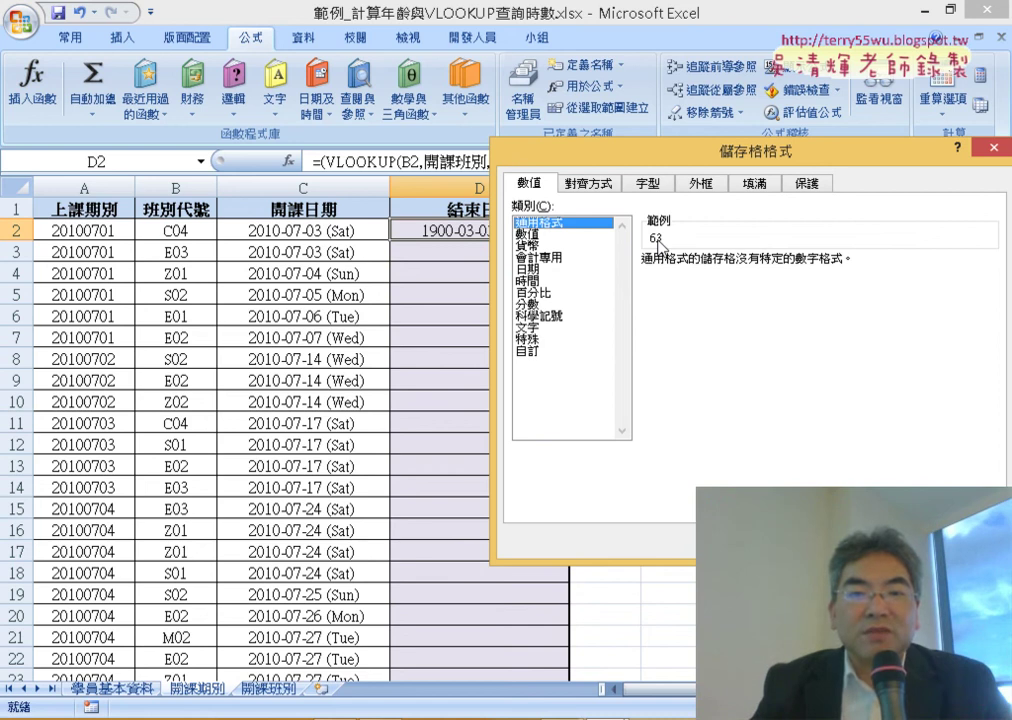
drag(538, 150, 591, 158)
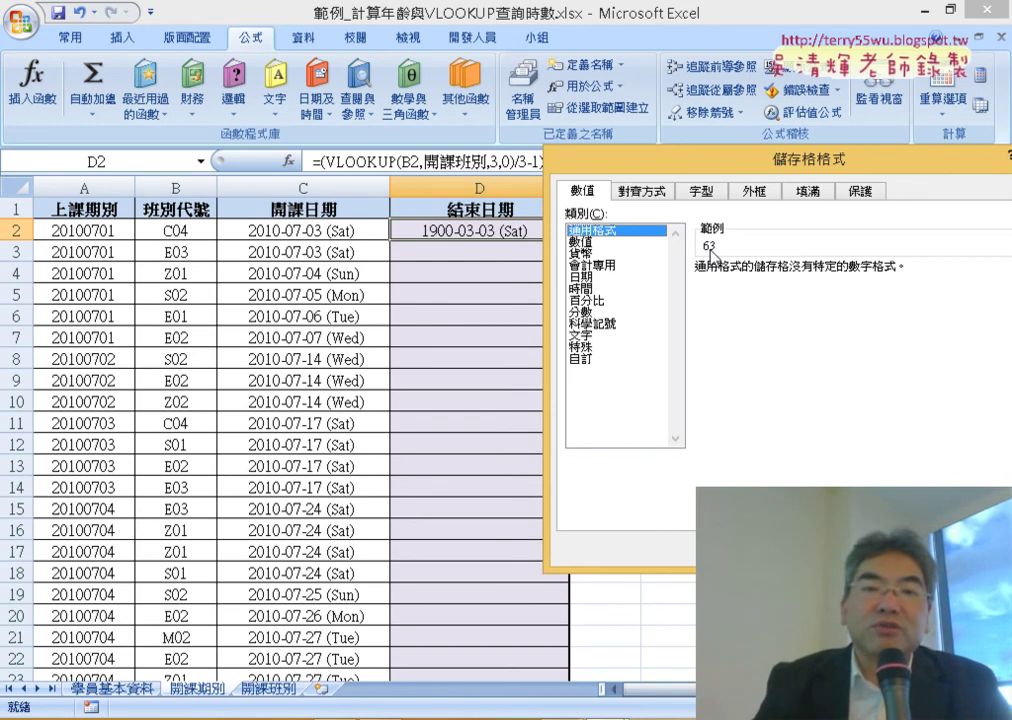
drag(719, 176, 509, 181)
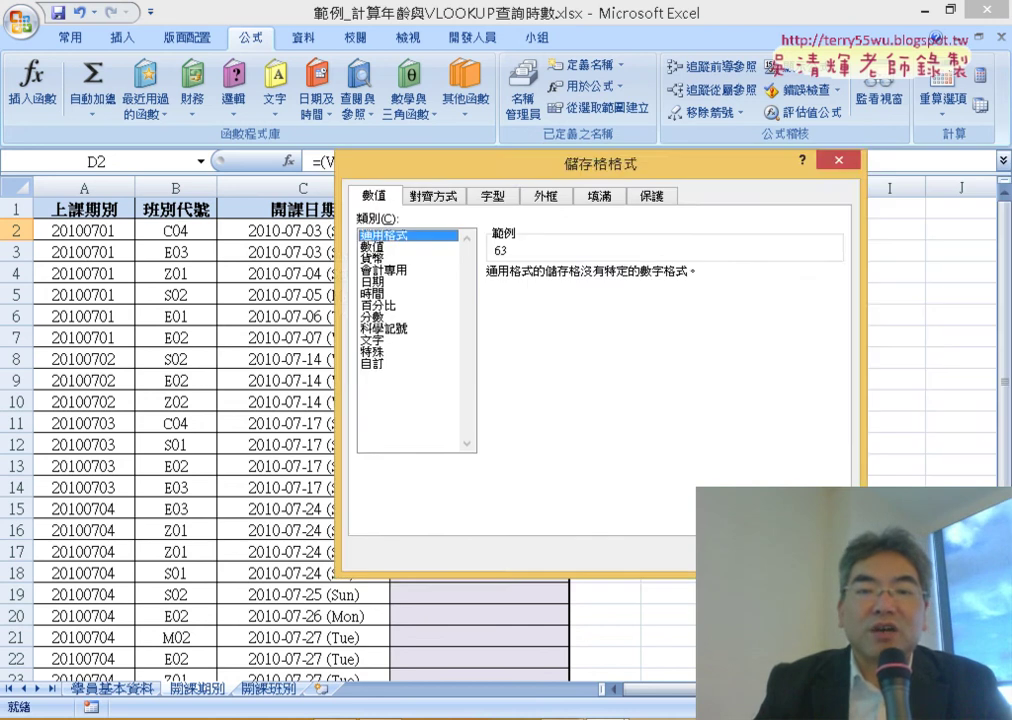
key(Escape)
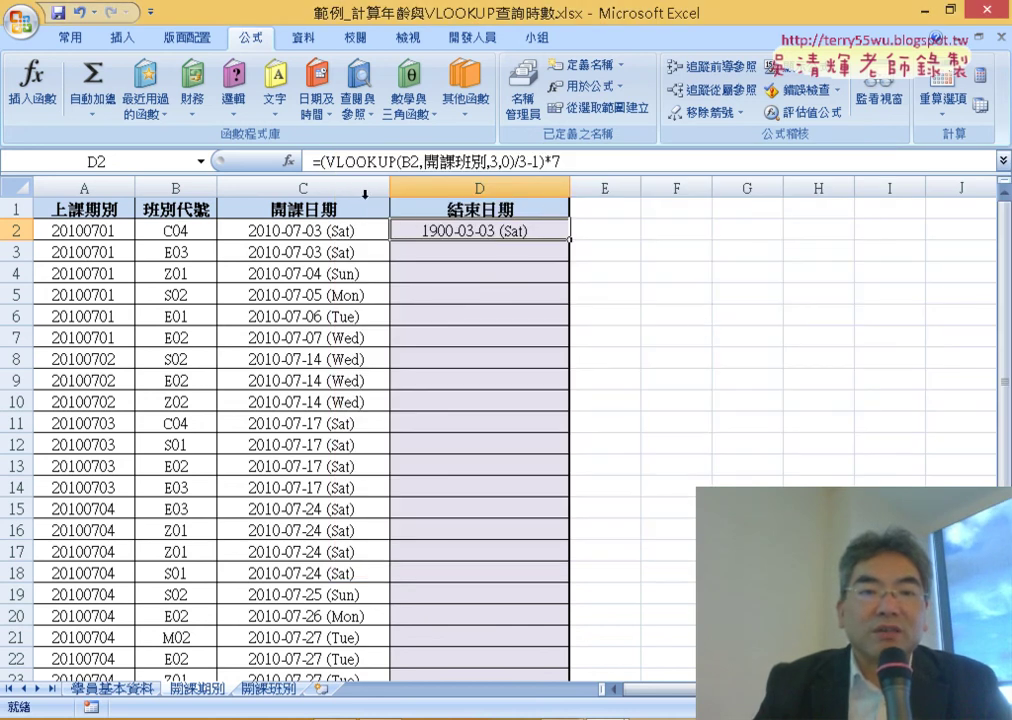
click(320, 161)
text(()
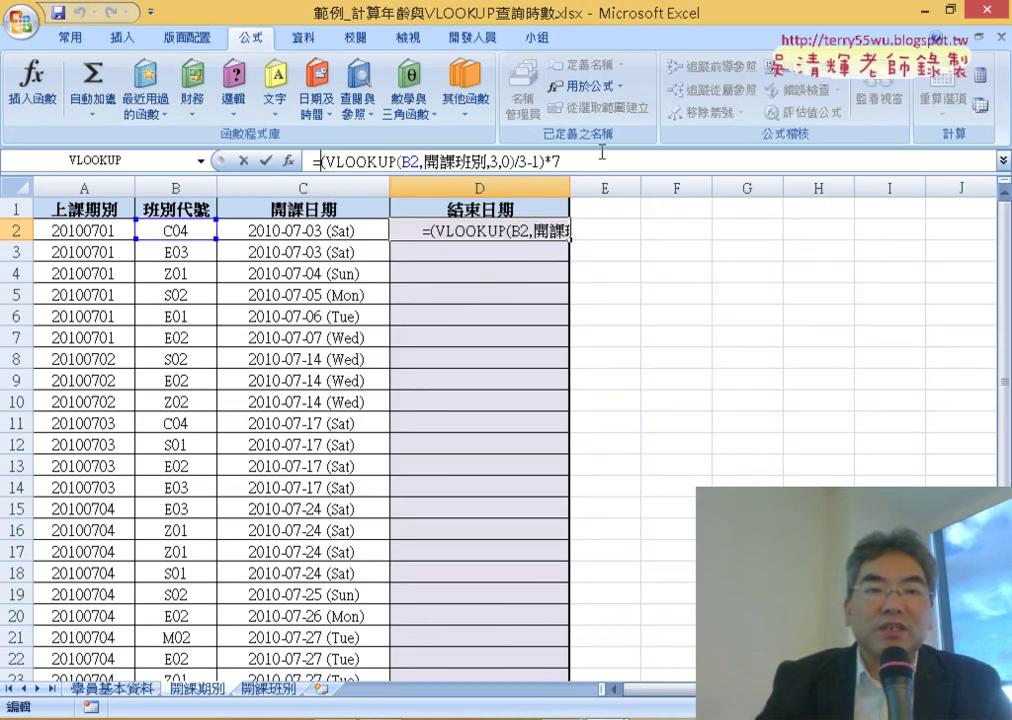
Prefix D2's formula with C2+, making =C2+(VLOOKUP(B2,開課班別,3,0)/3-1)*7
click(314, 231)
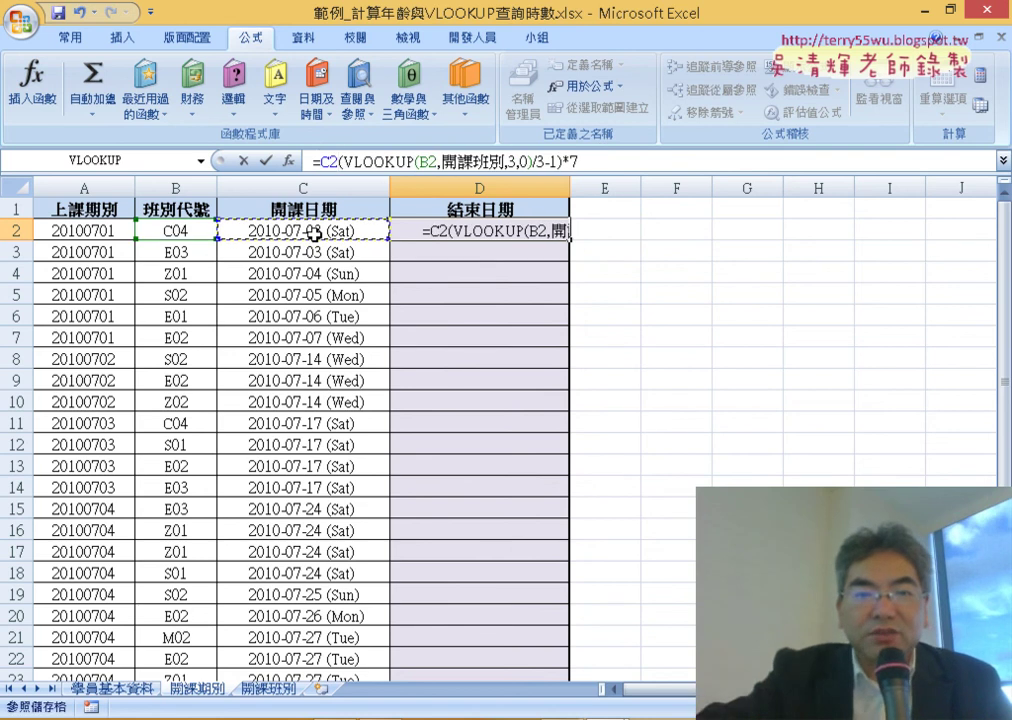
text(+)
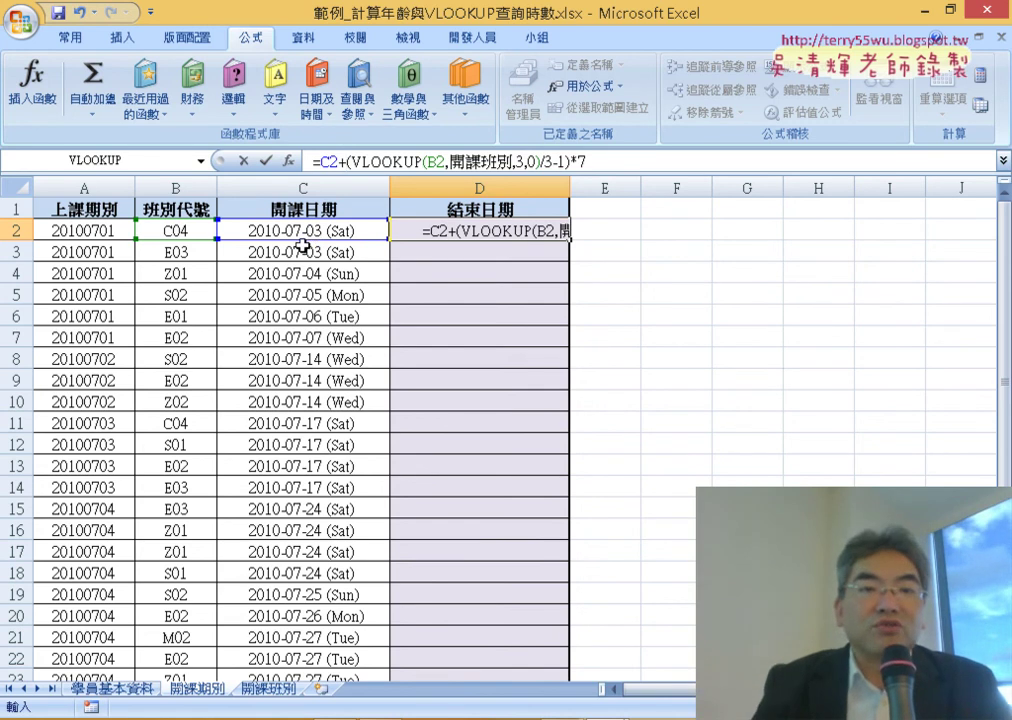
click(264, 163)
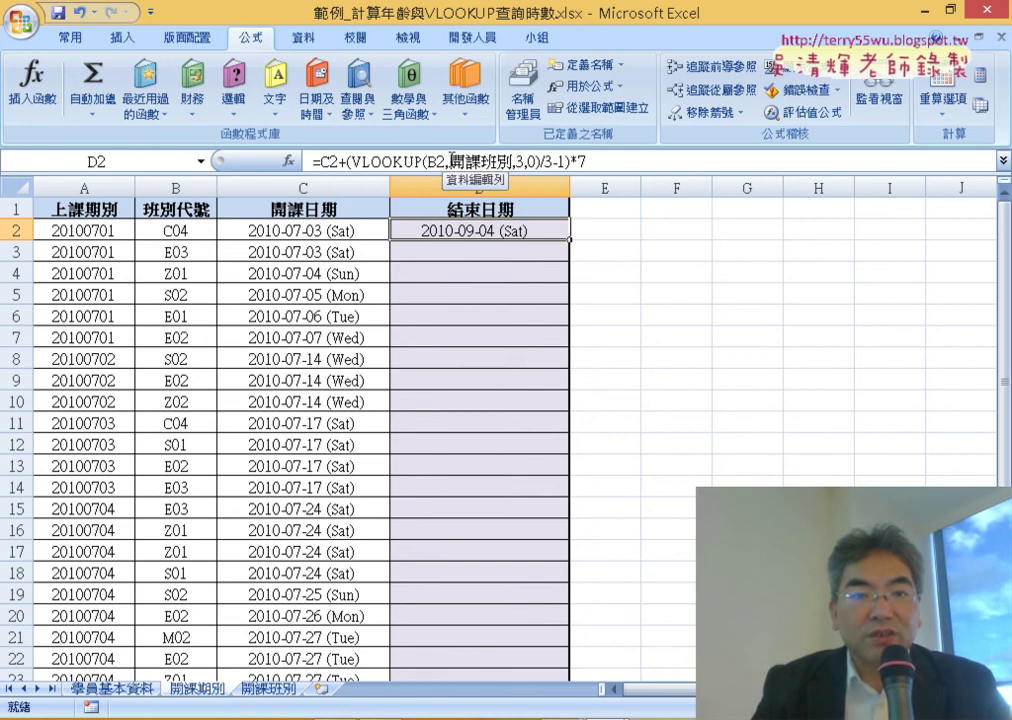
double_click(465, 161)
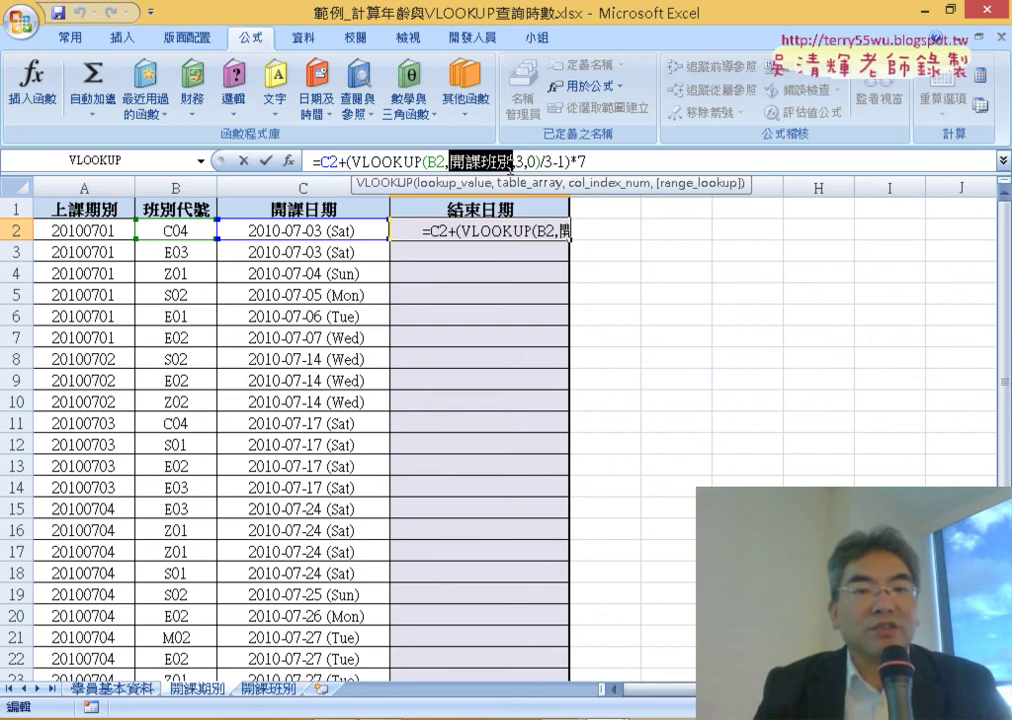
click(265, 160)
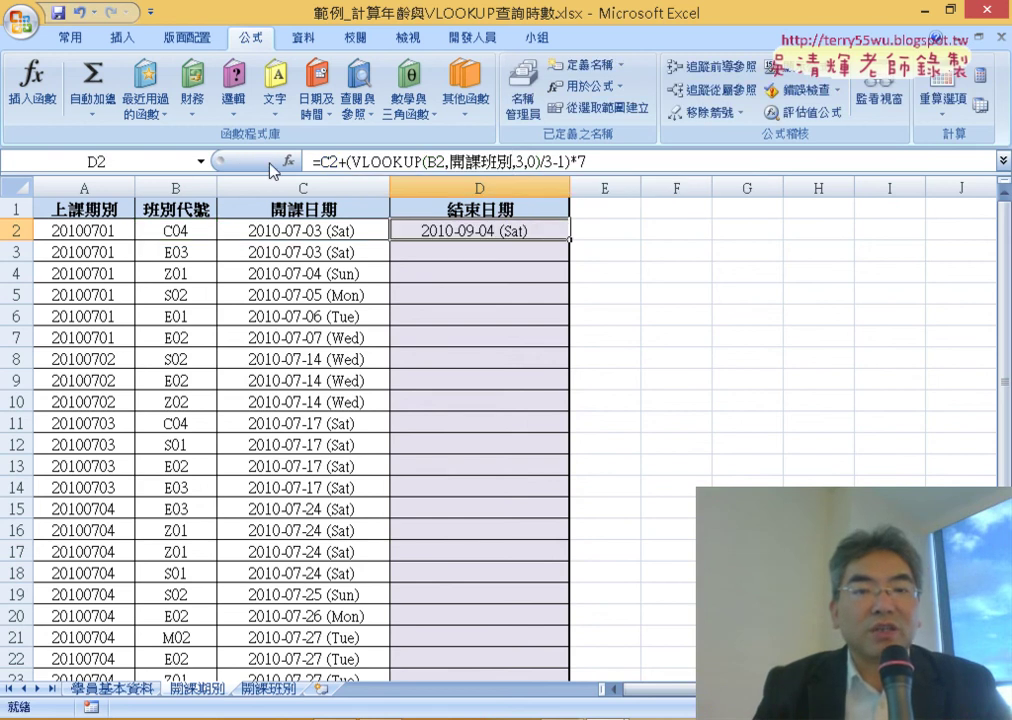
Fill D2's end-date formula down column D to D28 using the fill handle
double_click(568, 238)
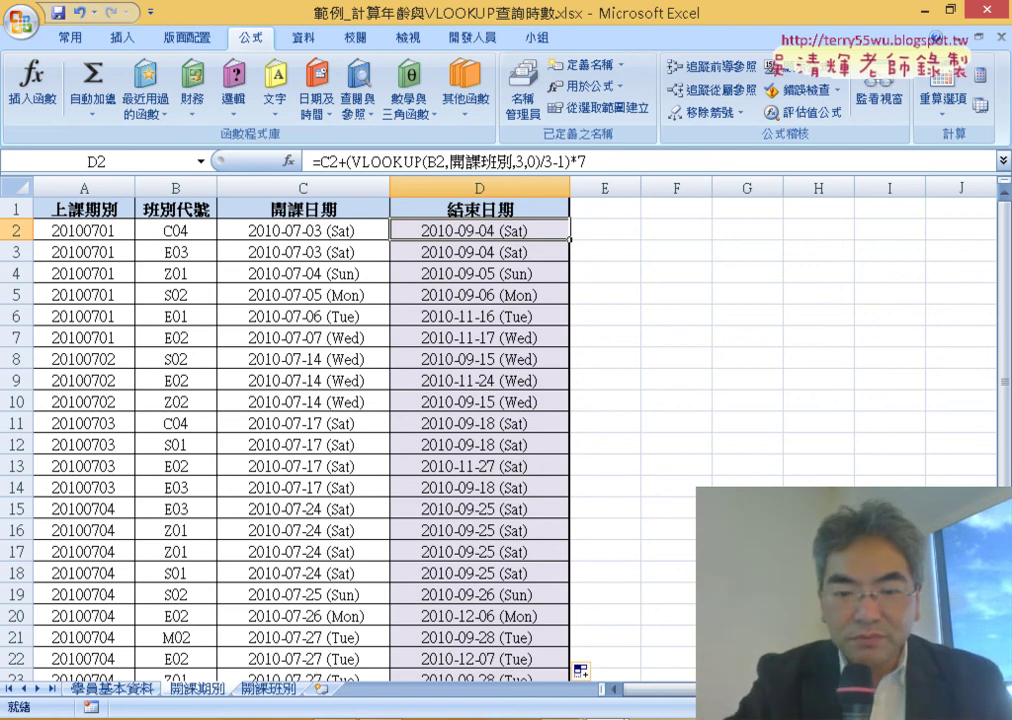
Switch with Alt+Tab to the PowerPoint deck at slide 57 on booking IDs
key(alt+Tab)
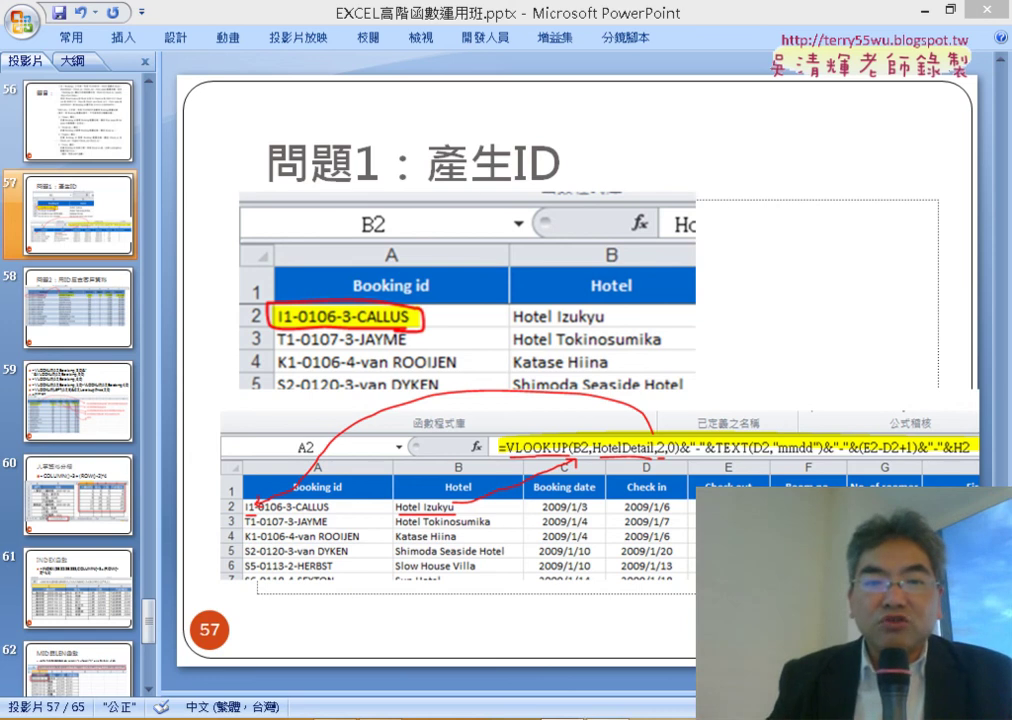
Revisit slide 56's exercise, then bring up the 範例_VLOOKUP飯店管理.xlsx Booking sheet
key(alt+Tab)
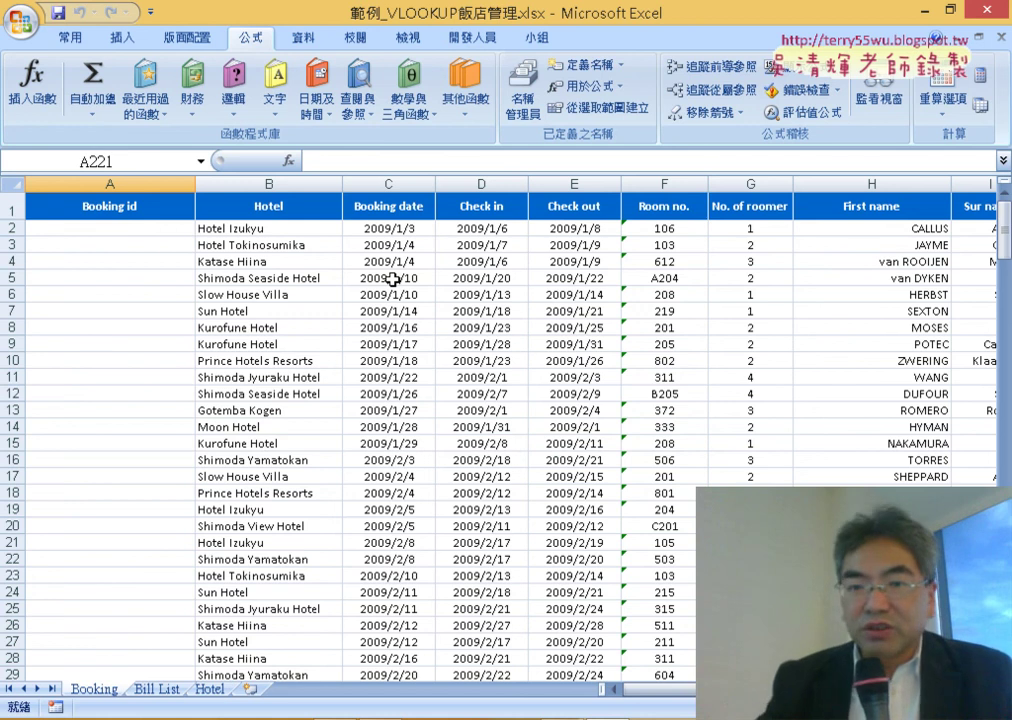
key(alt+Tab)
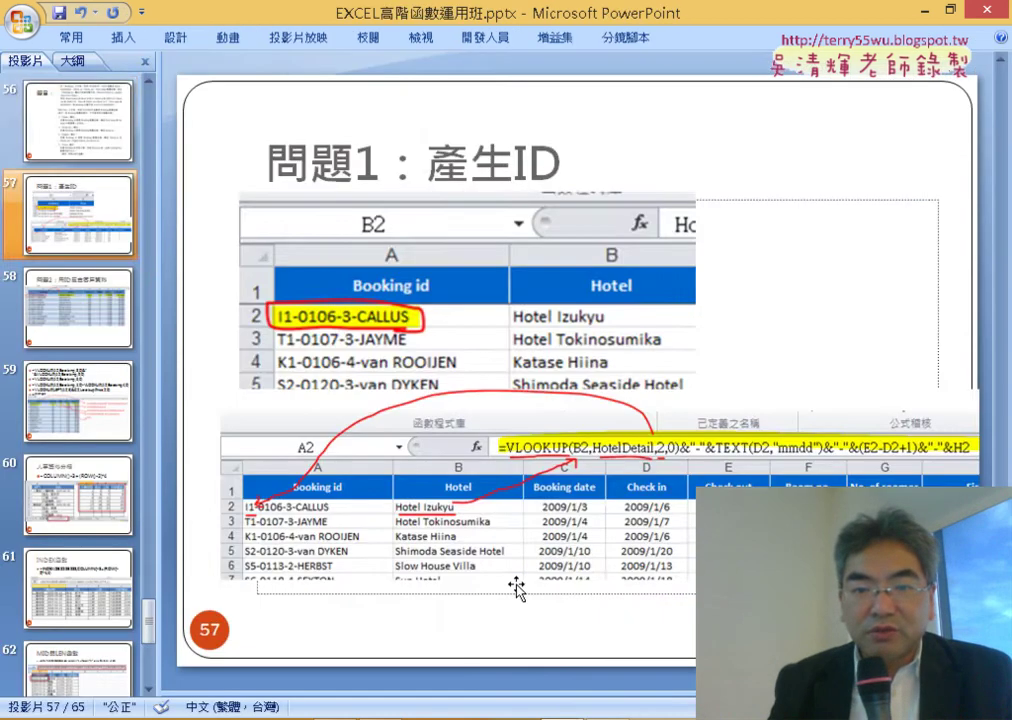
key(Page_Up)
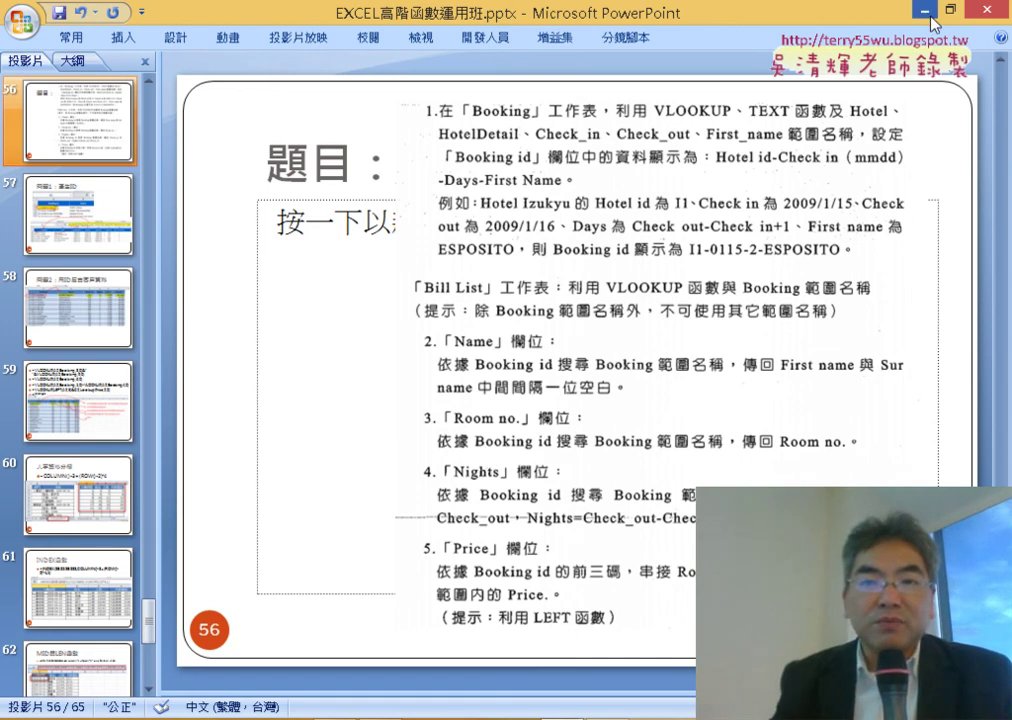
key(alt+Tab)
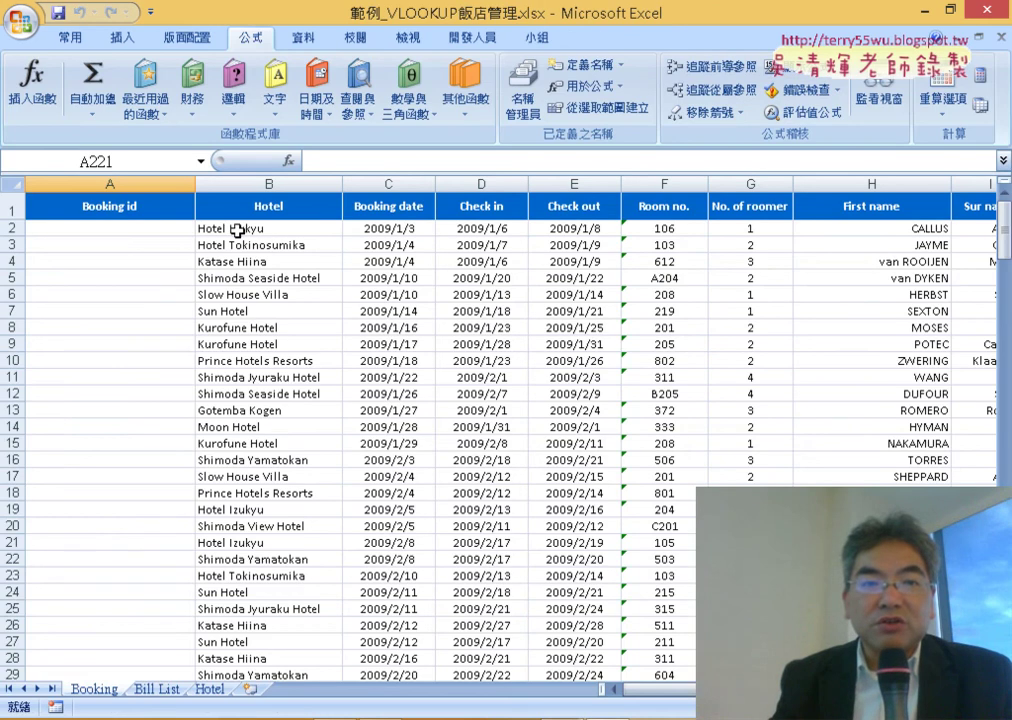
Inspect HotelDetail in the Name Manager, confirming it refers to Hotel!$I$2:$K$14
click(238, 229)
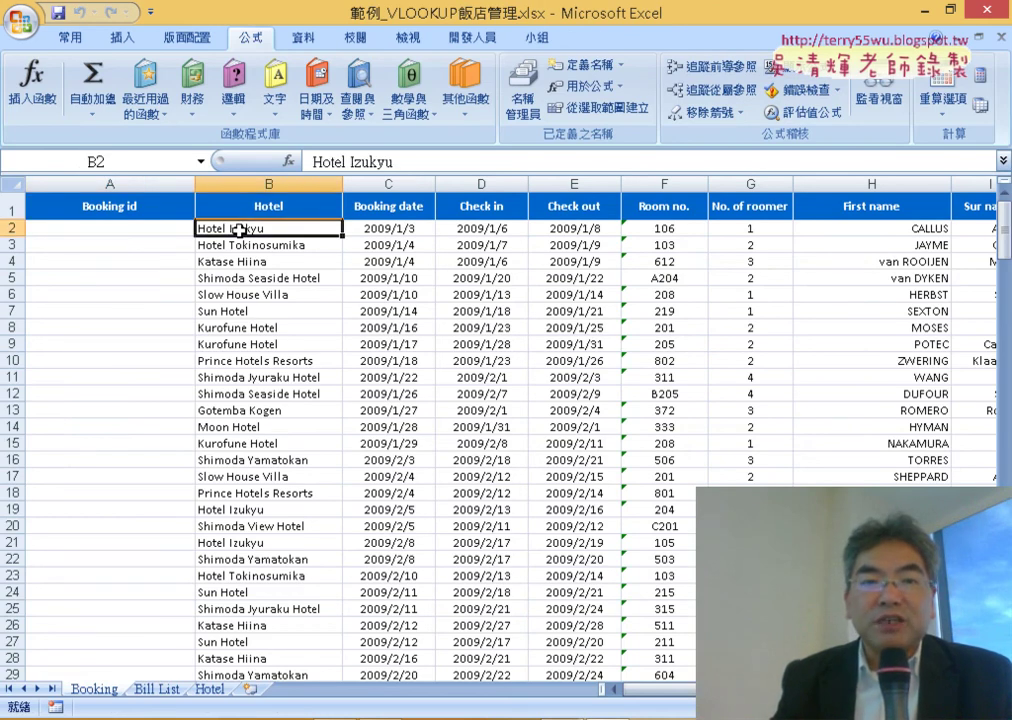
click(525, 110)
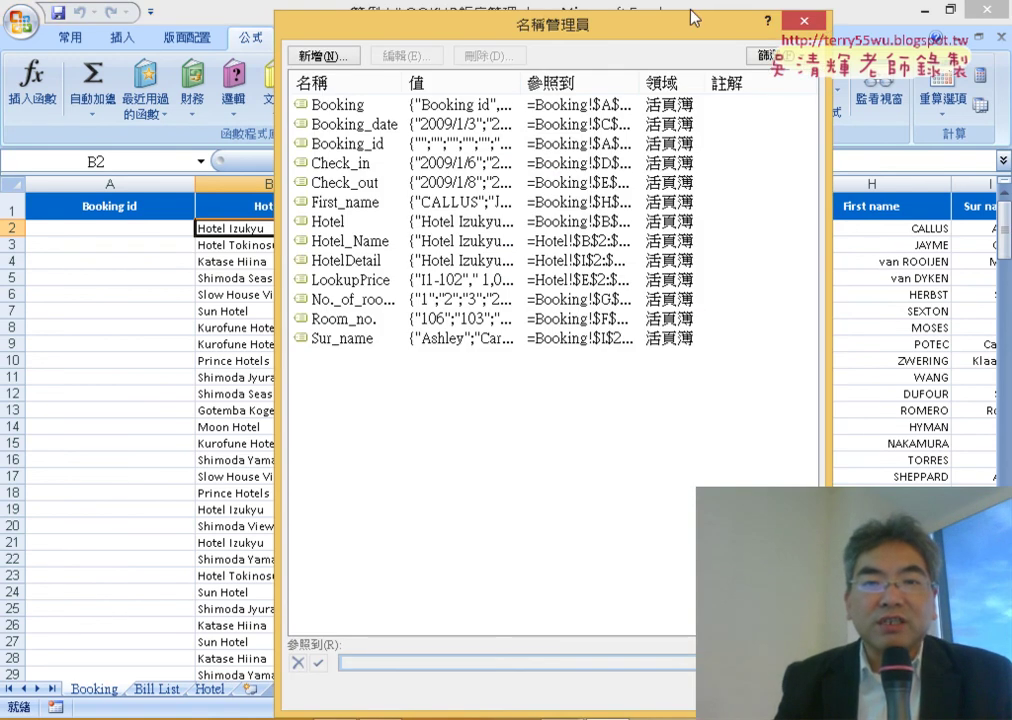
mouse_move(680, 12)
mouse_down()
mouse_move(668, 93)
mouse_move(665, 78)
mouse_up()
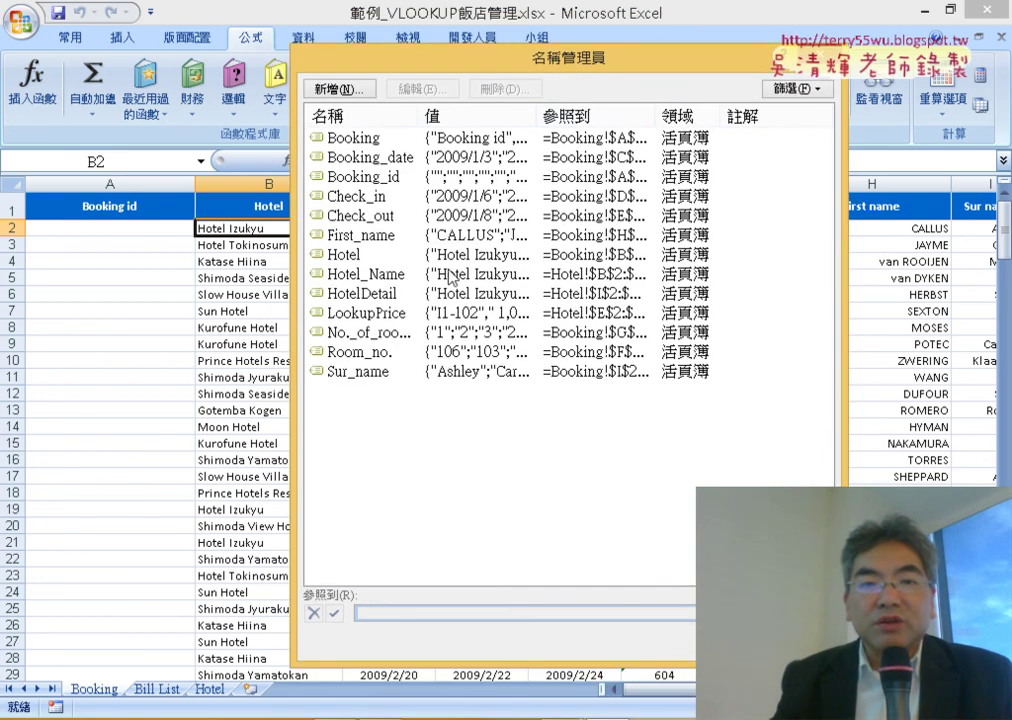
click(393, 294)
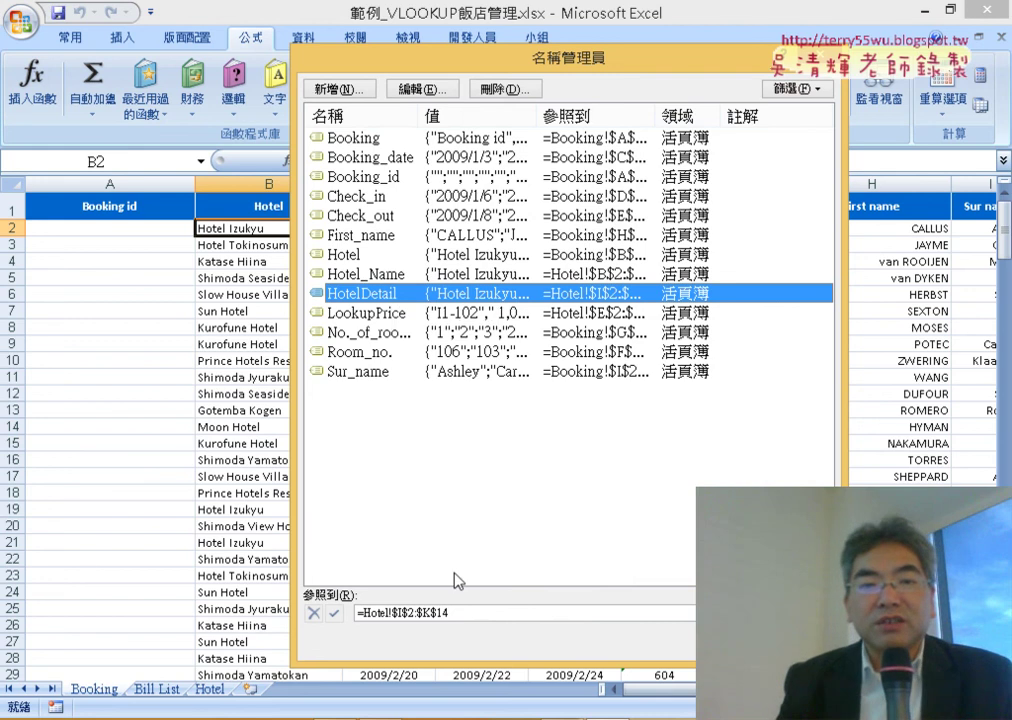
click(473, 618)
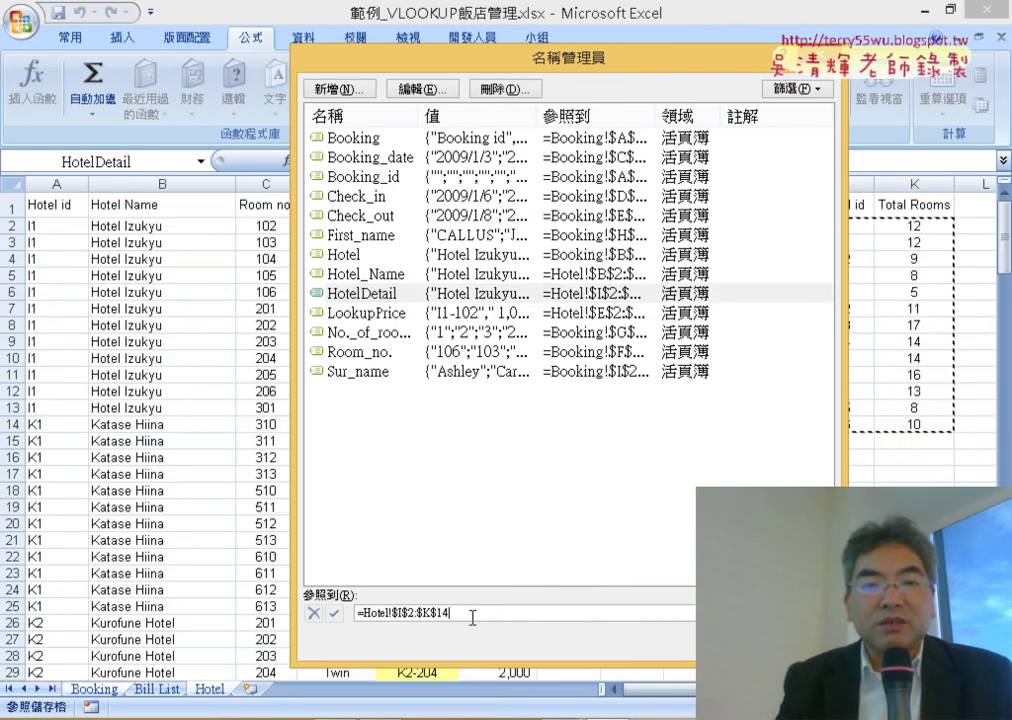
drag(476, 64, 683, 71)
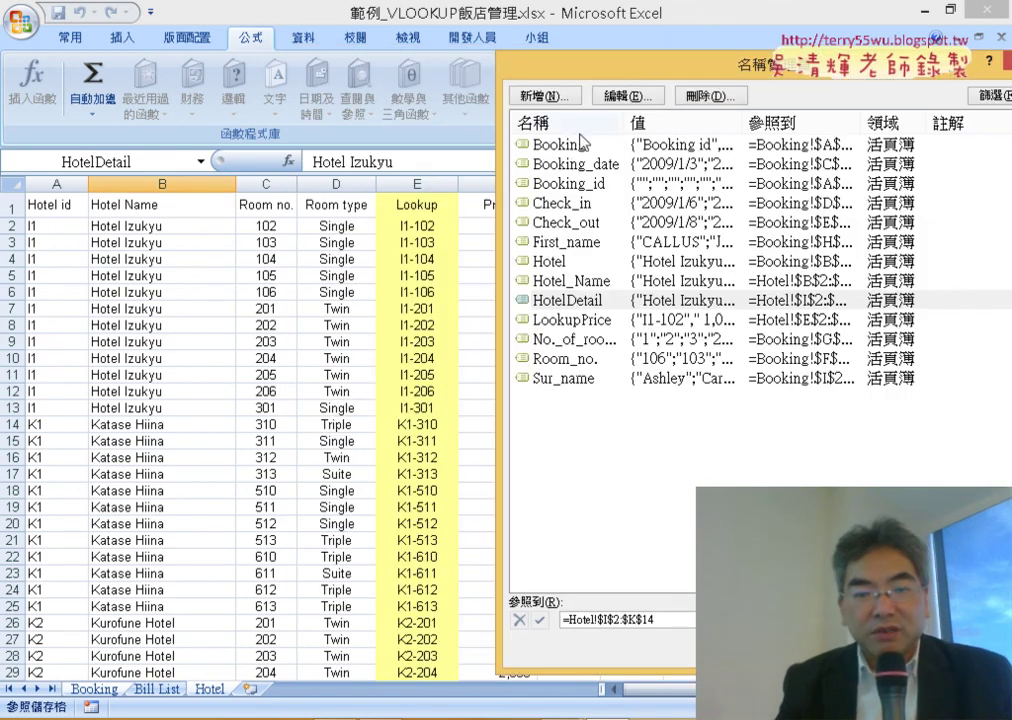
click(659, 620)
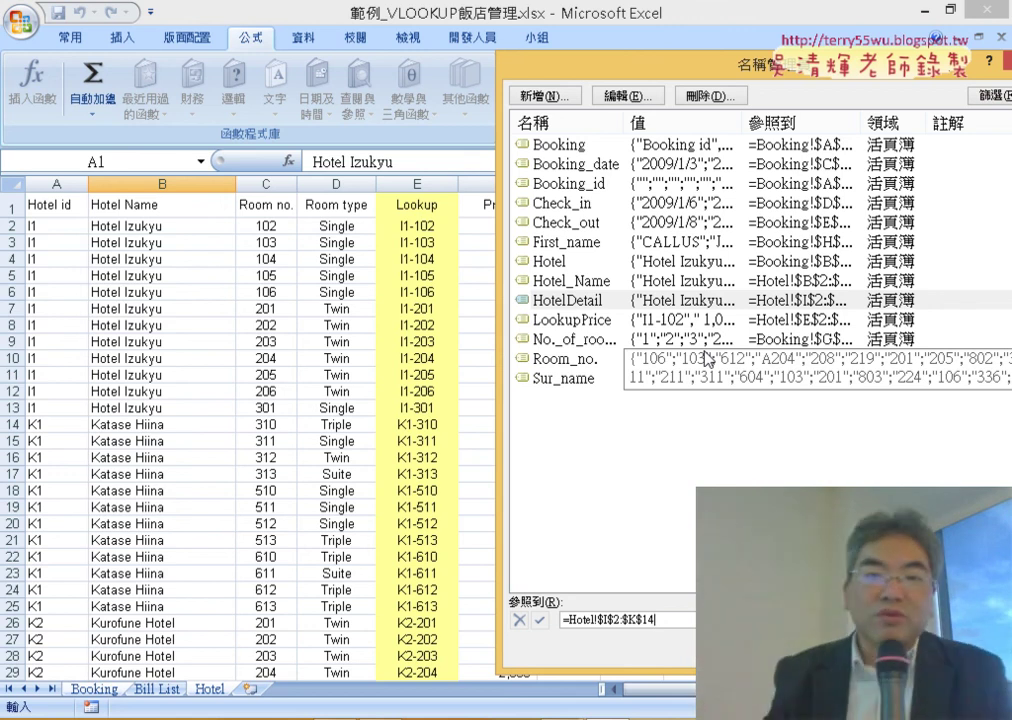
drag(716, 74, 462, 52)
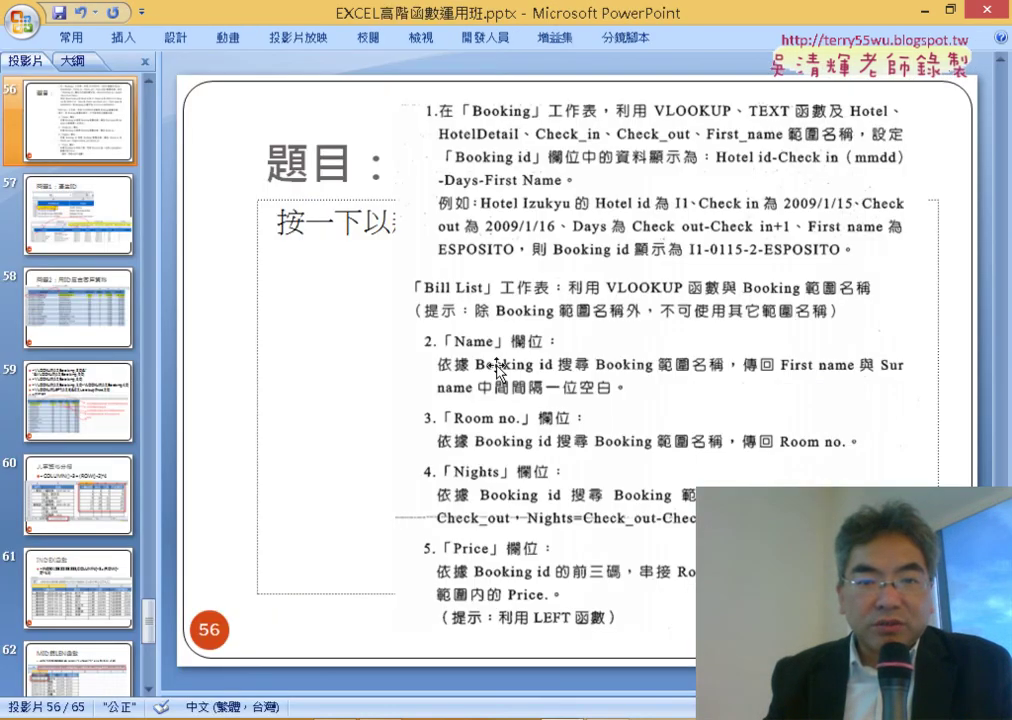
Scroll the slide pane forward from slide 56 to slide 57, 問題1：產生ID
scroll(497, 368, down, 1)
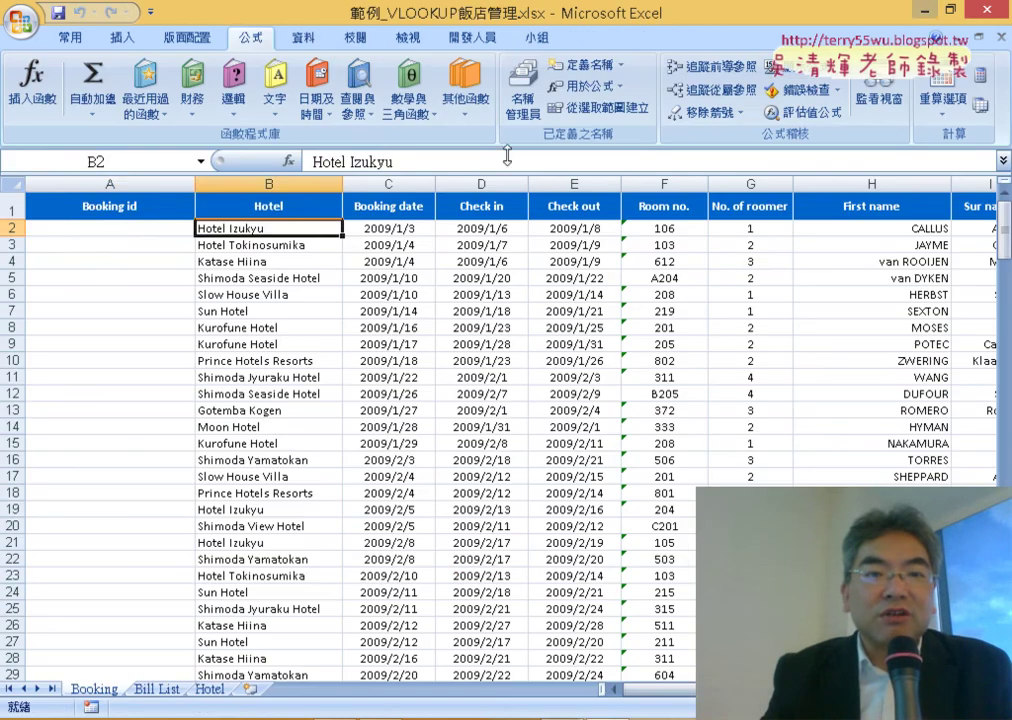
Start a VLOOKUP function in Booking id cell A2 from the Lookup & Reference category
key(alt+Tab)
click(100, 233)
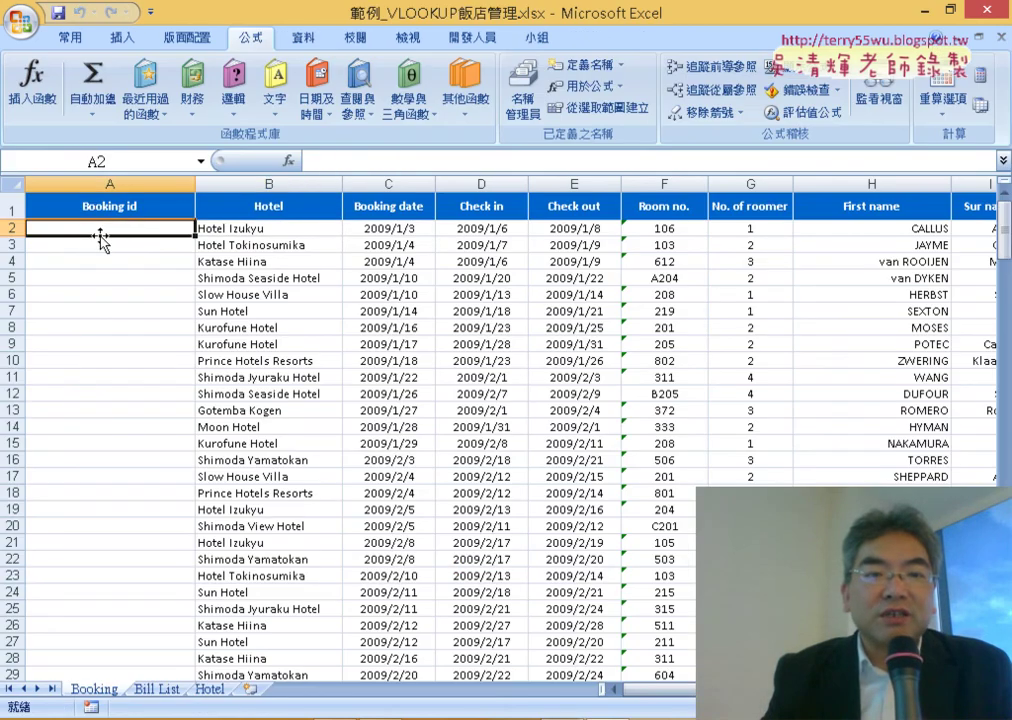
click(288, 161)
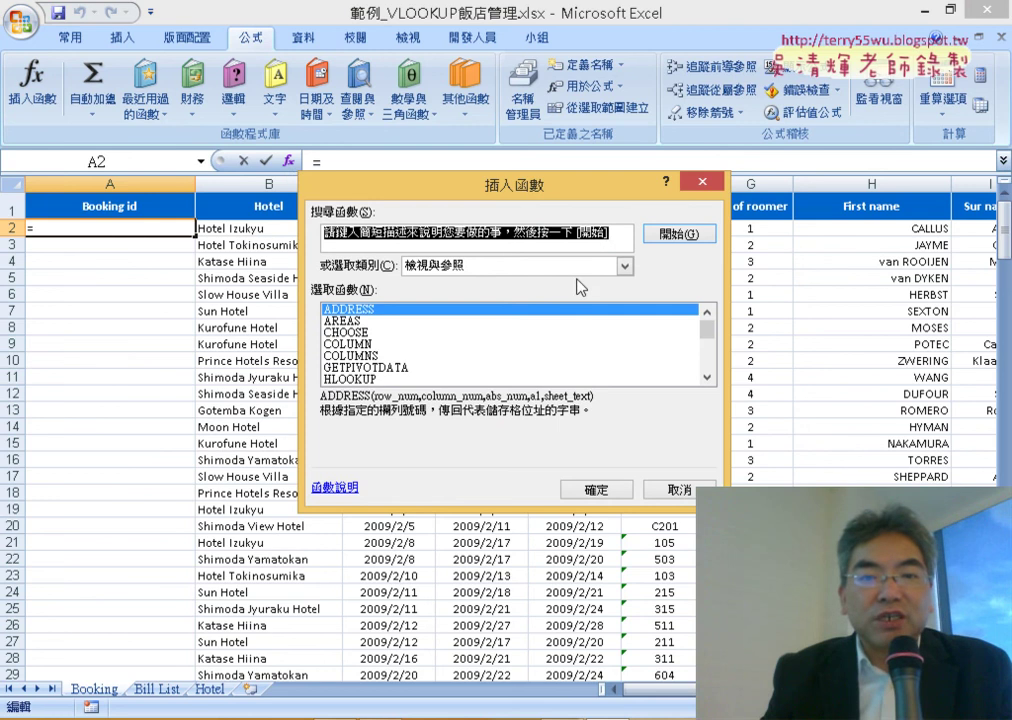
click(624, 265)
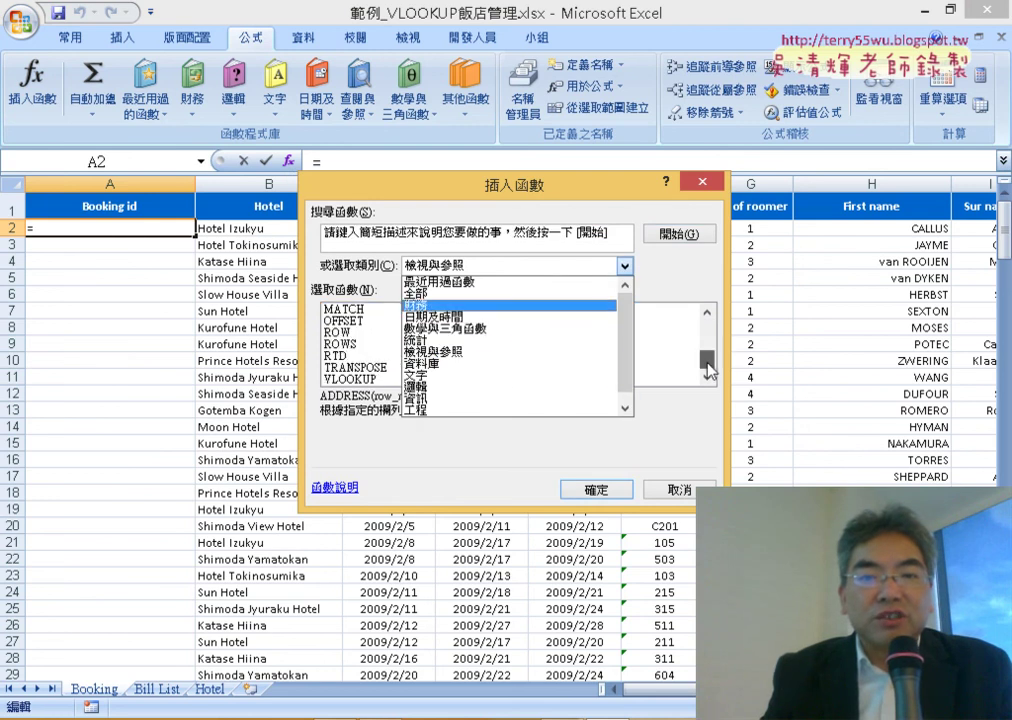
click(433, 351)
click(350, 379)
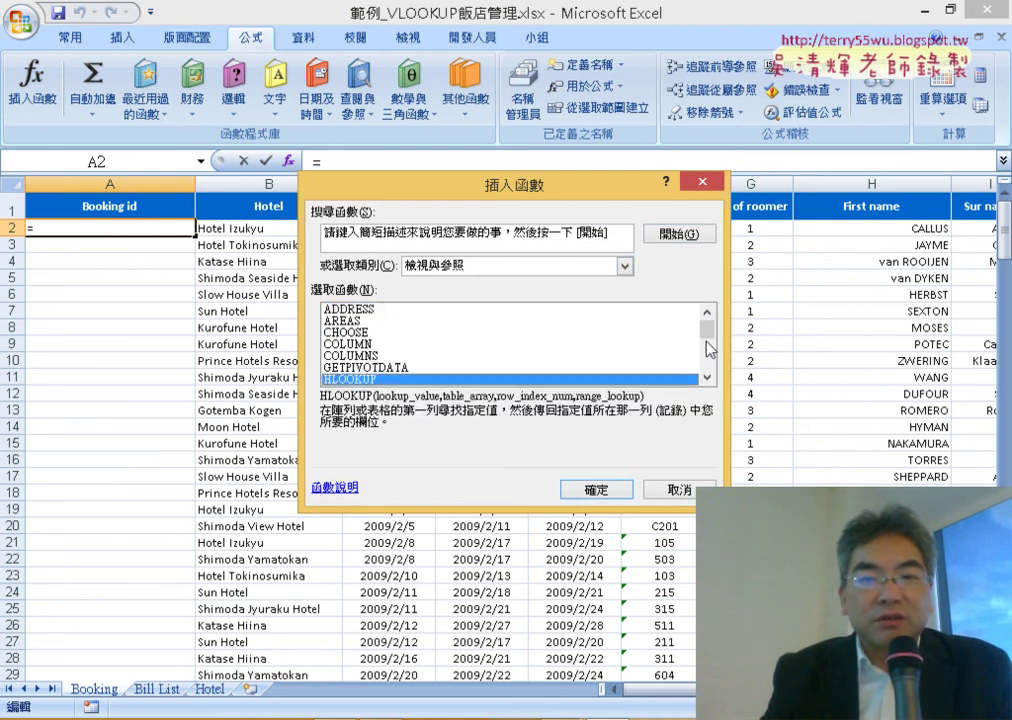
scroll(708, 345, down, 1)
scroll(700, 334, down, 3)
double_click(422, 378)
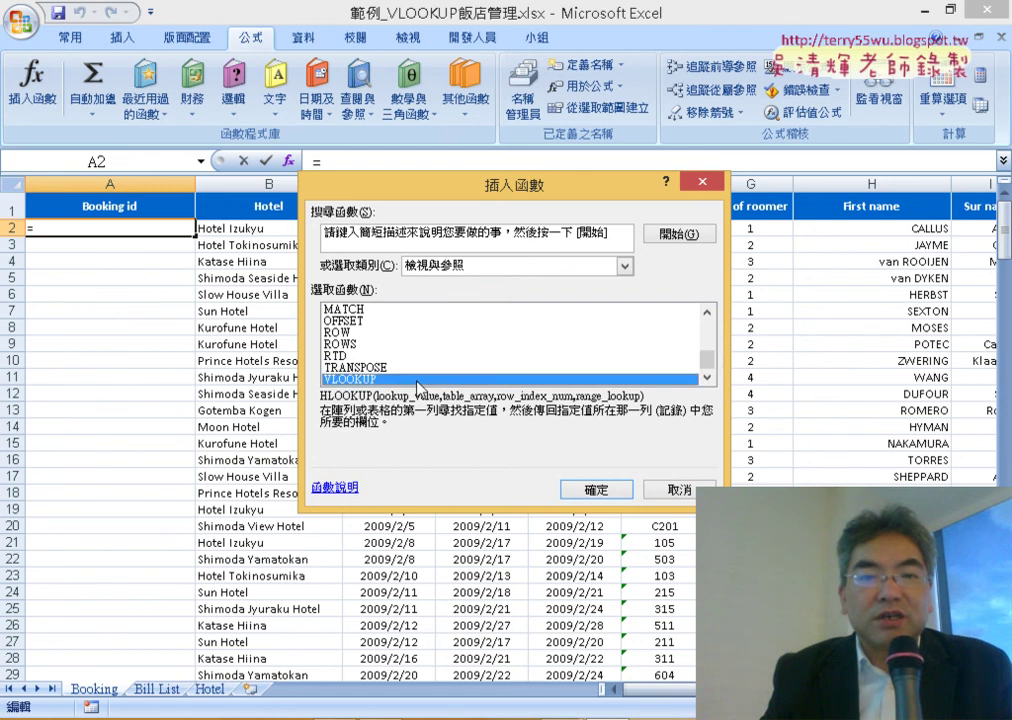
Set VLOOKUP's lookup value to B2 and paste the HotelDetail name as its table
drag(408, 249, 372, 387)
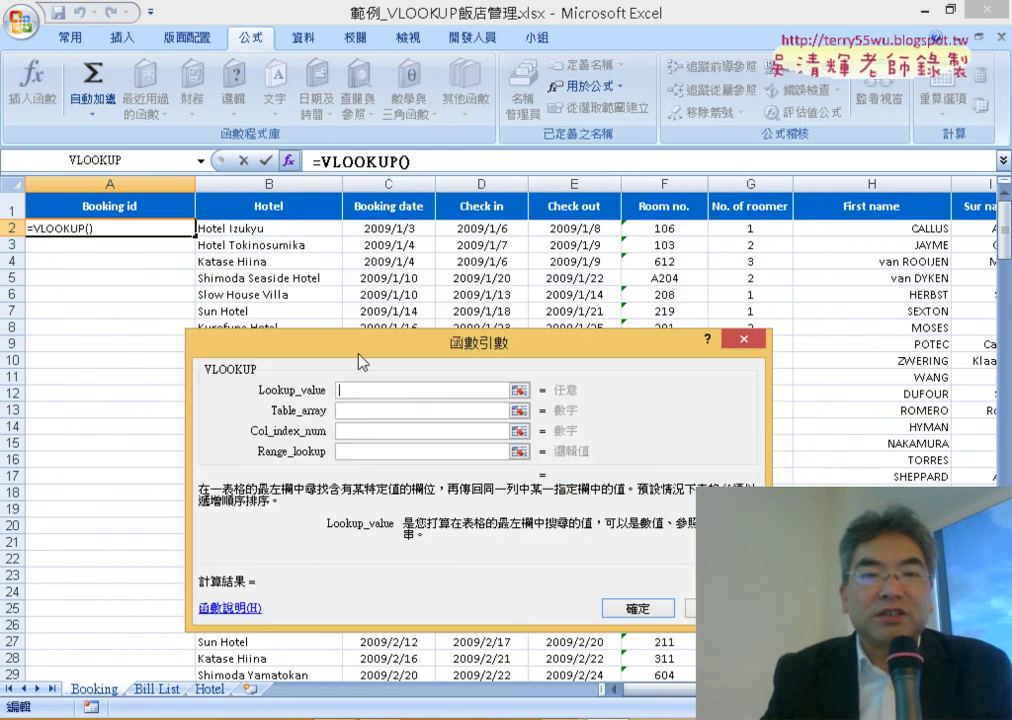
click(262, 228)
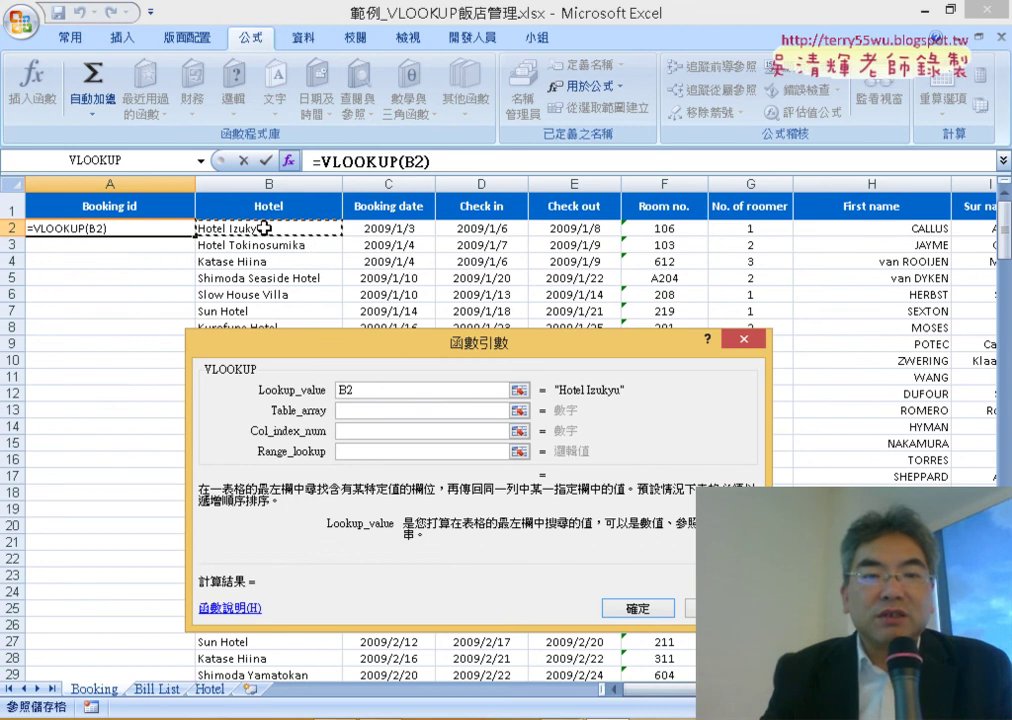
click(367, 410)
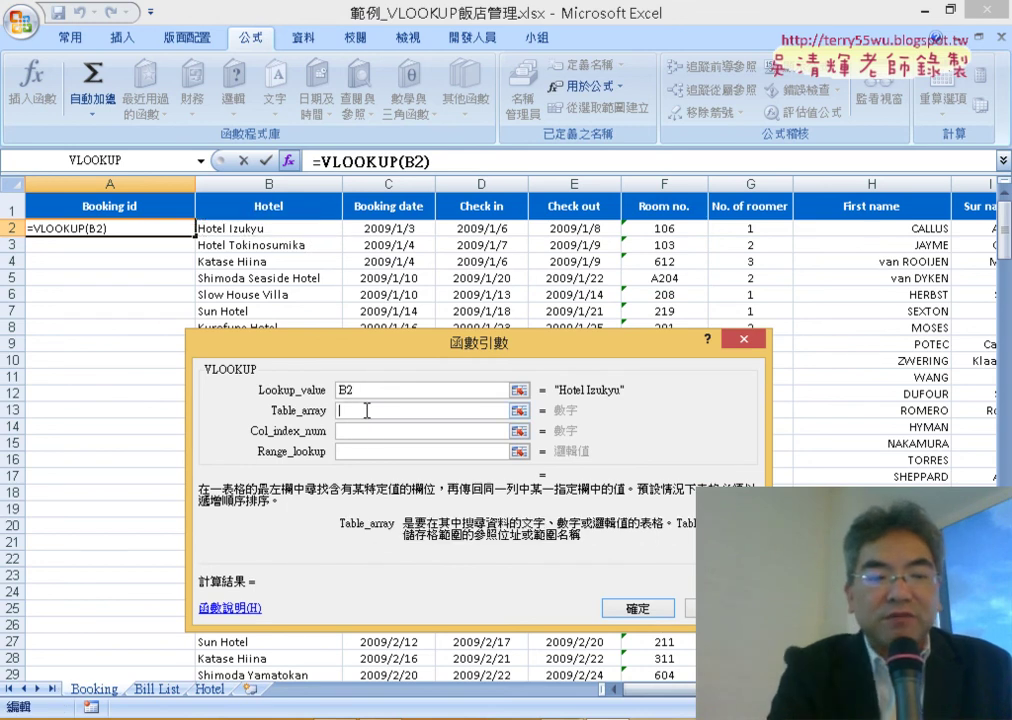
key(F3)
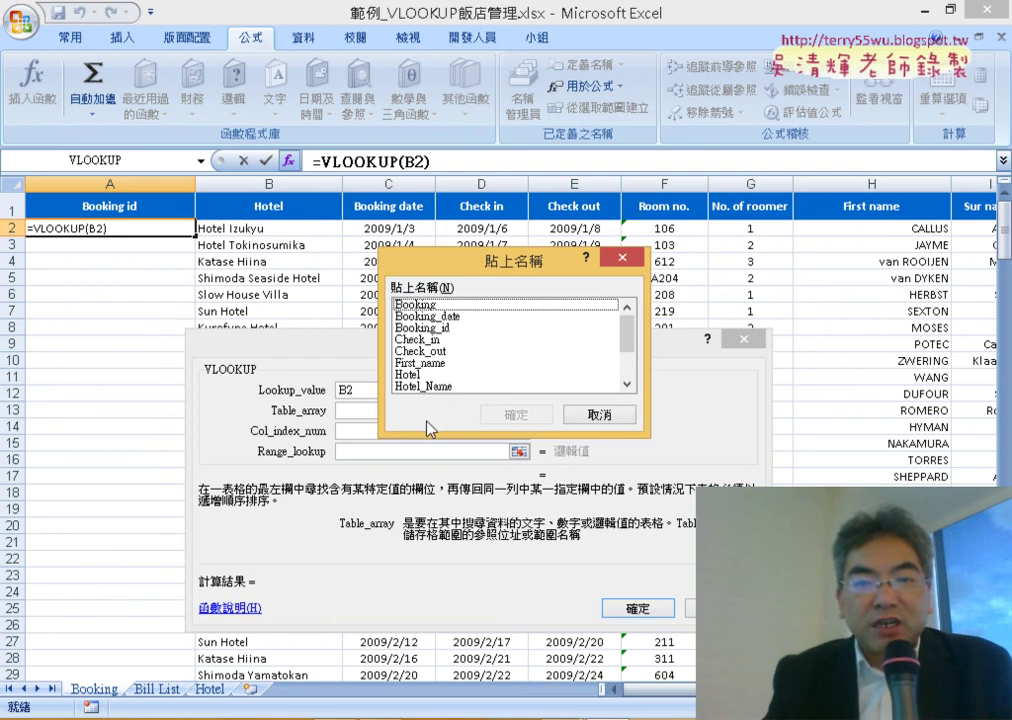
scroll(628, 383, down, 2)
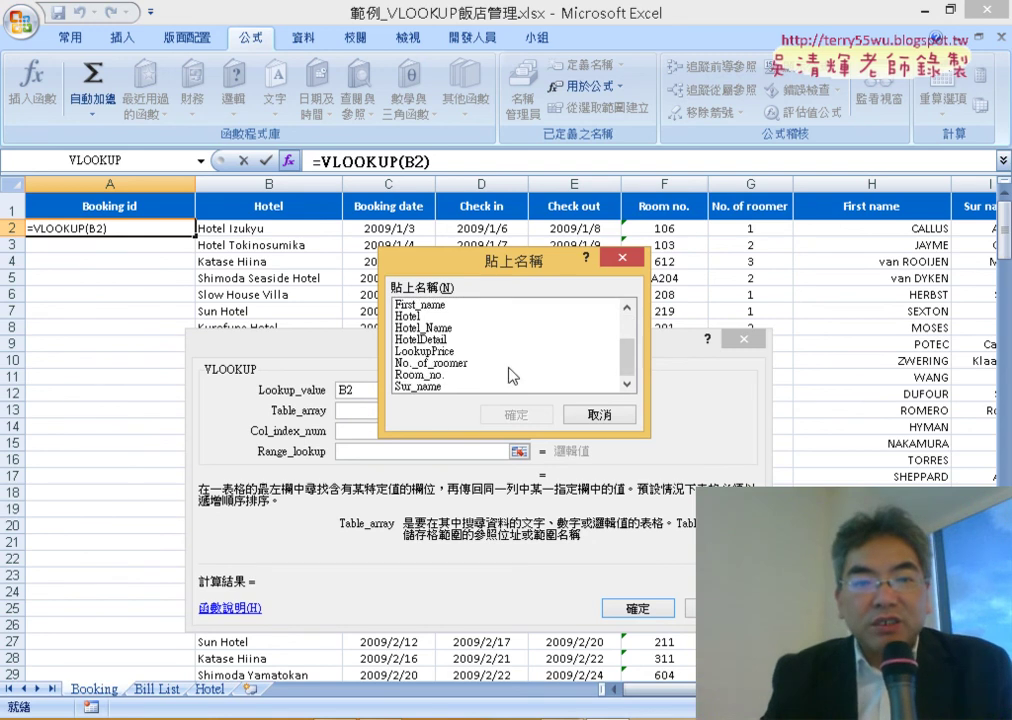
click(487, 339)
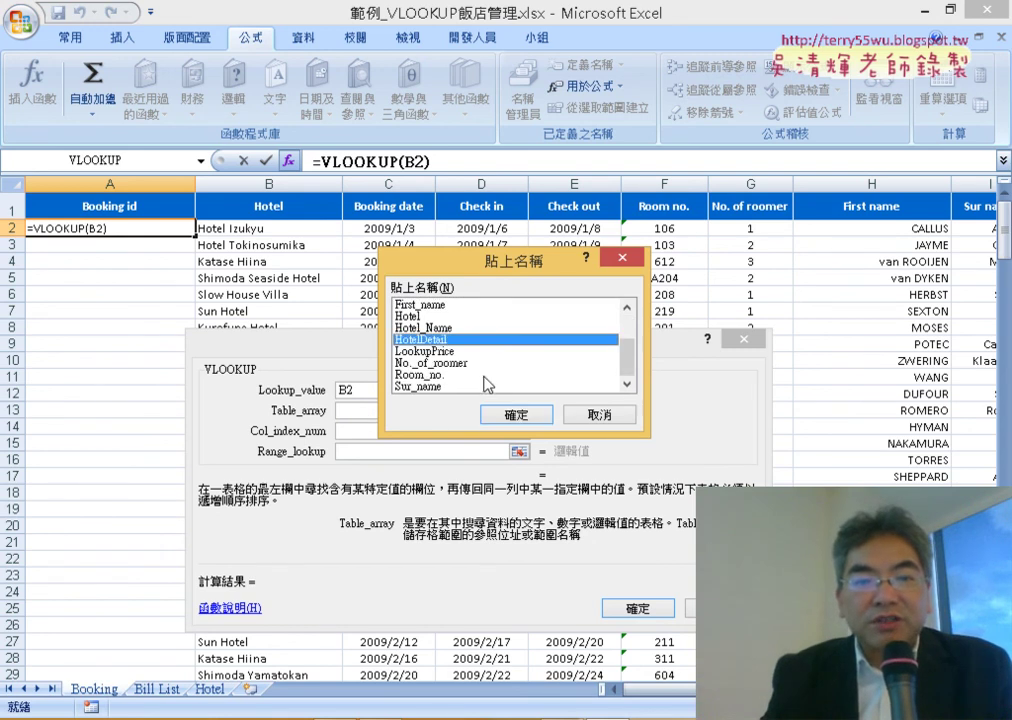
click(530, 414)
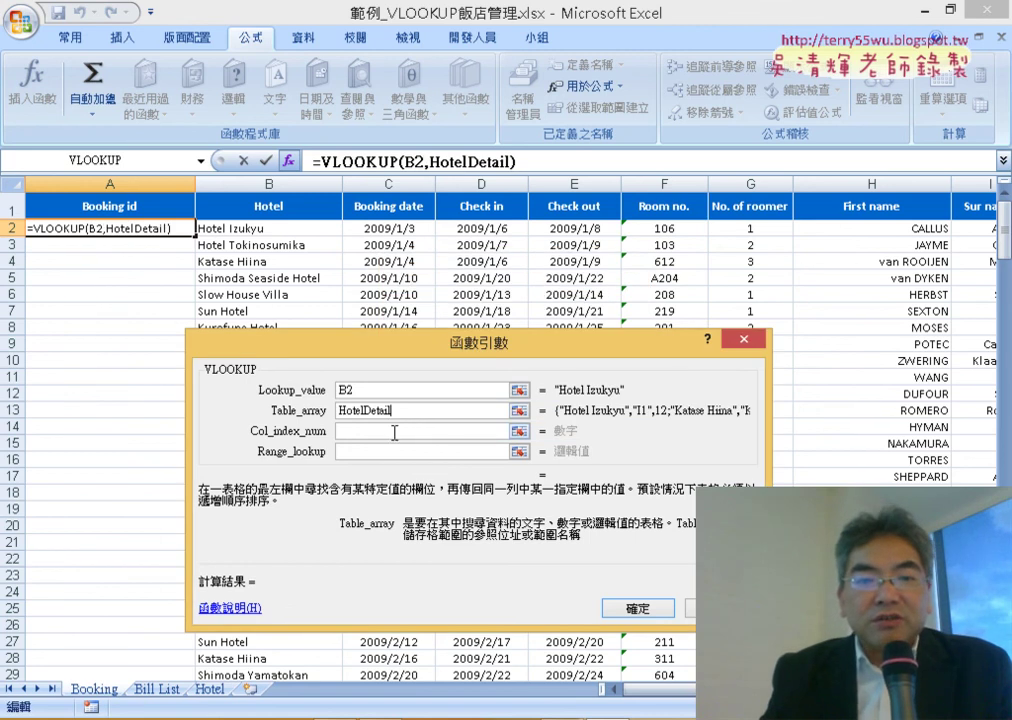
Mark up the HotelDetail table to show Hotel id is its second column
click(394, 432)
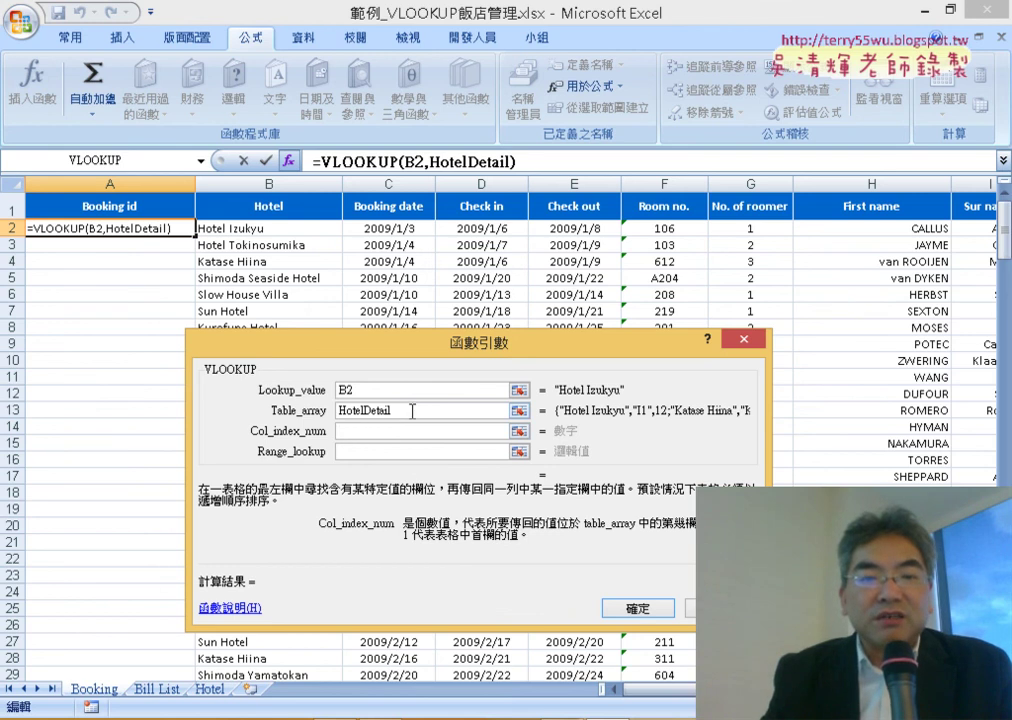
click(411, 411)
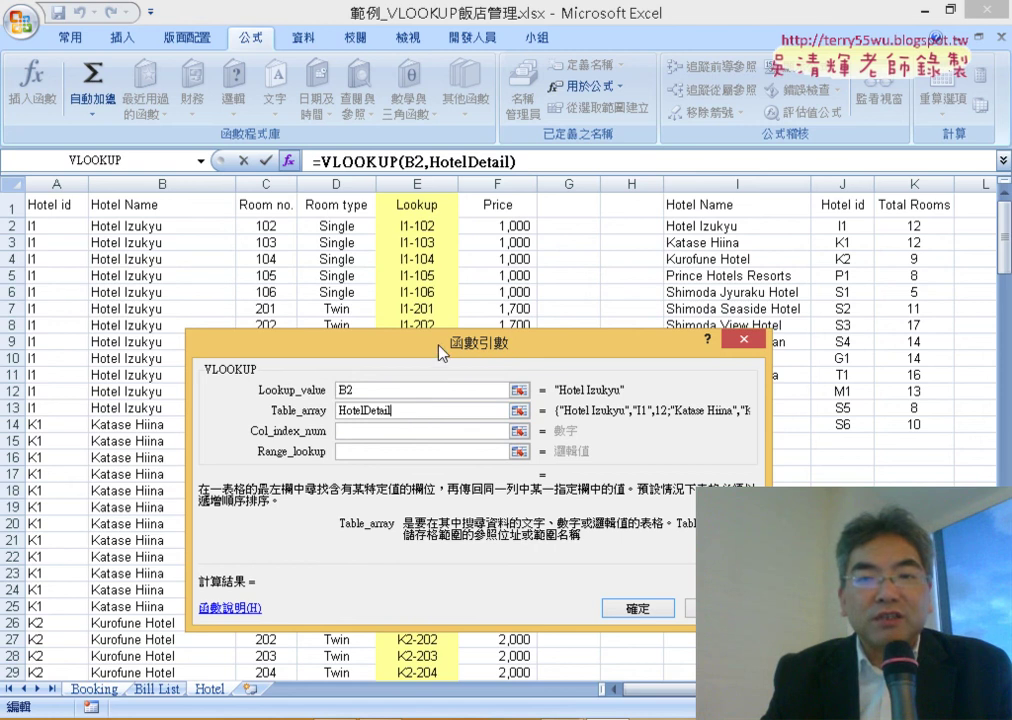
drag(439, 346, 296, 150)
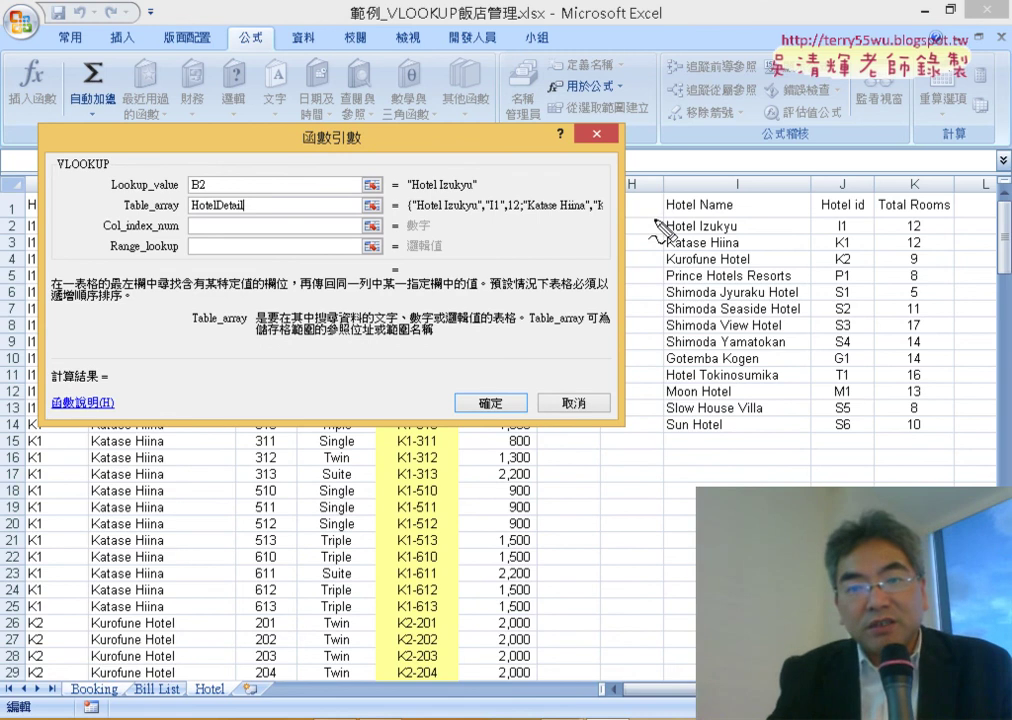
mouse_move(657, 222)
mouse_down()
mouse_move(662, 436)
mouse_move(855, 436)
mouse_up()
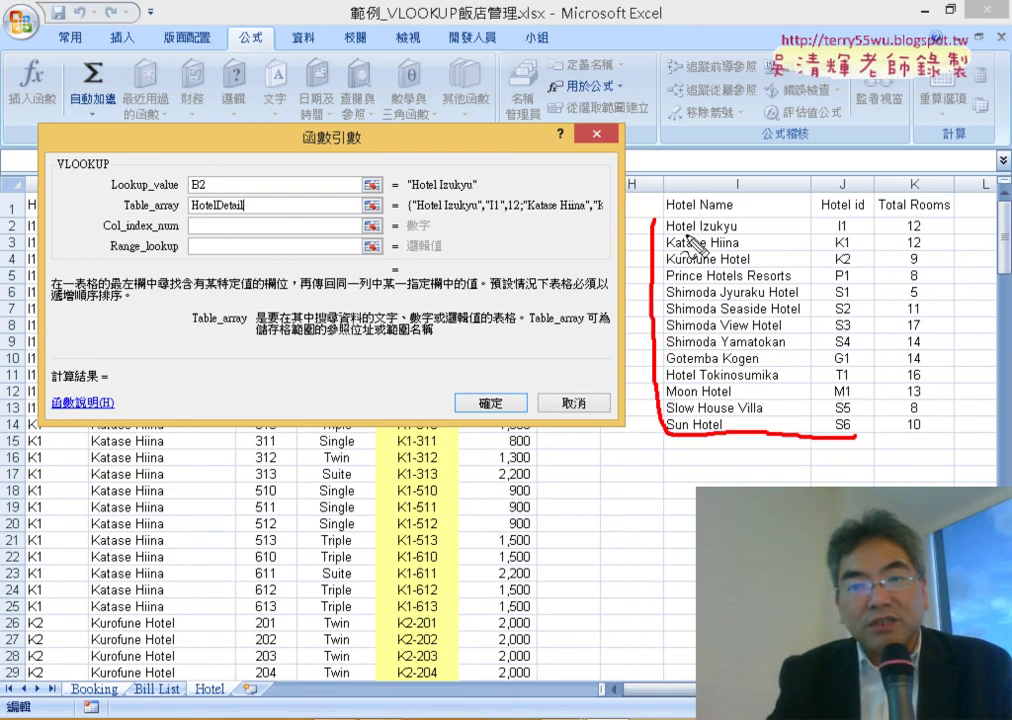
drag(660, 212, 858, 432)
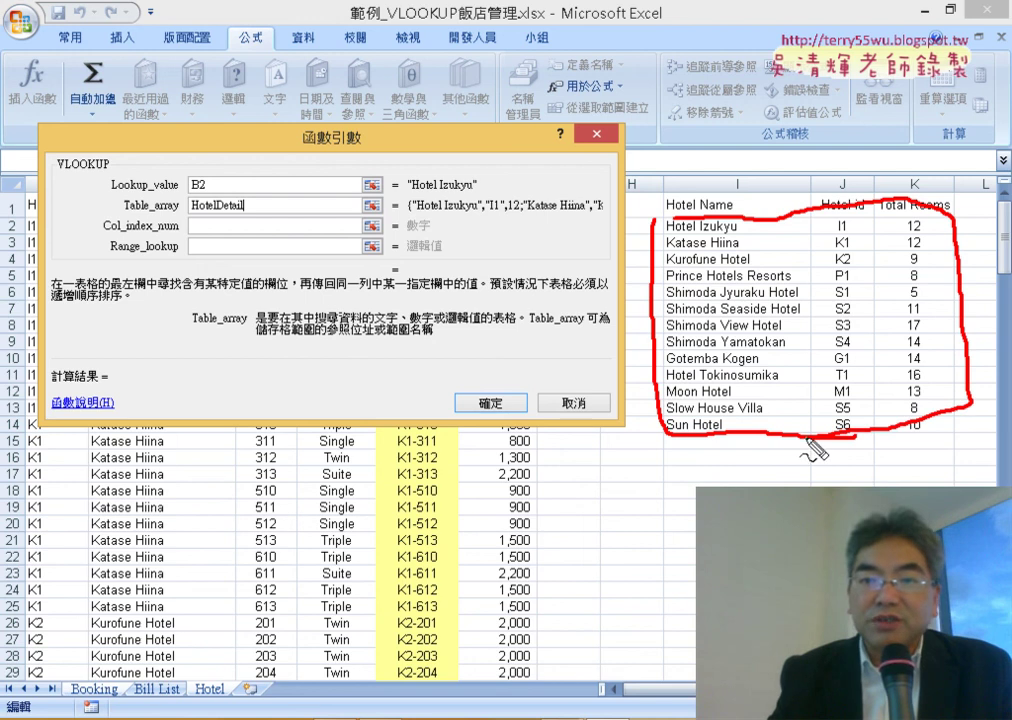
drag(843, 212, 838, 436)
drag(873, 213, 875, 398)
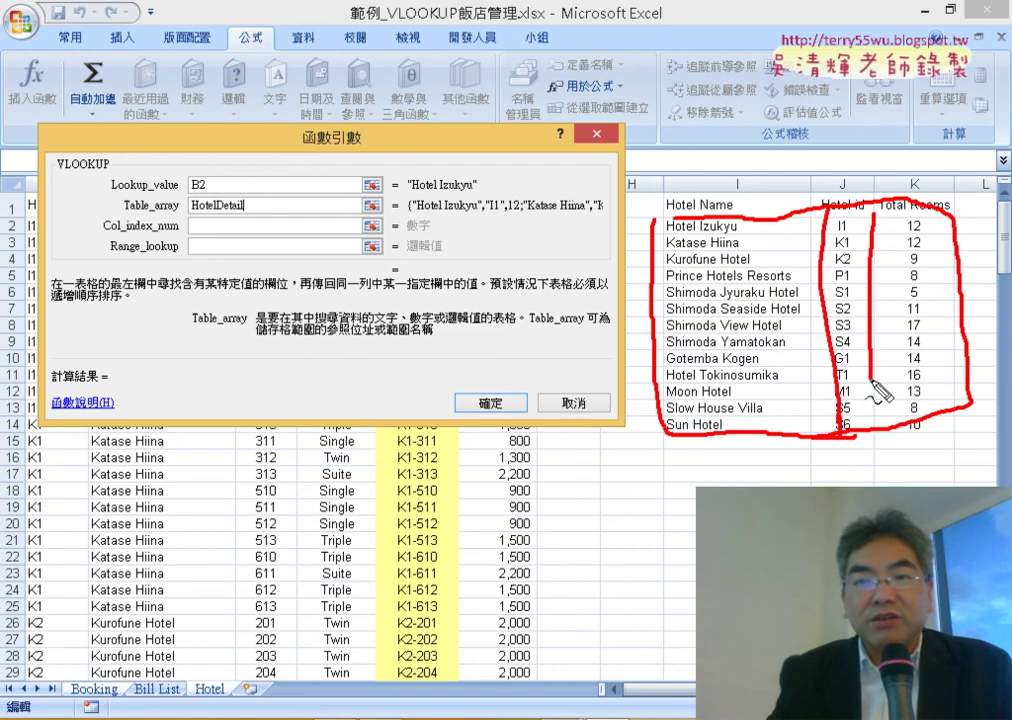
mouse_move(846, 146)
mouse_down()
mouse_move(860, 185)
mouse_move(960, 188)
mouse_up()
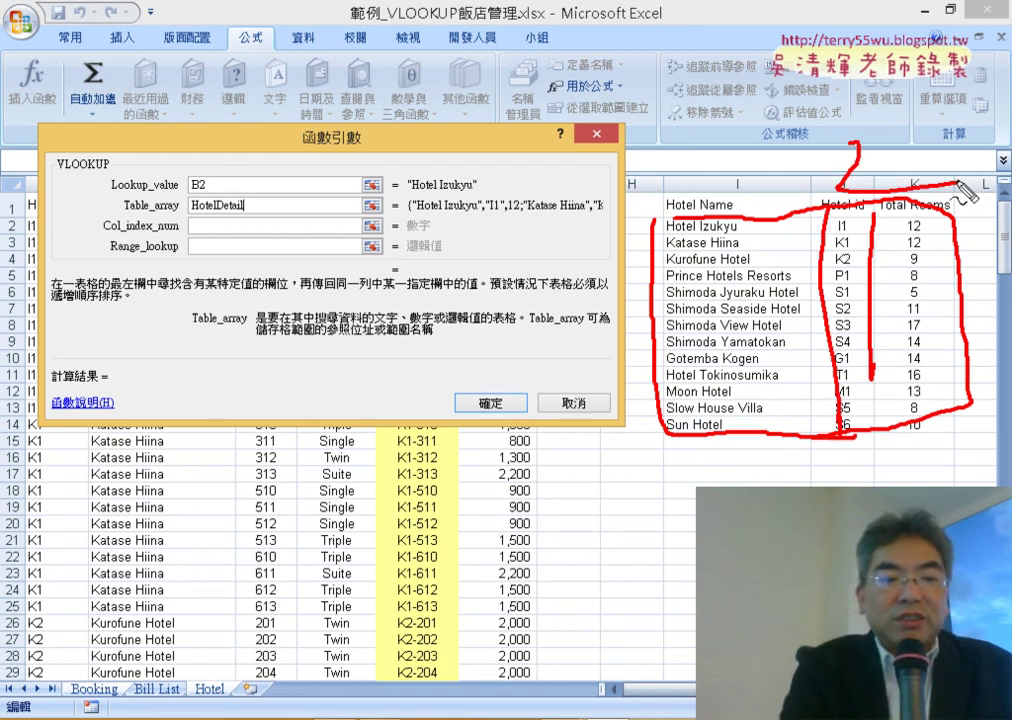
key(Escape)
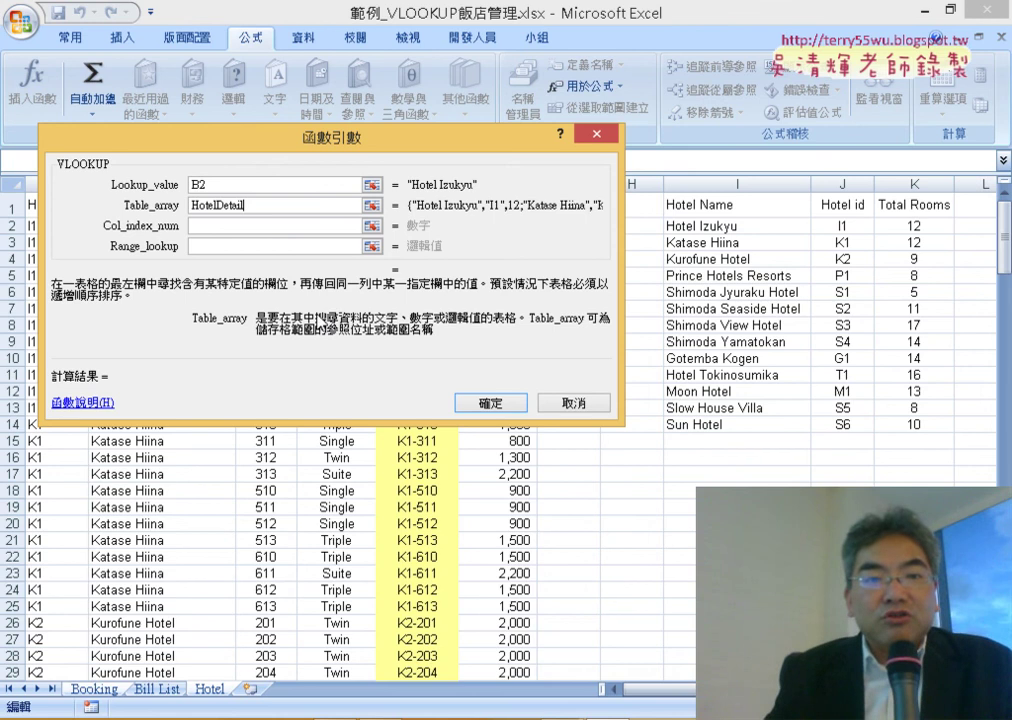
Set column index 2 and range lookup 0, completing =VLOOKUP(B2,HotelDetail,2,0)
click(242, 225)
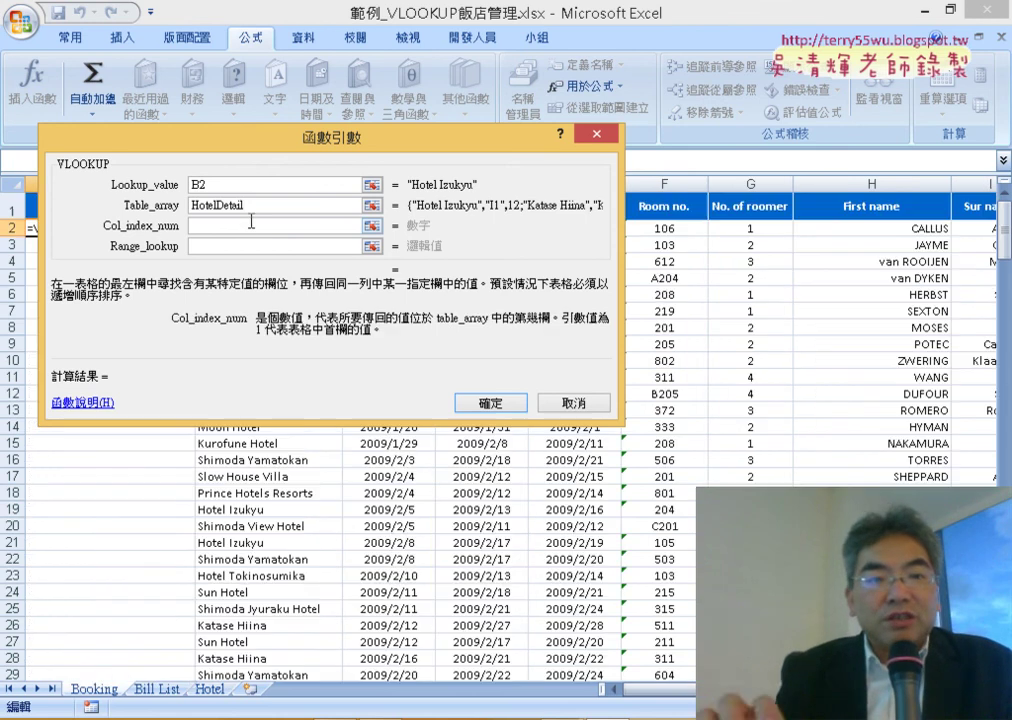
text(2)
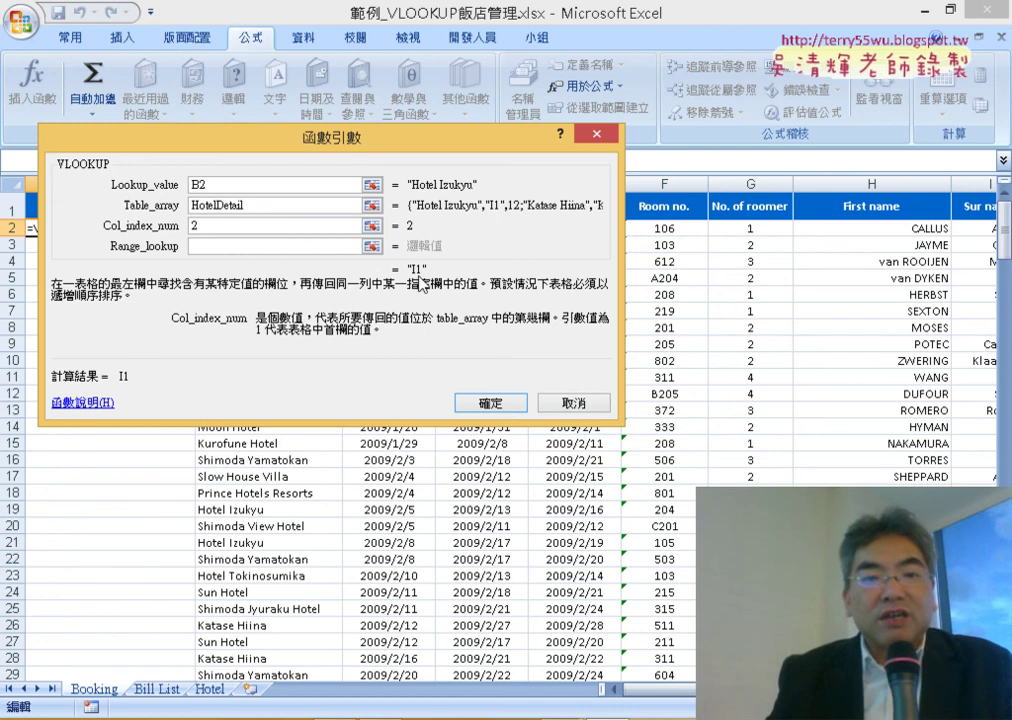
click(255, 245)
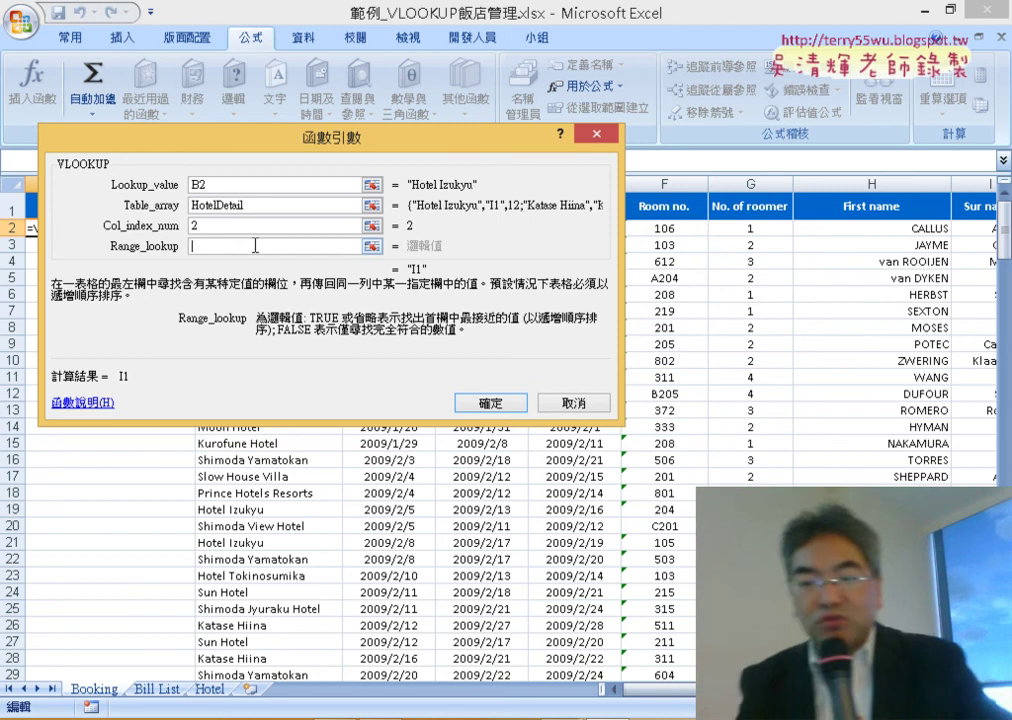
text(0)
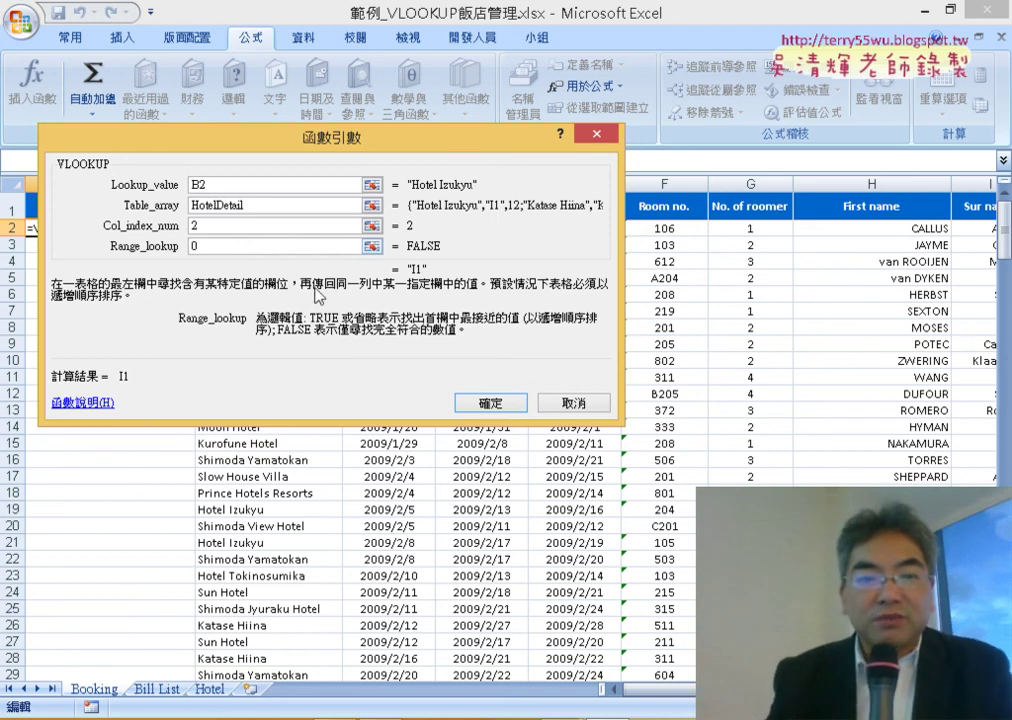
click(487, 401)
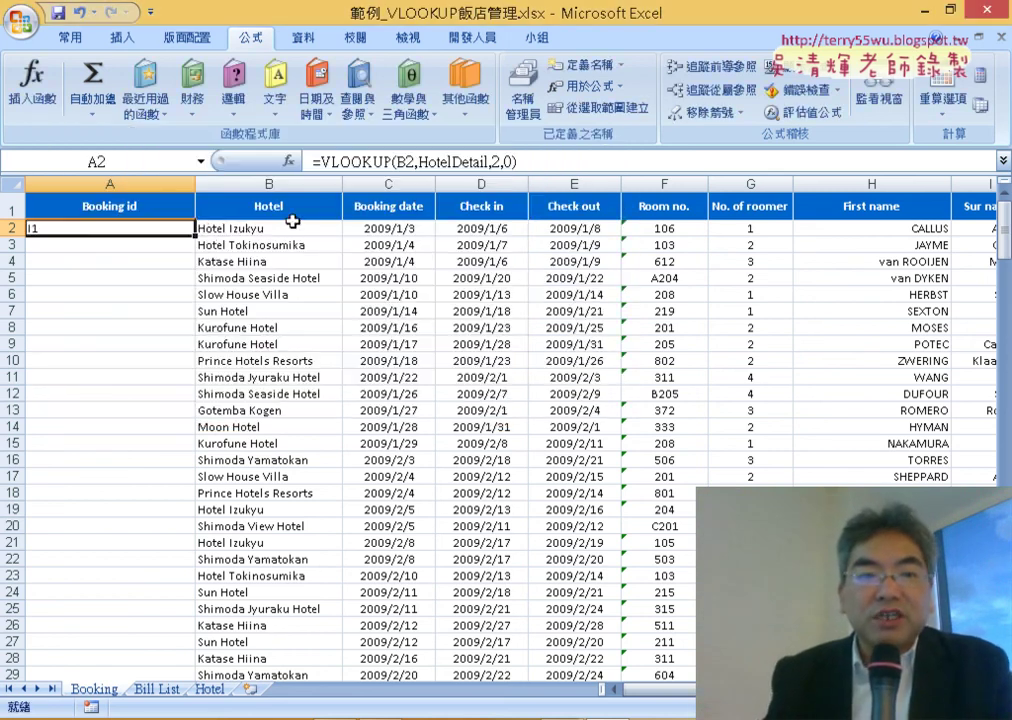
Append &"-"&TEXT(D2,"mmdd") to the A2 formula so it shows I1-0106
click(572, 163)
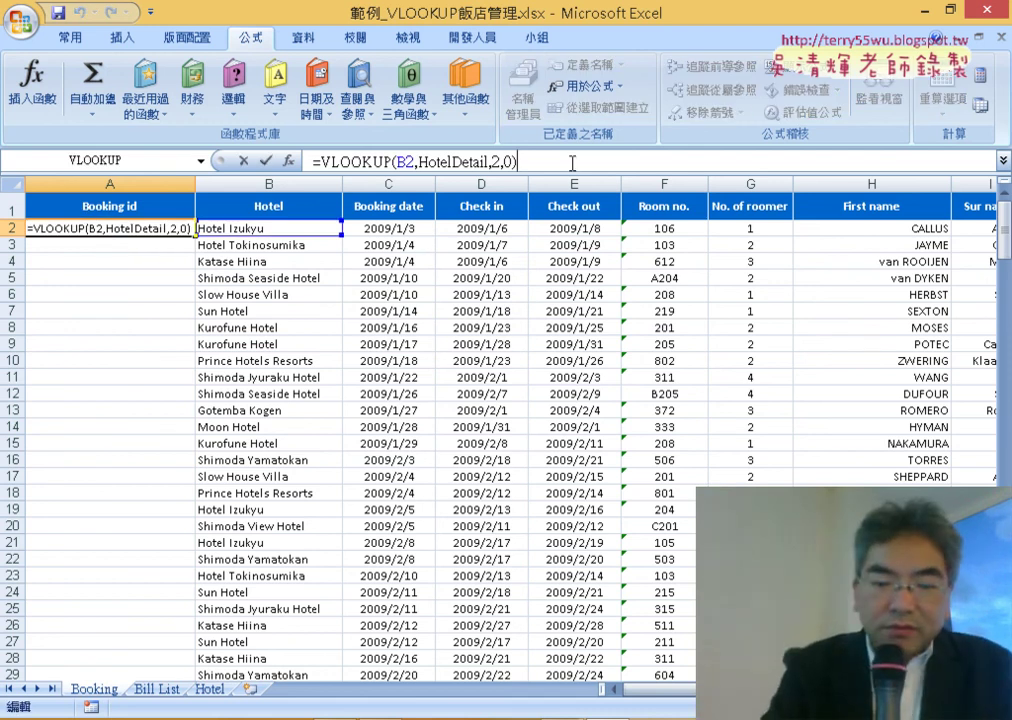
text(&"-")
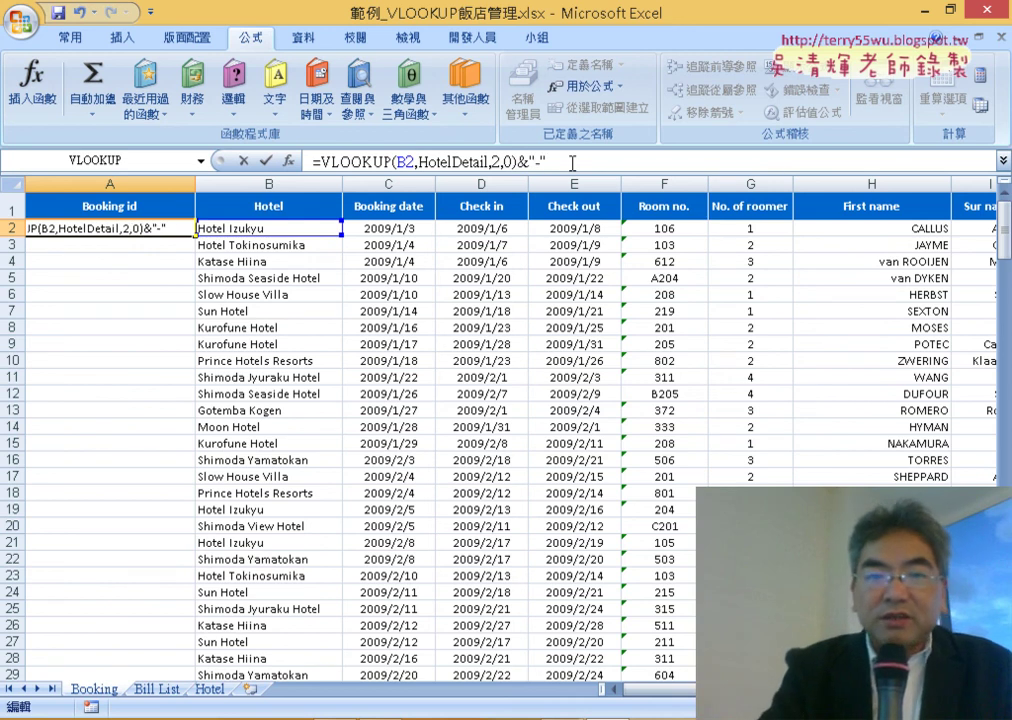
text(&)
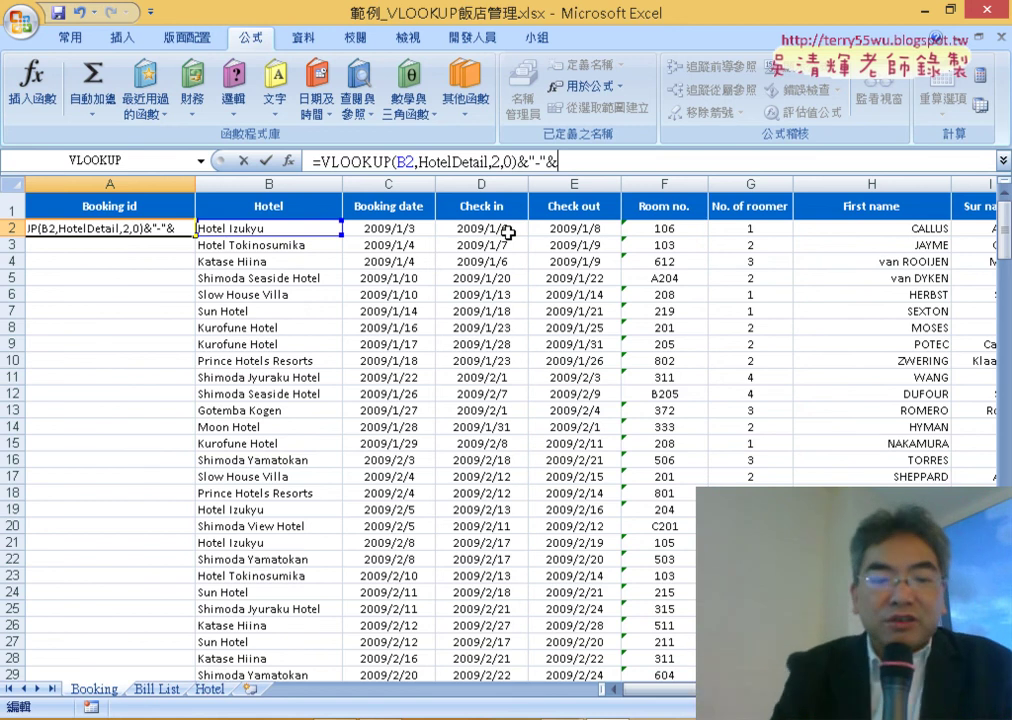
text(te)
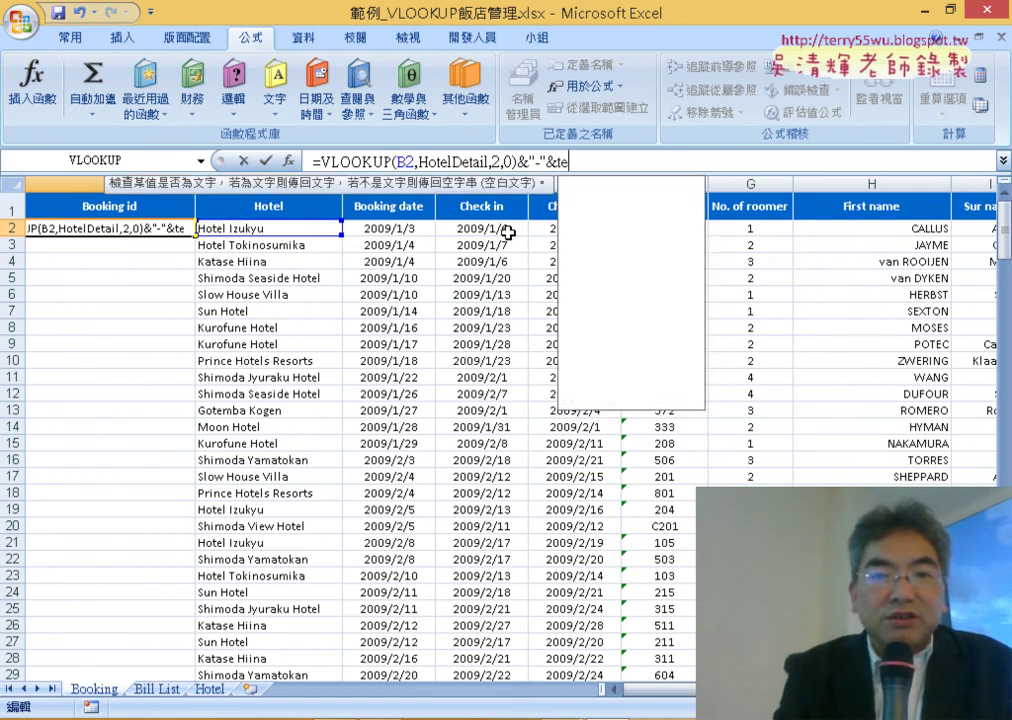
text(xt)
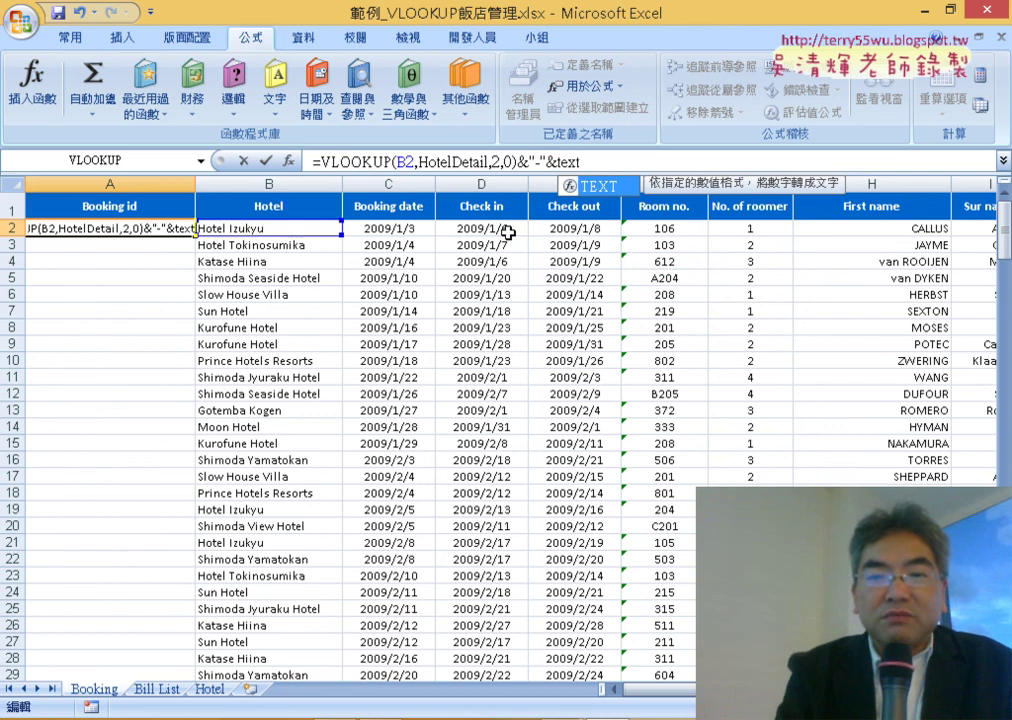
text(()
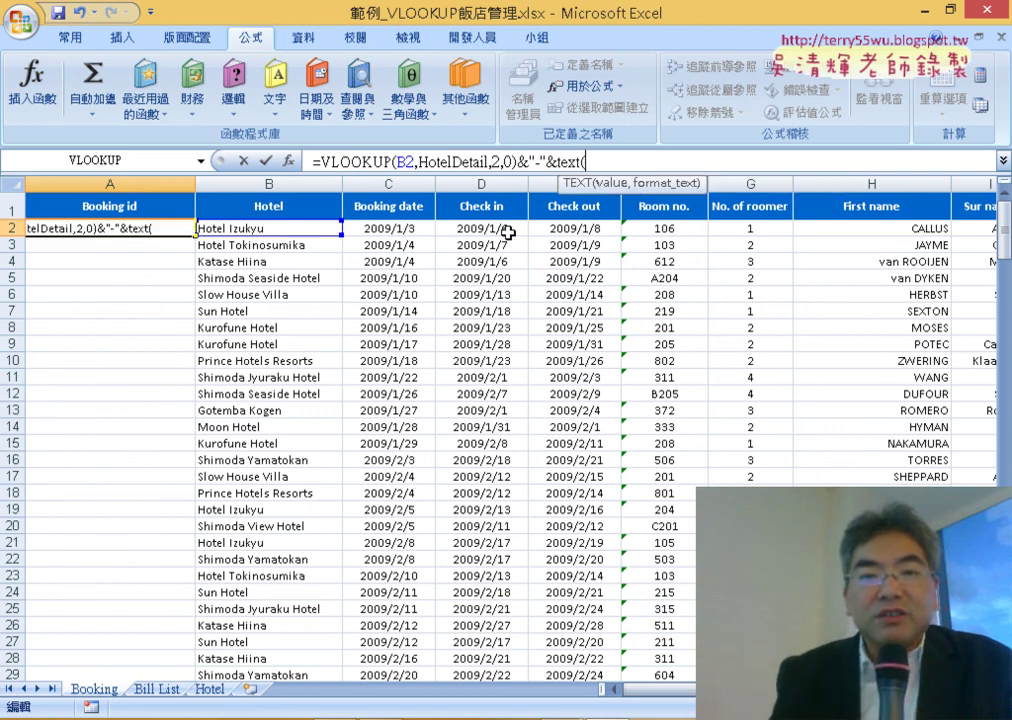
click(507, 233)
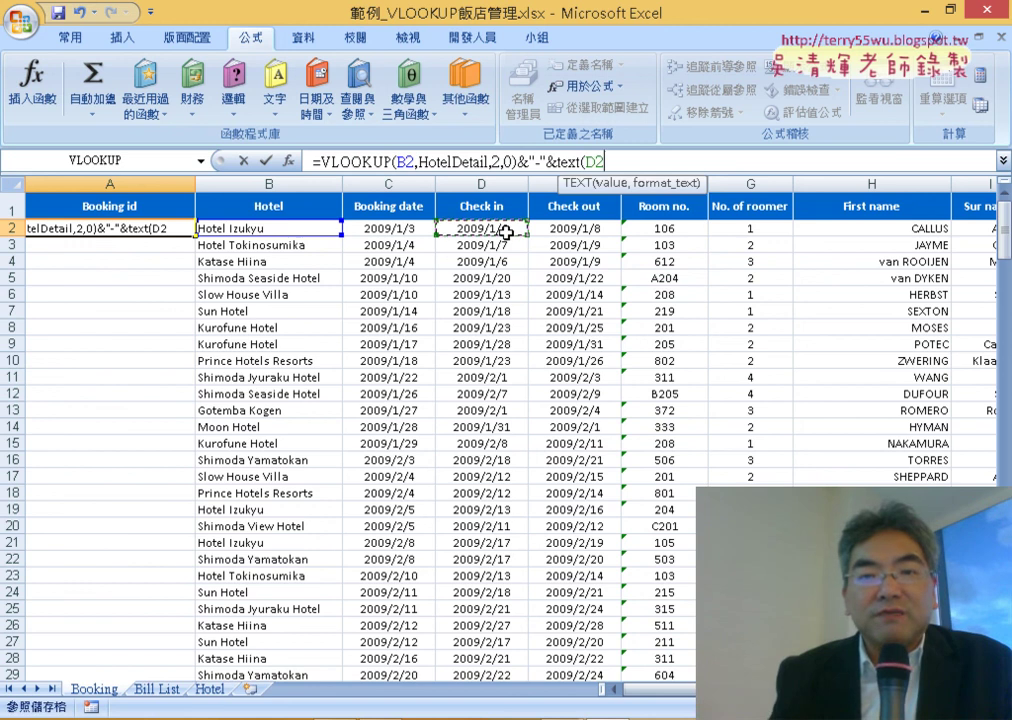
text(,)
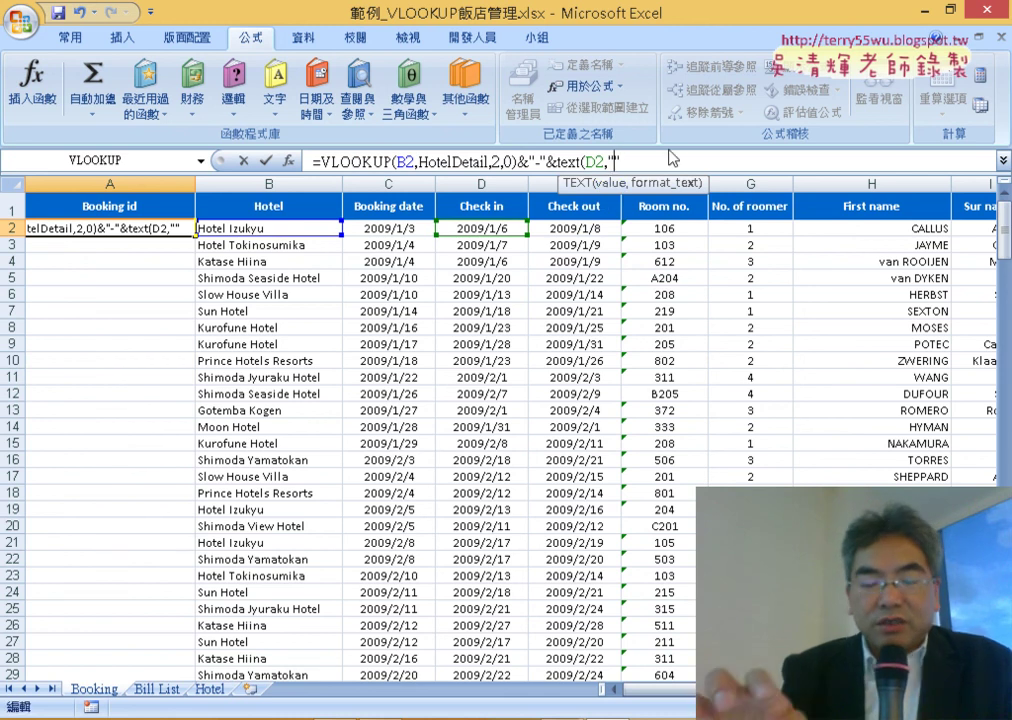
key(F2)
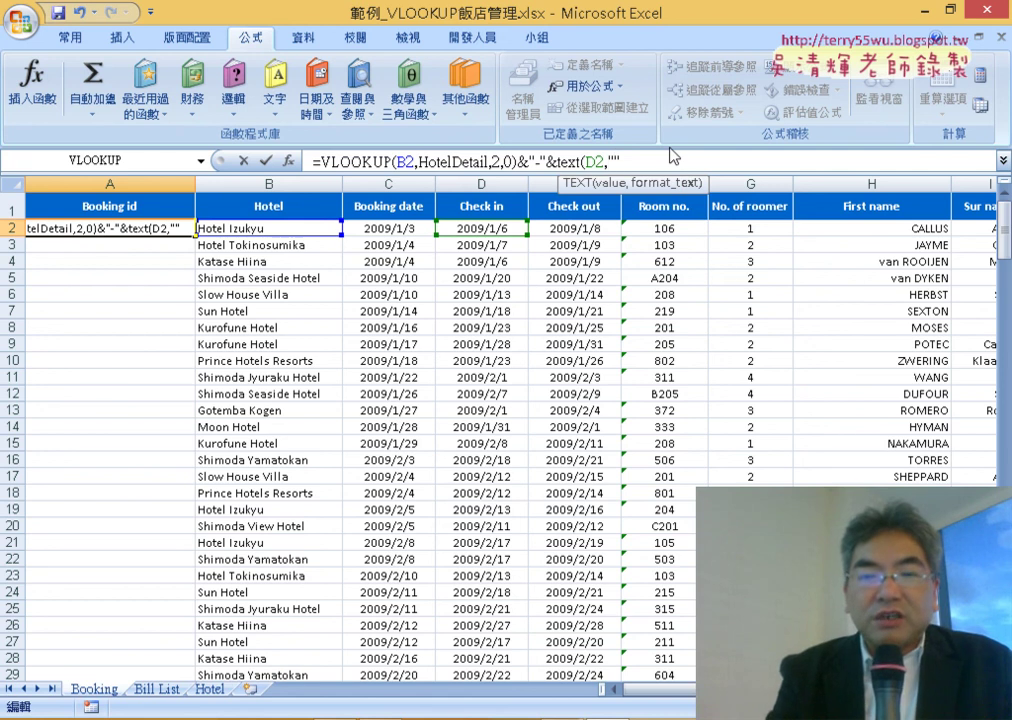
text([)
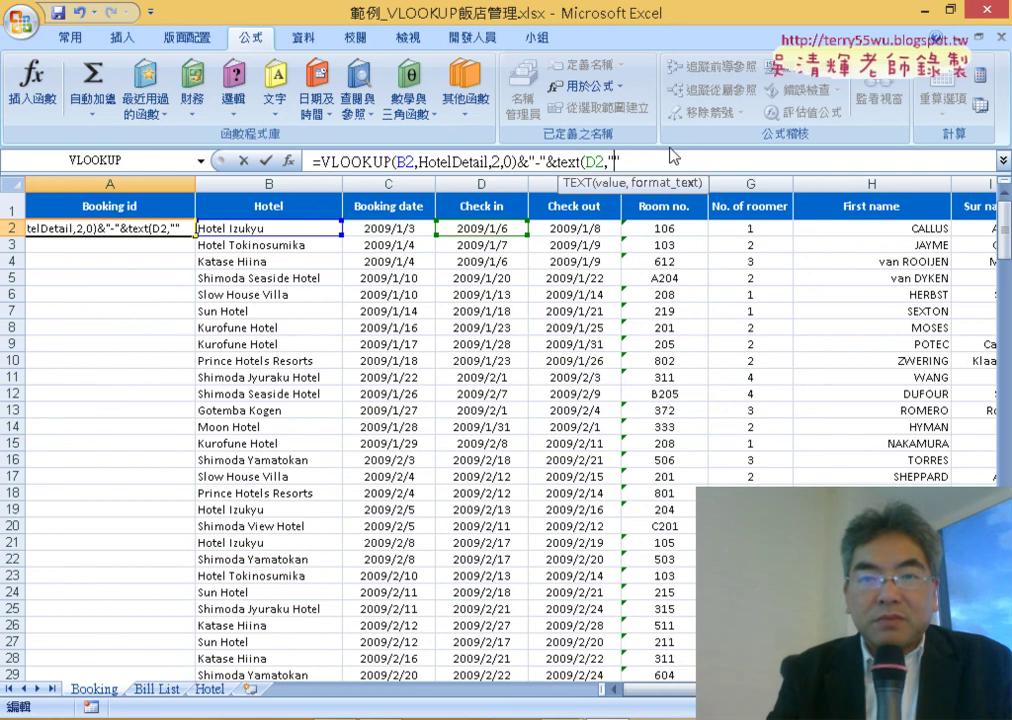
text(mm)
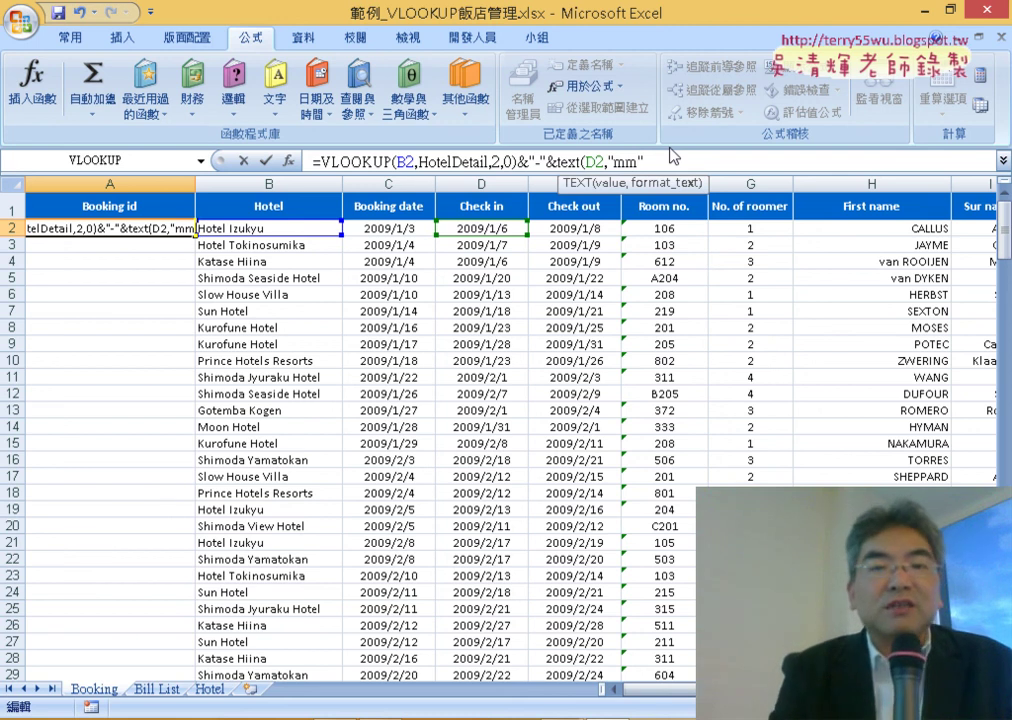
text(dd")
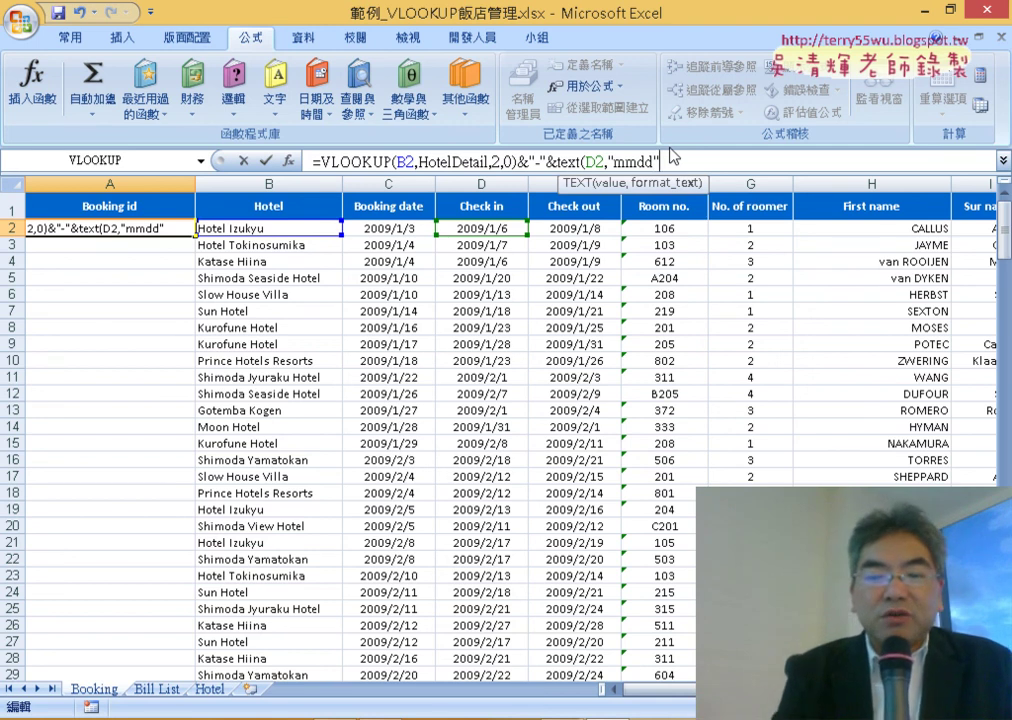
text())
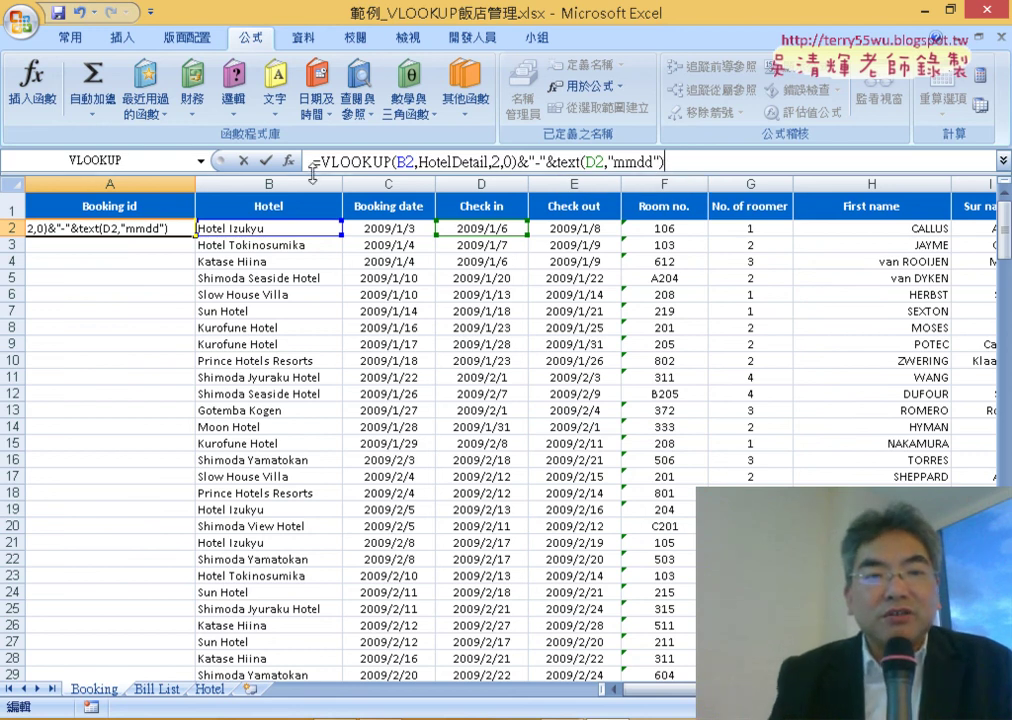
click(265, 160)
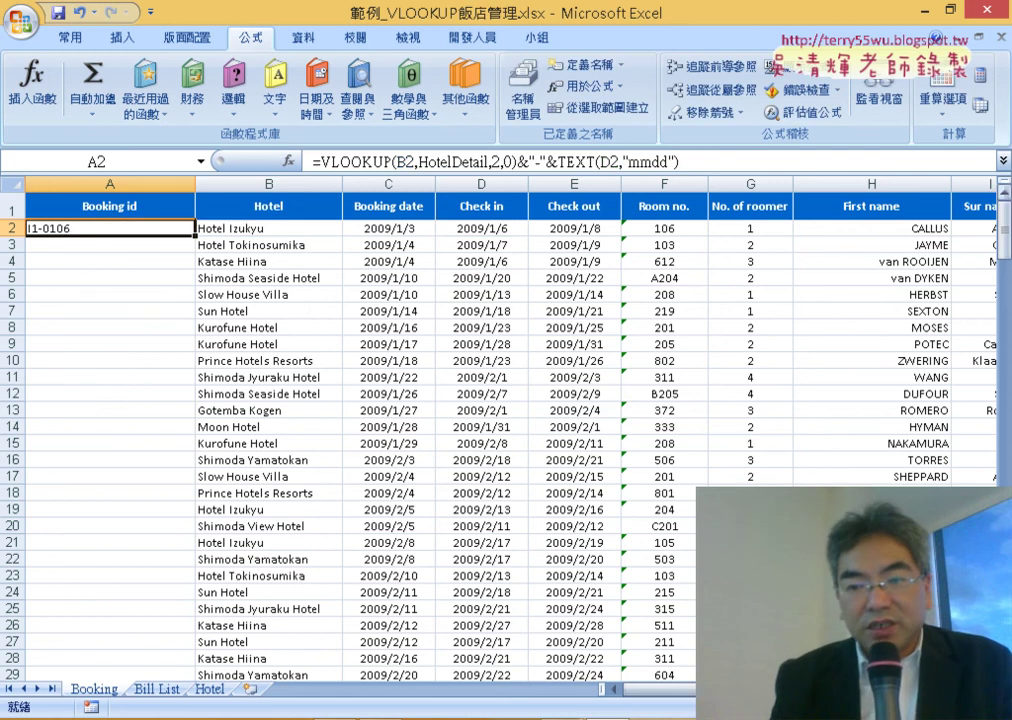
Append the night count &"-"&E2-D2+1 to the A2 Booking id formula
scroll(400, 430, up, 1)
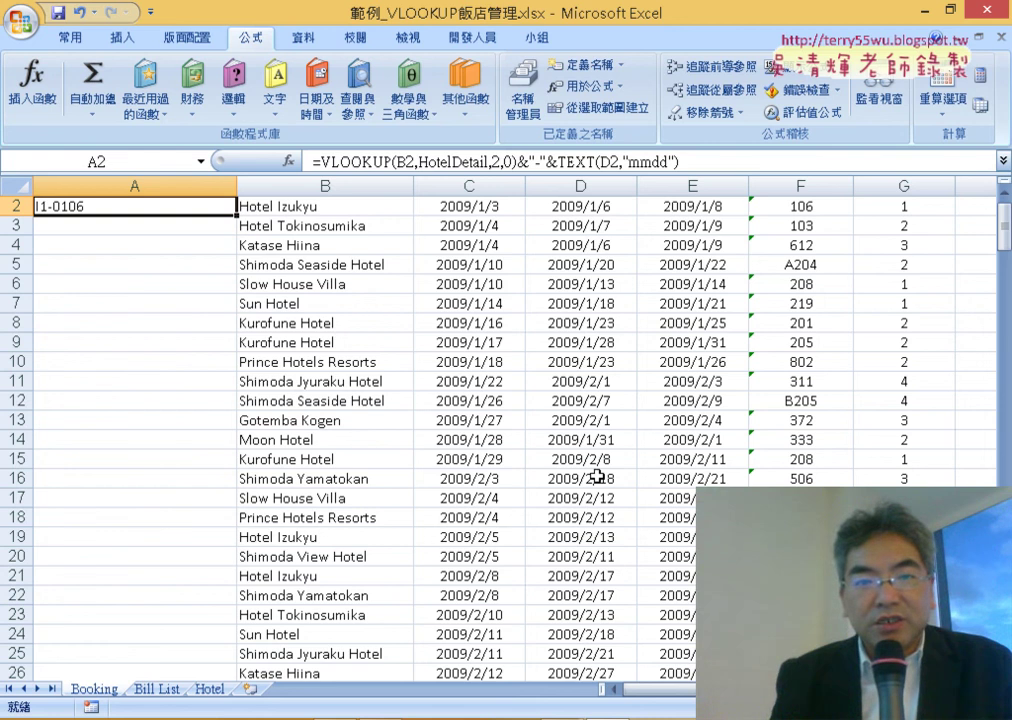
scroll(597, 477, up, 1)
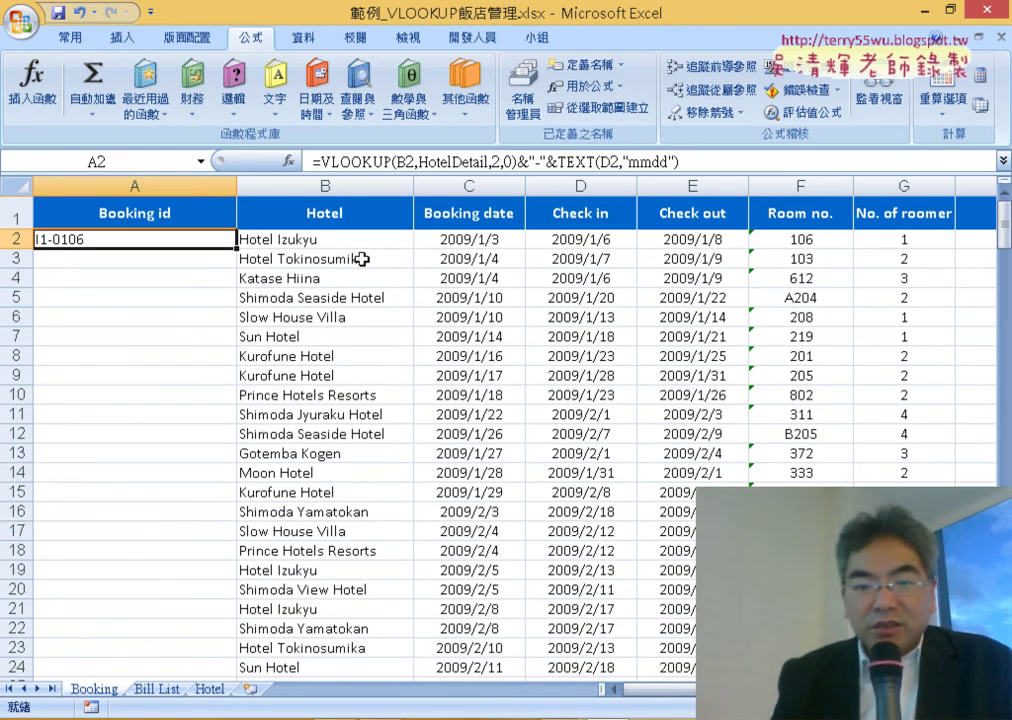
key(alt+Tab)
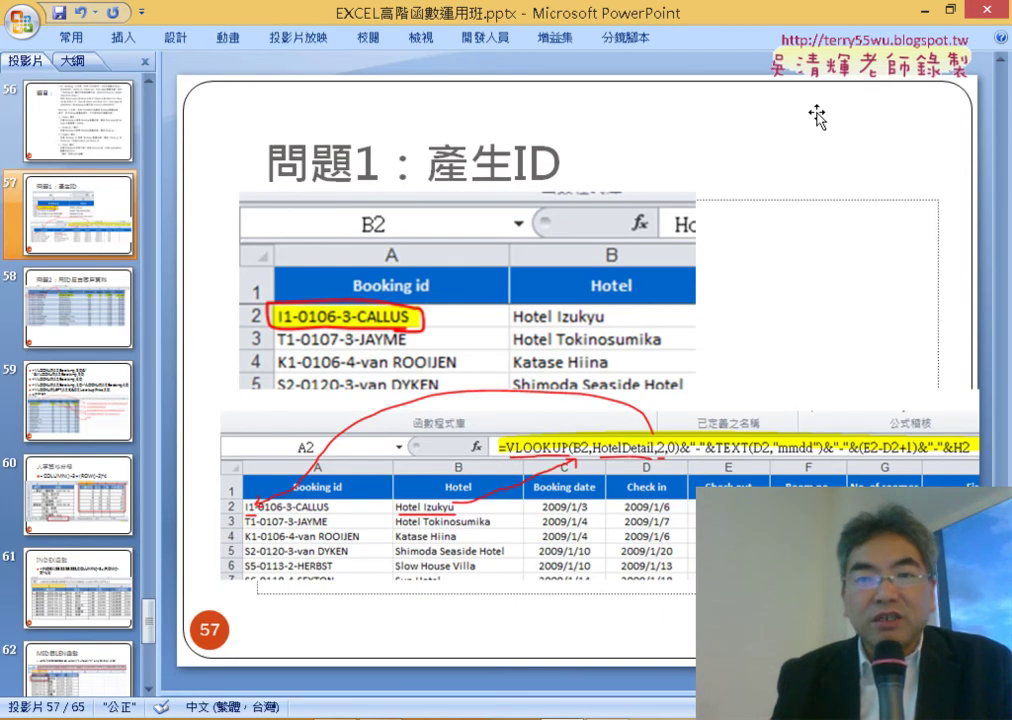
key(alt+Tab)
click(693, 158)
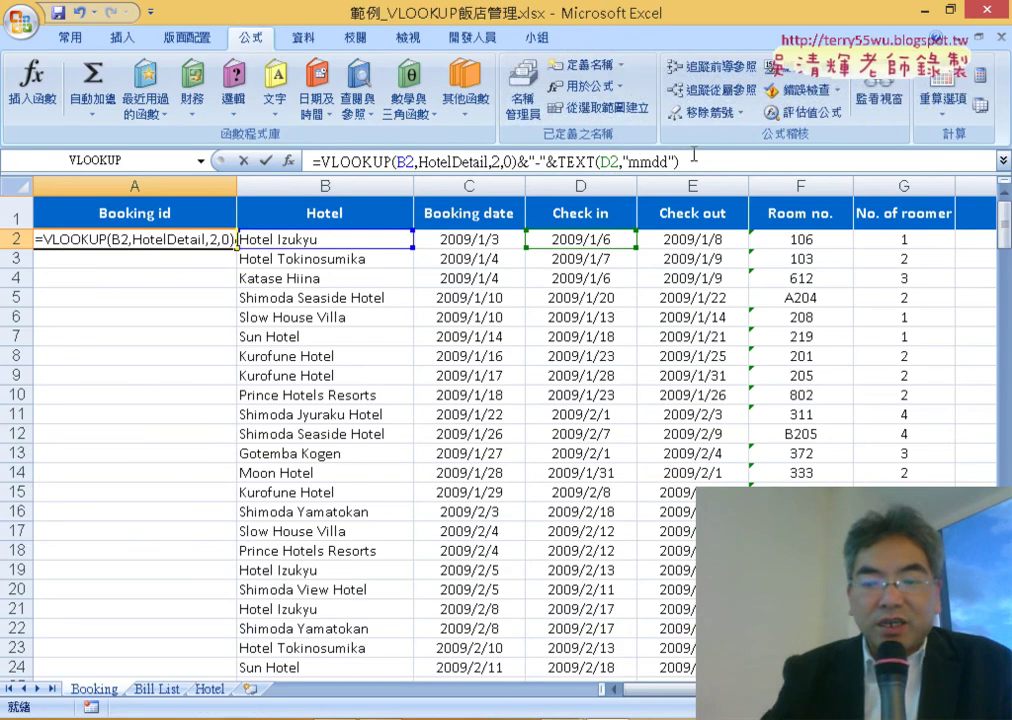
text(&")
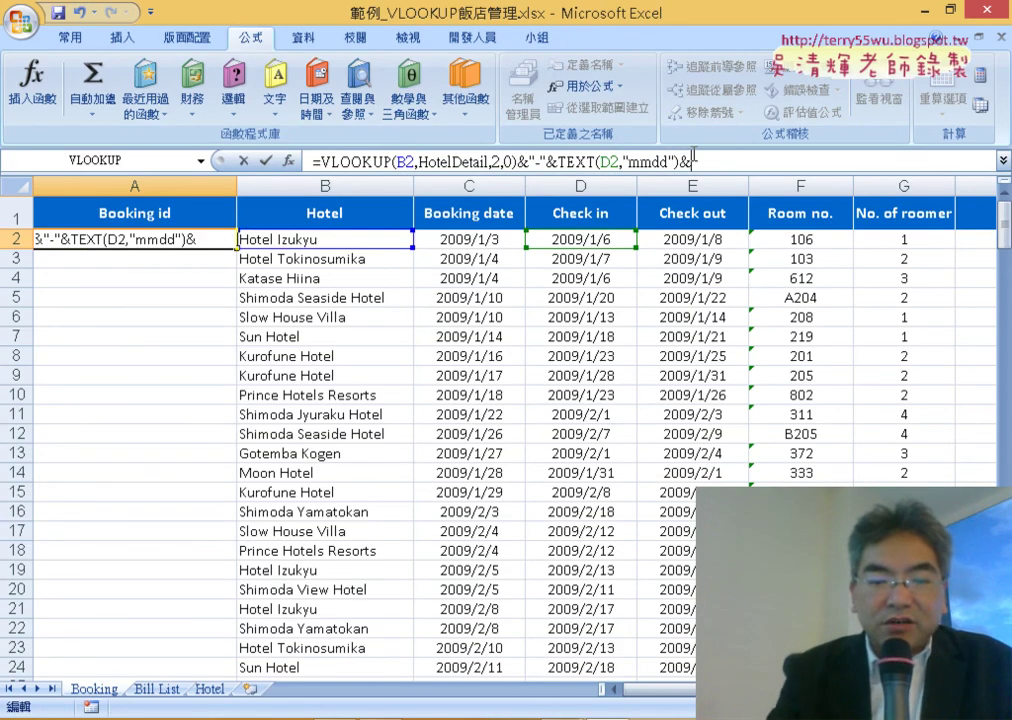
text(-)
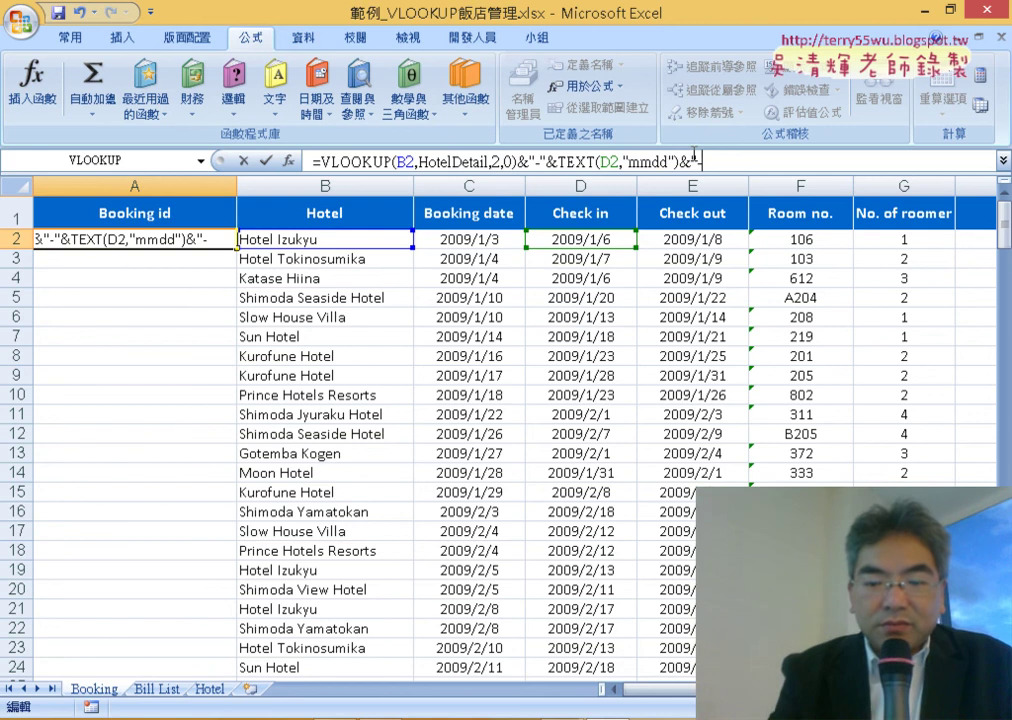
text("&)
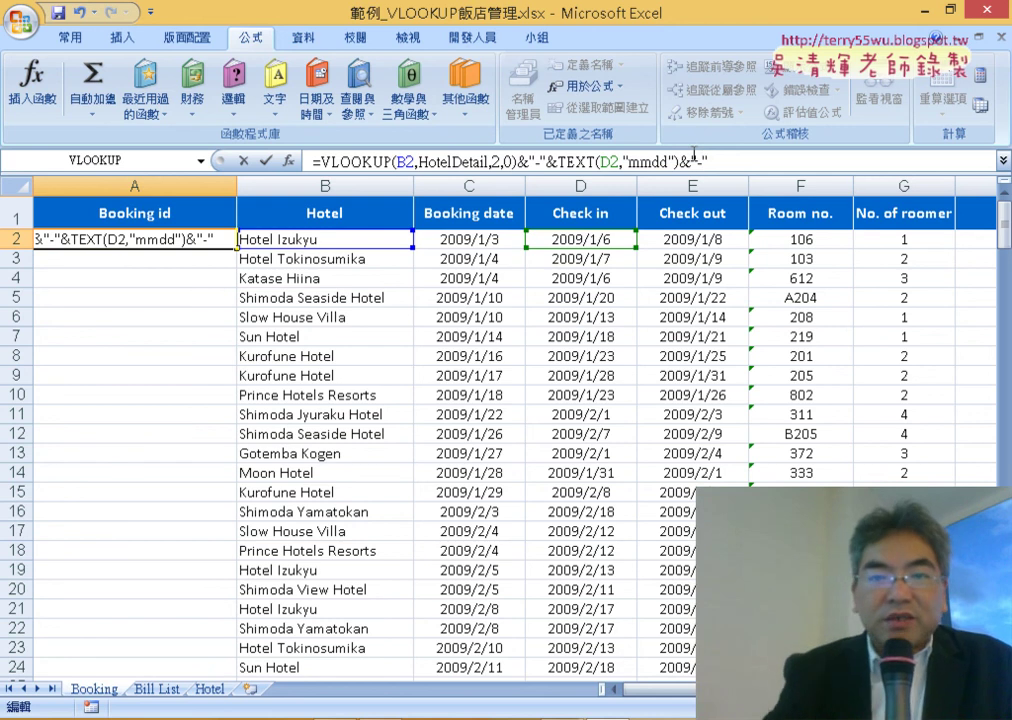
click(698, 245)
text(-)
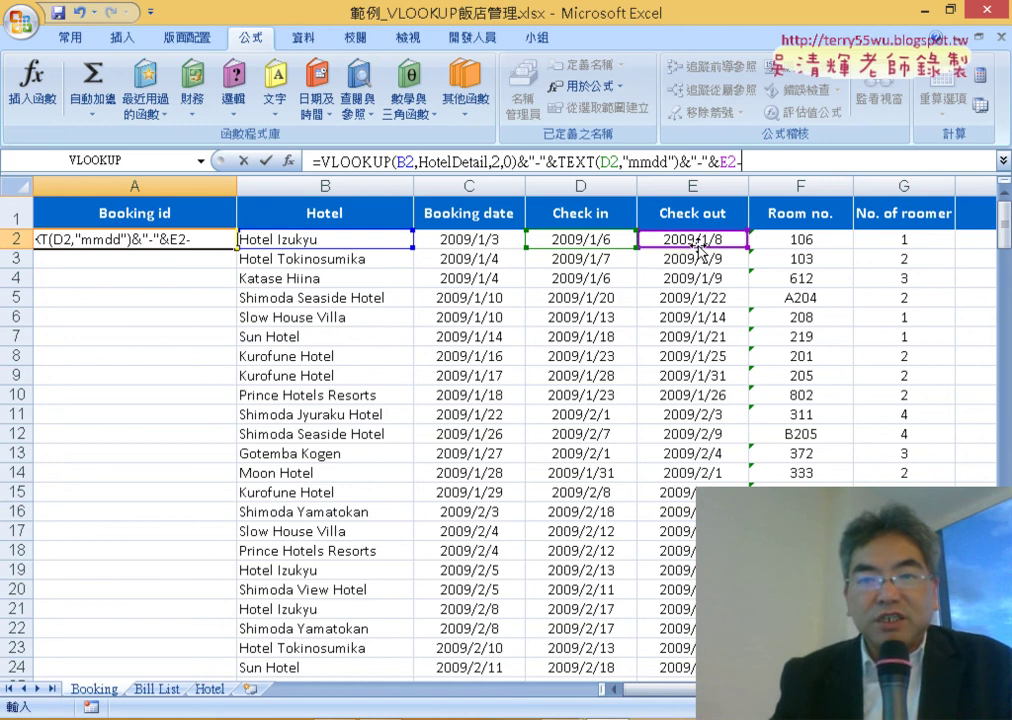
click(614, 245)
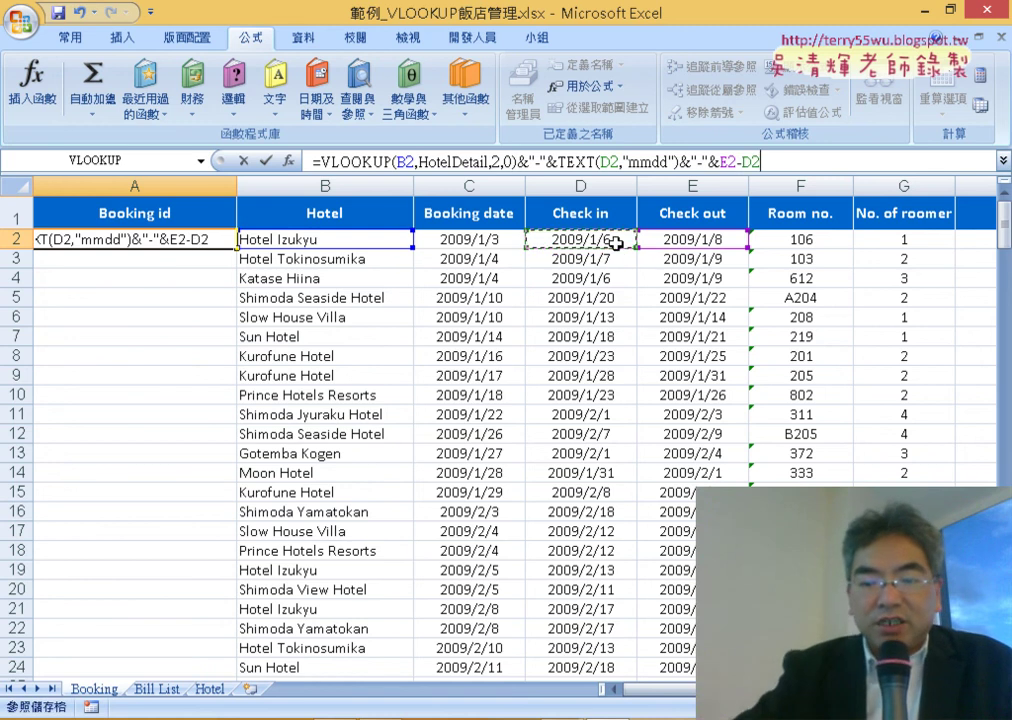
text(+)
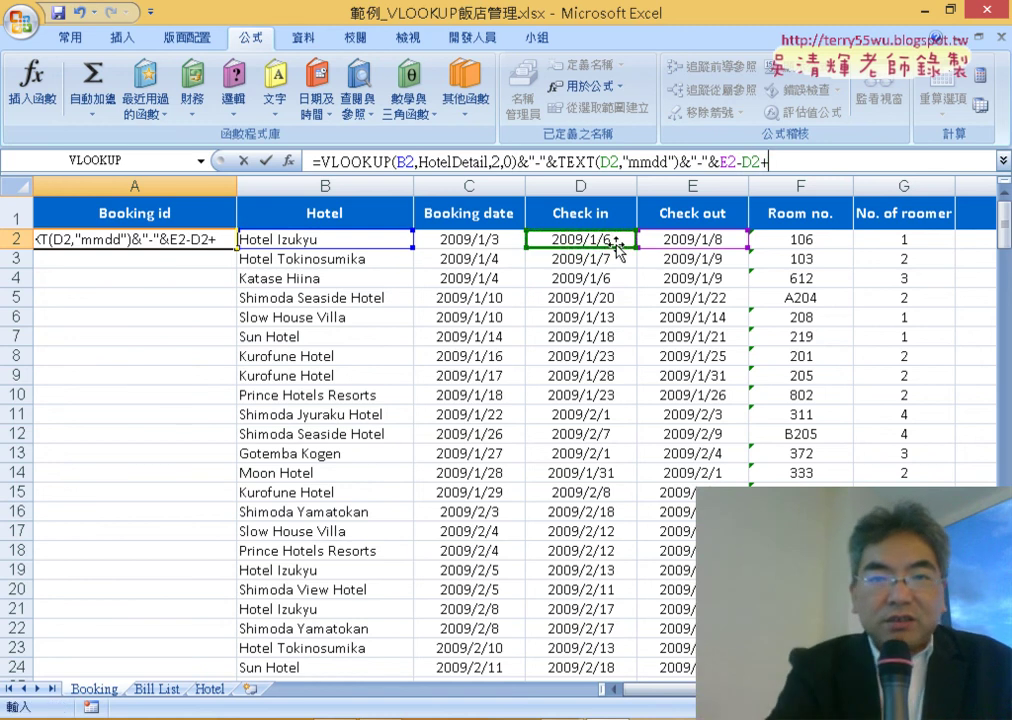
text(1)
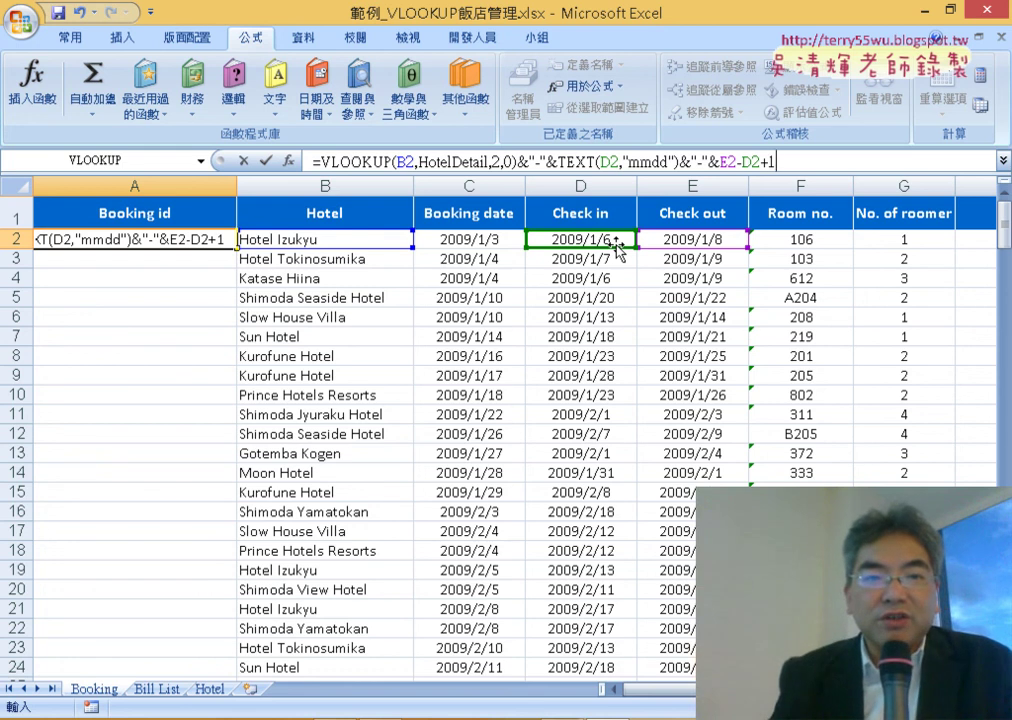
click(266, 160)
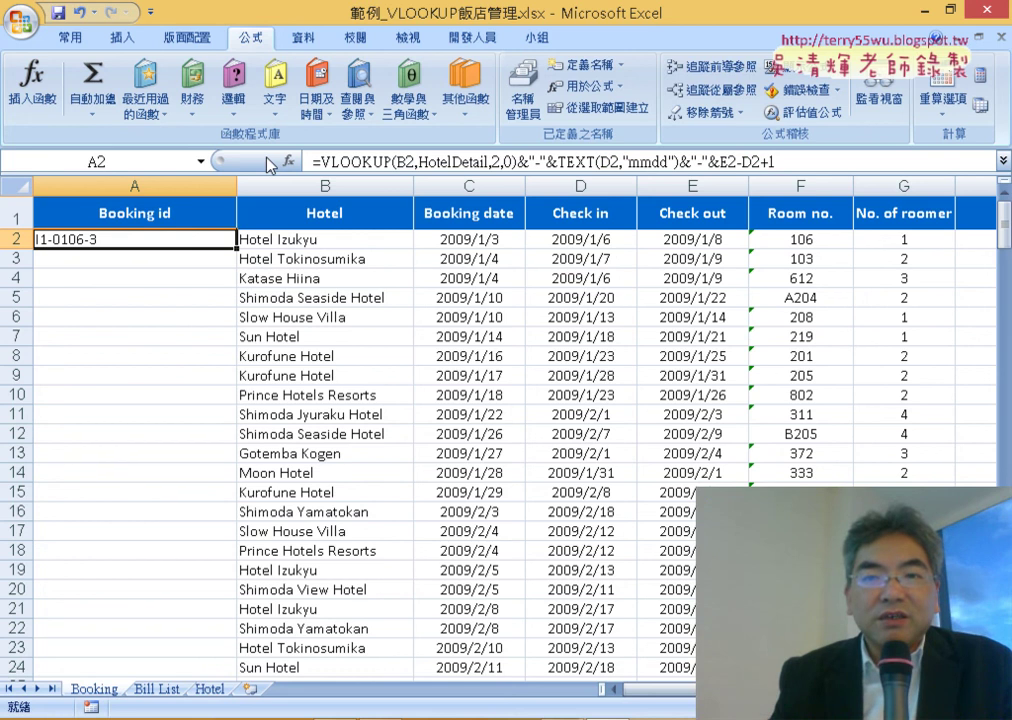
Append a dash and the guest's first name from H2 to the A2 formula
click(803, 162)
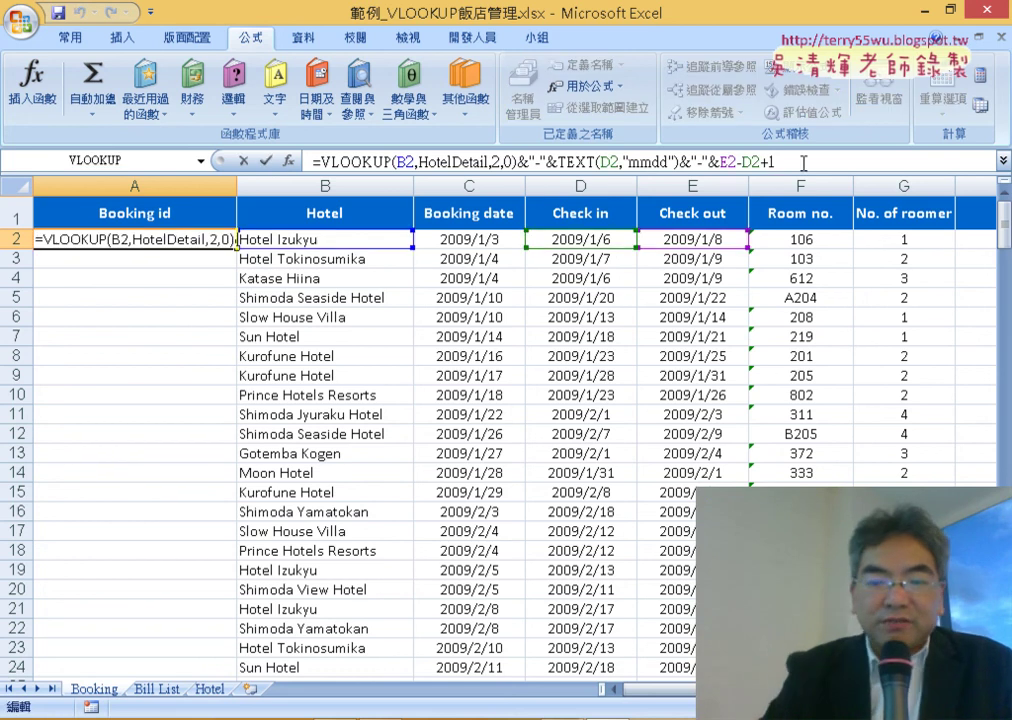
text(&)
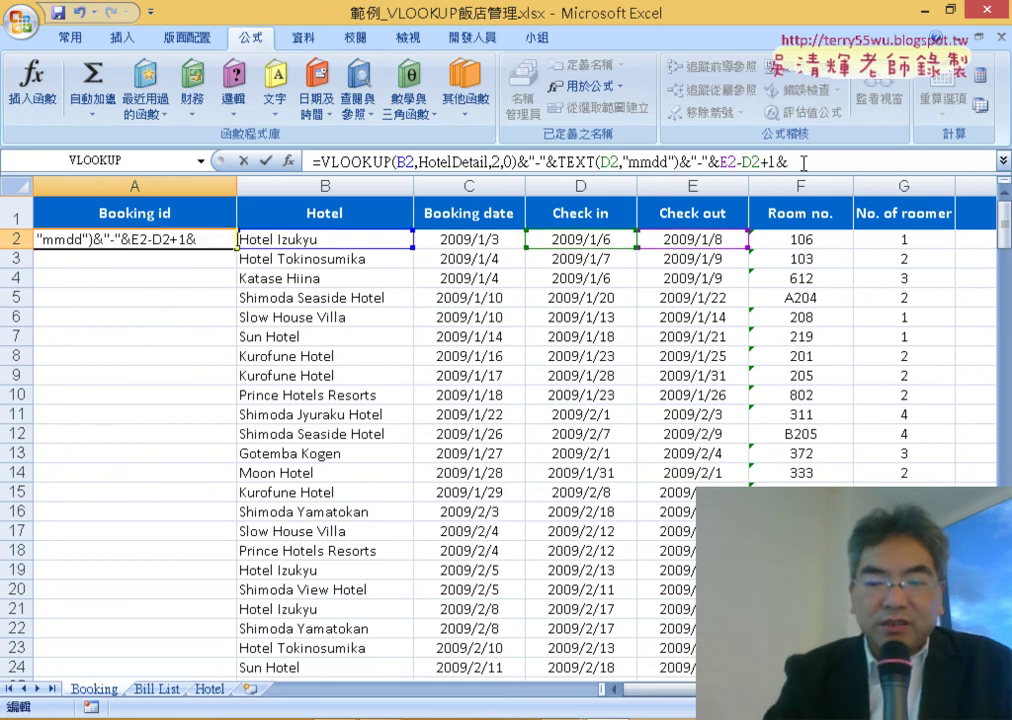
text("-)
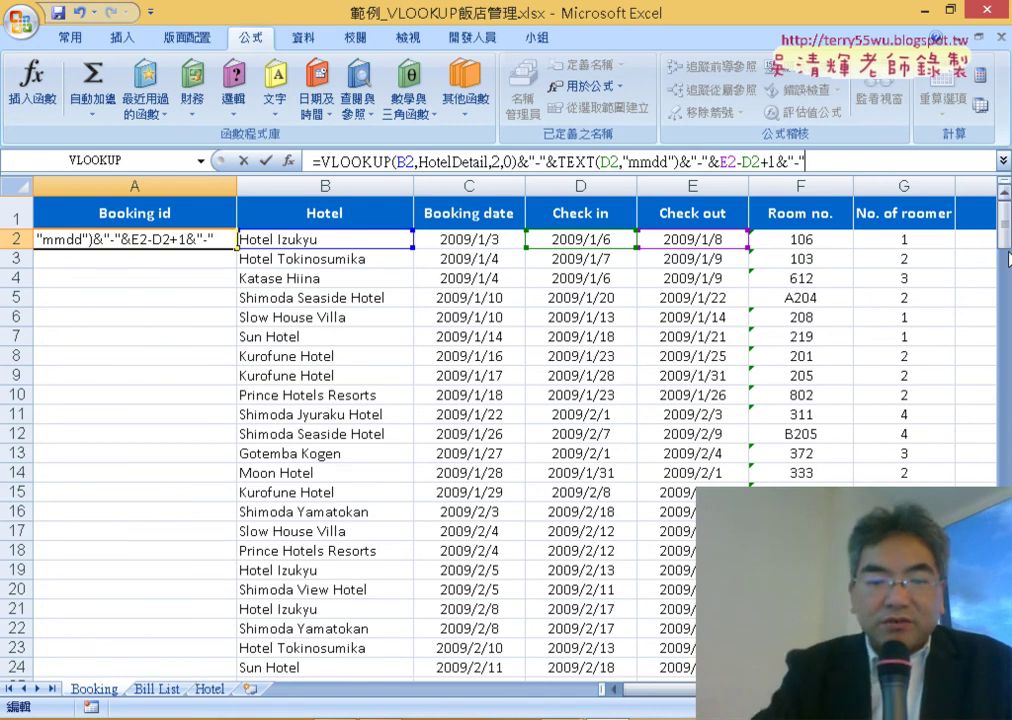
text(&)
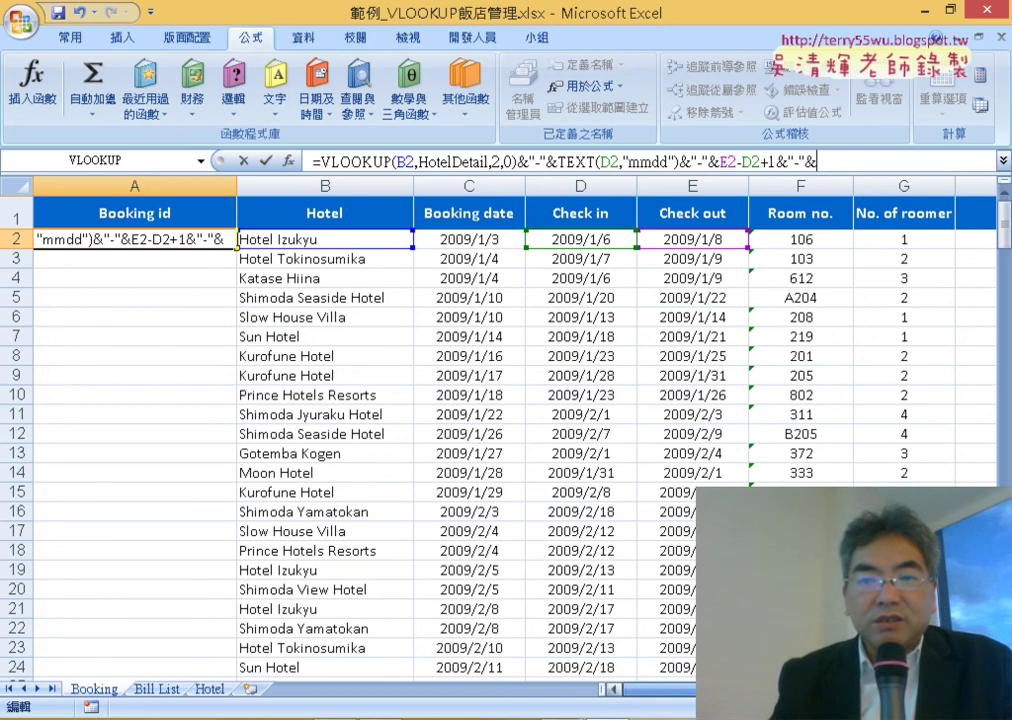
scroll(360, 430, right, 2)
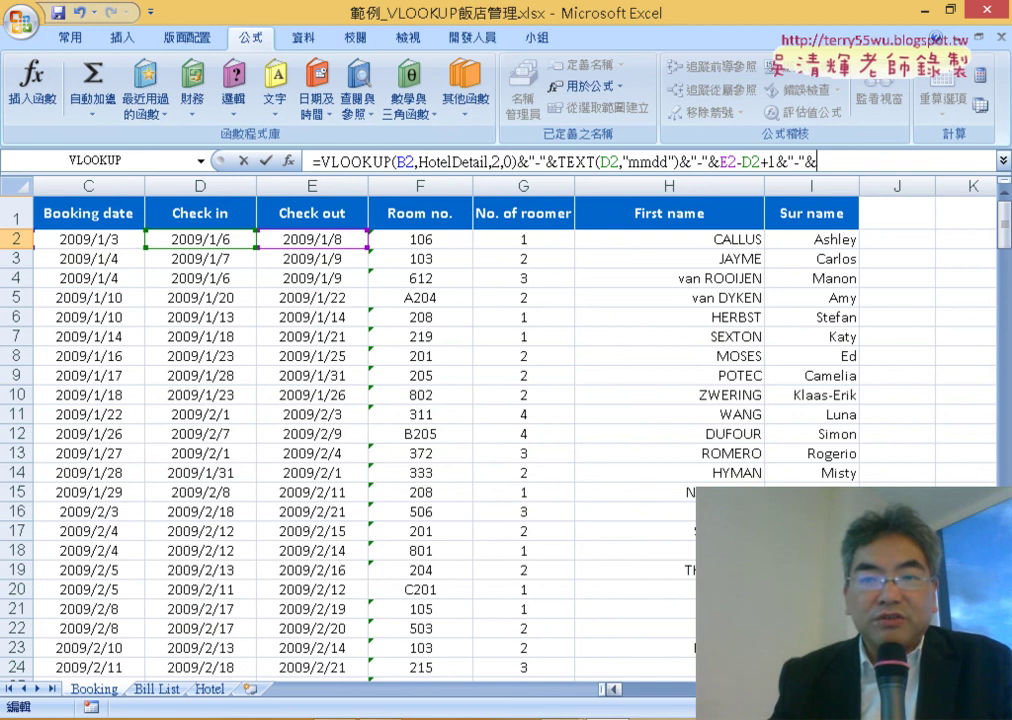
click(755, 243)
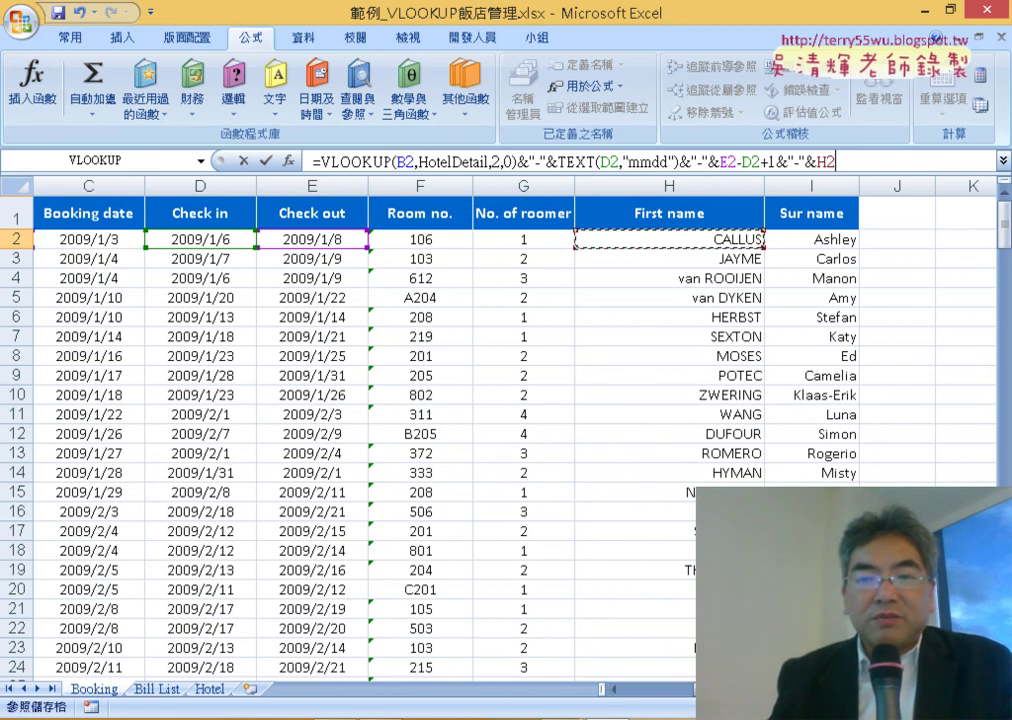
scroll(184, 270, left, 2)
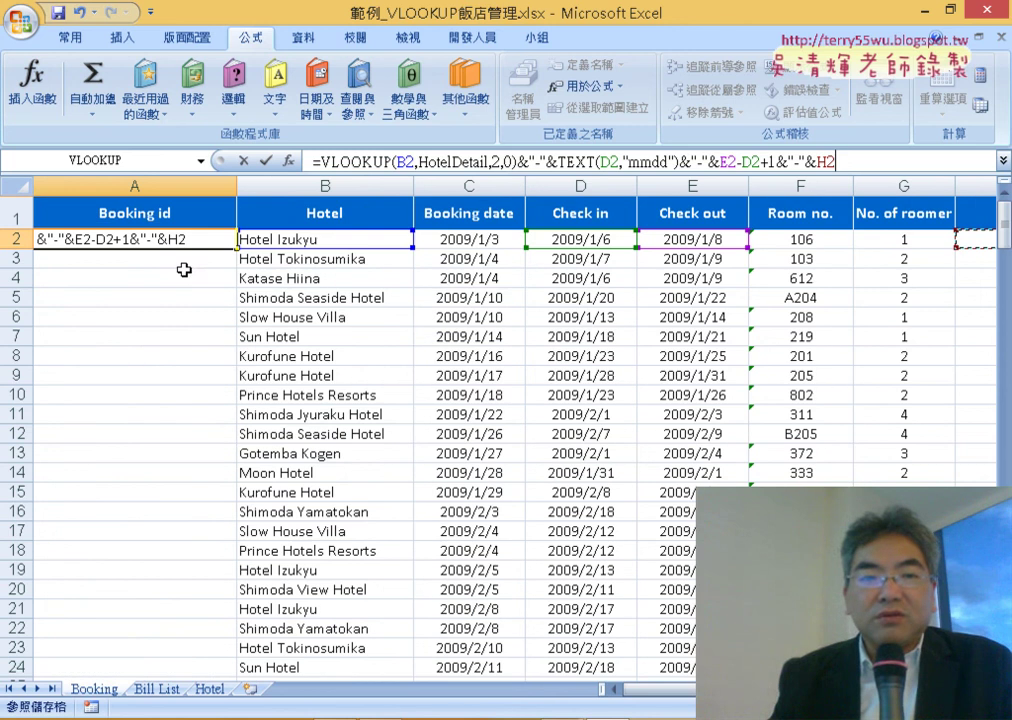
click(266, 160)
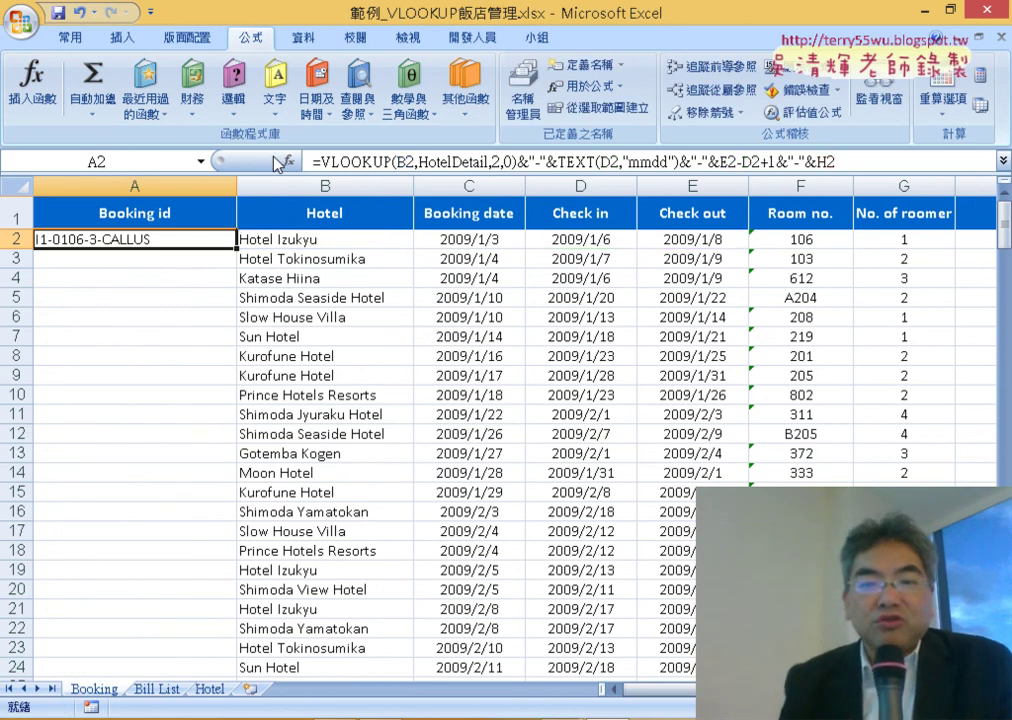
mouse_move(562, 719)
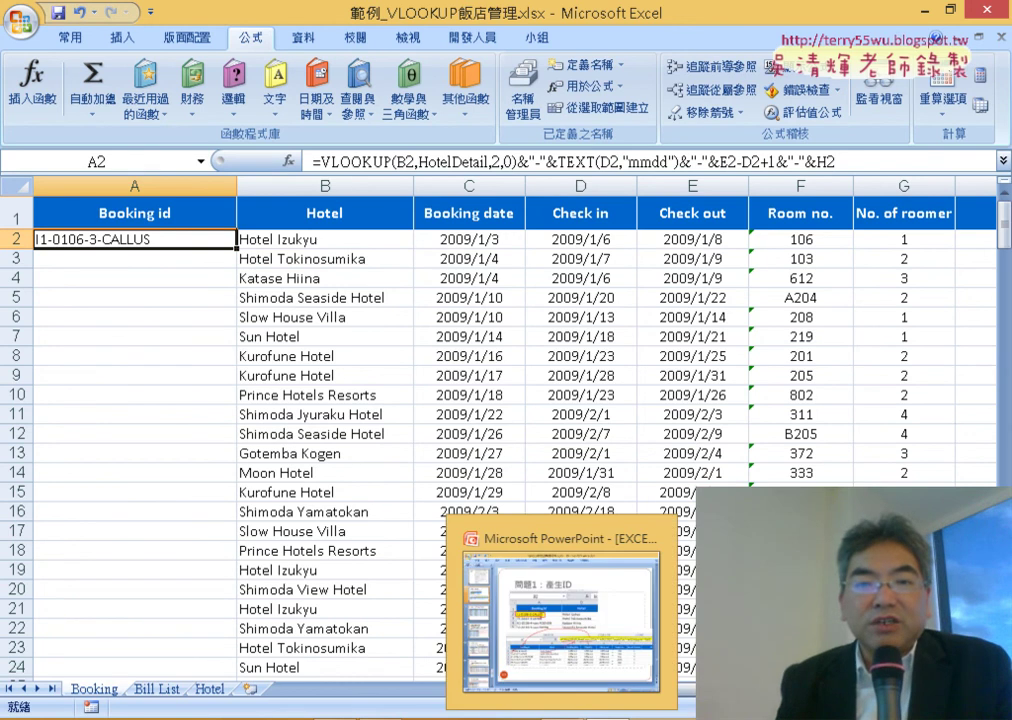
click(561, 615)
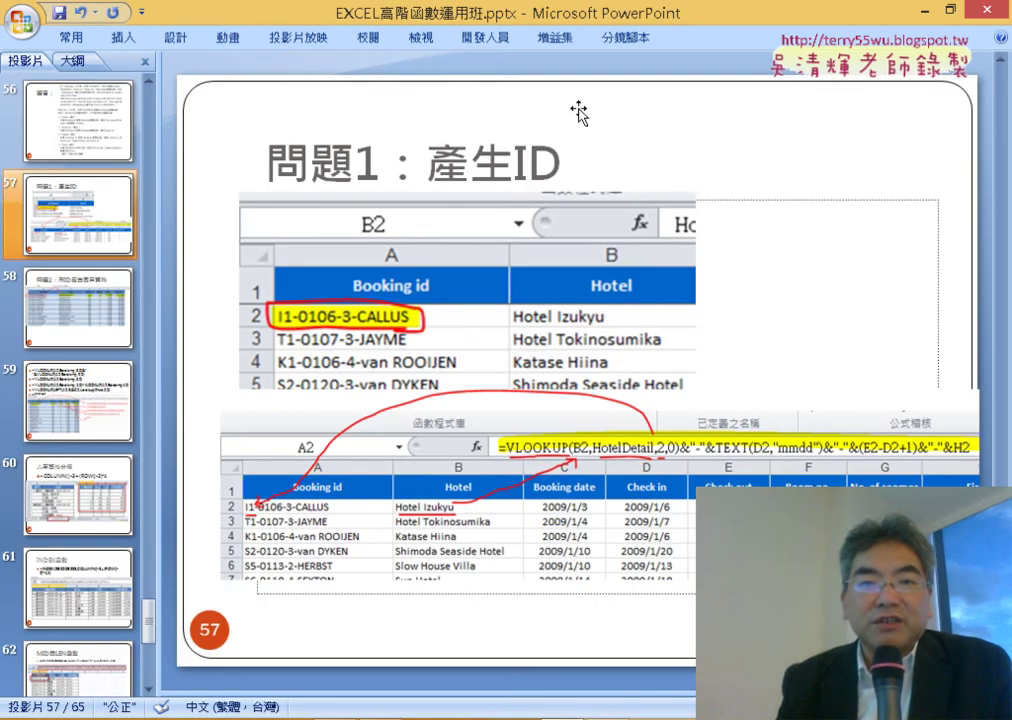
double_click(540, 10)
drag(529, 68, 561, 396)
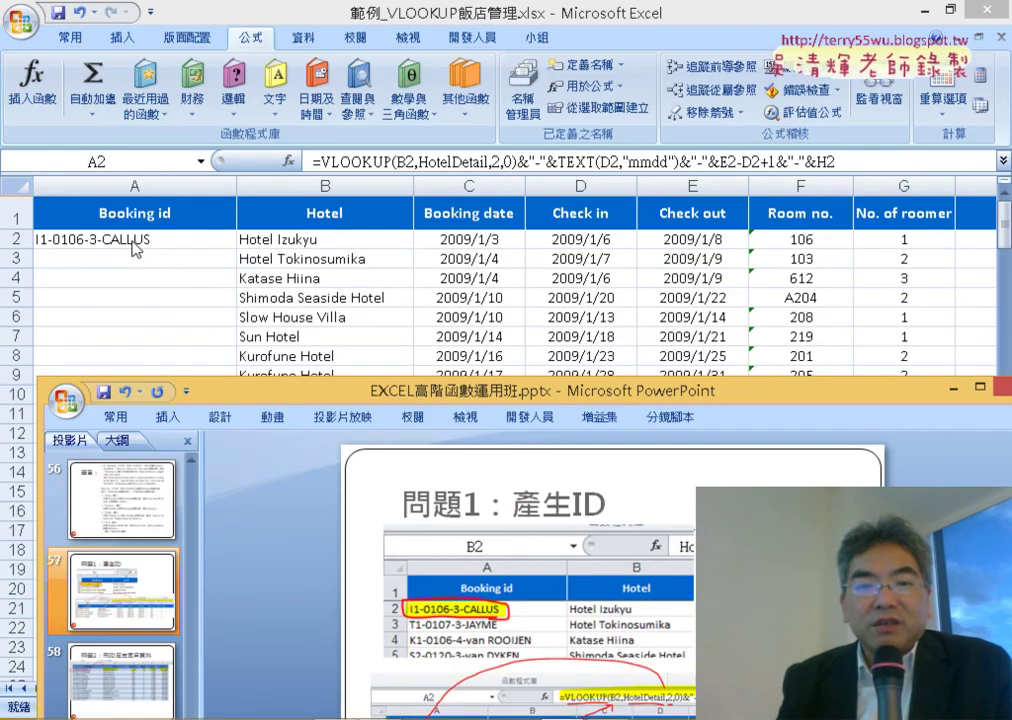
drag(423, 398, 386, 287)
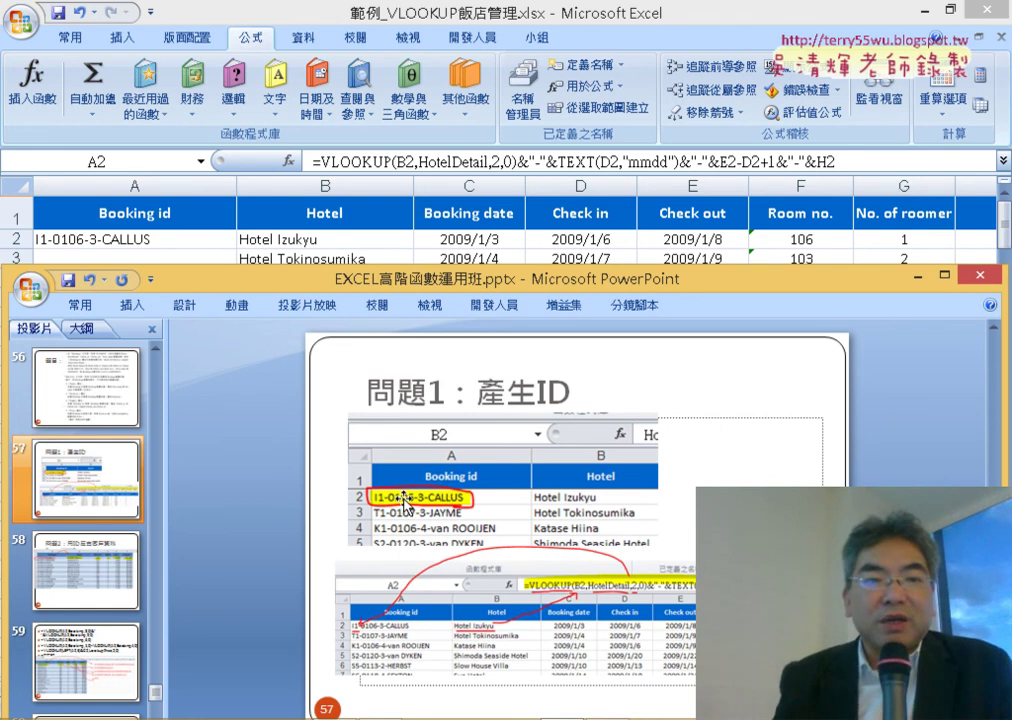
click(228, 239)
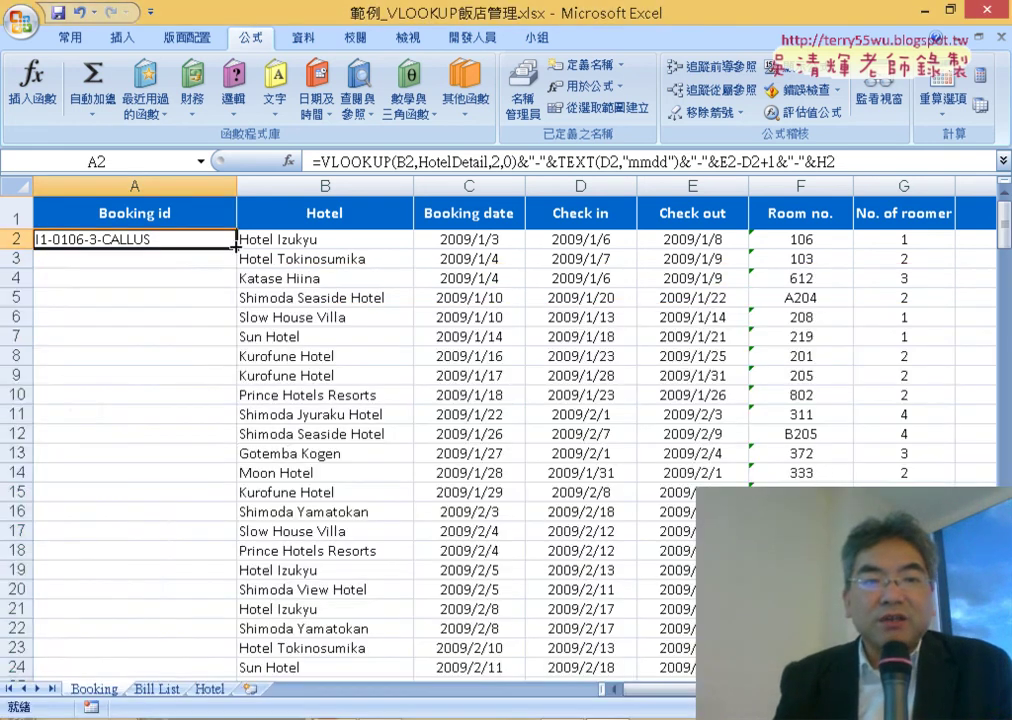
double_click(236, 246)
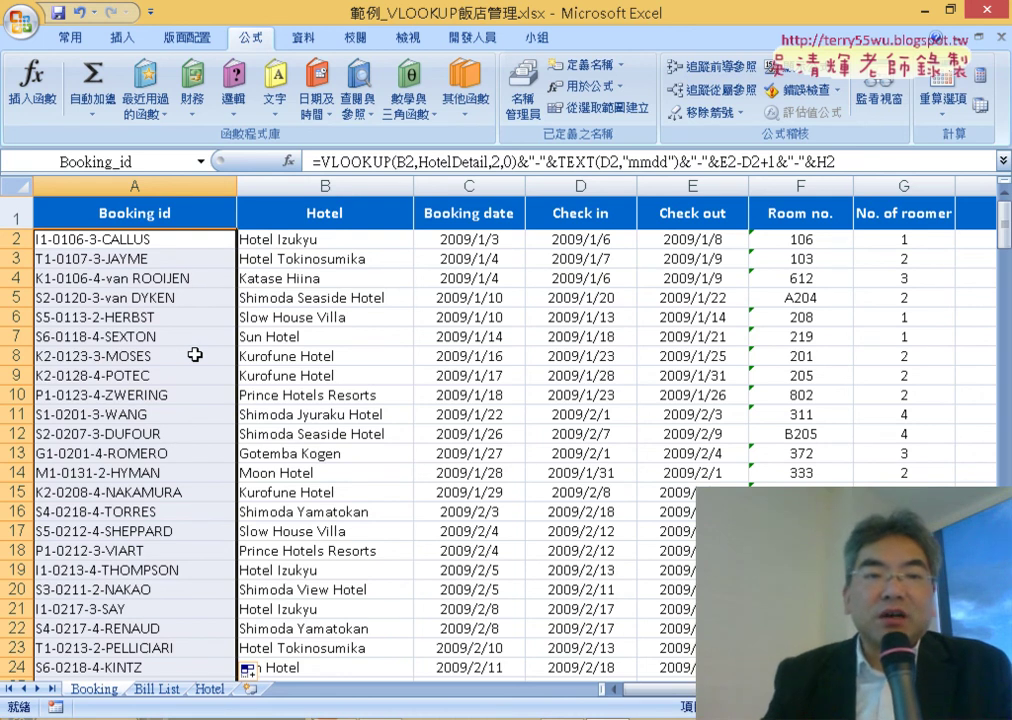
Reduce the selection to cell A2 after filling the Booking ids down
click(171, 243)
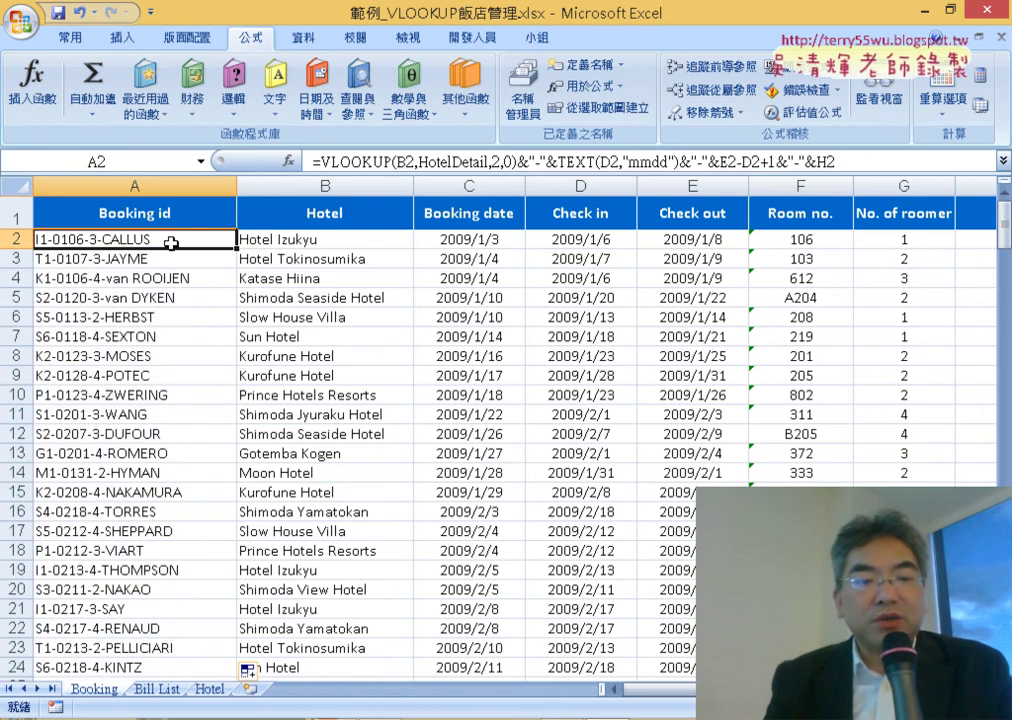
Review Bill List's row 2: booking id, then empty Name, Room no., Nights, Price, Amount cells
click(167, 692)
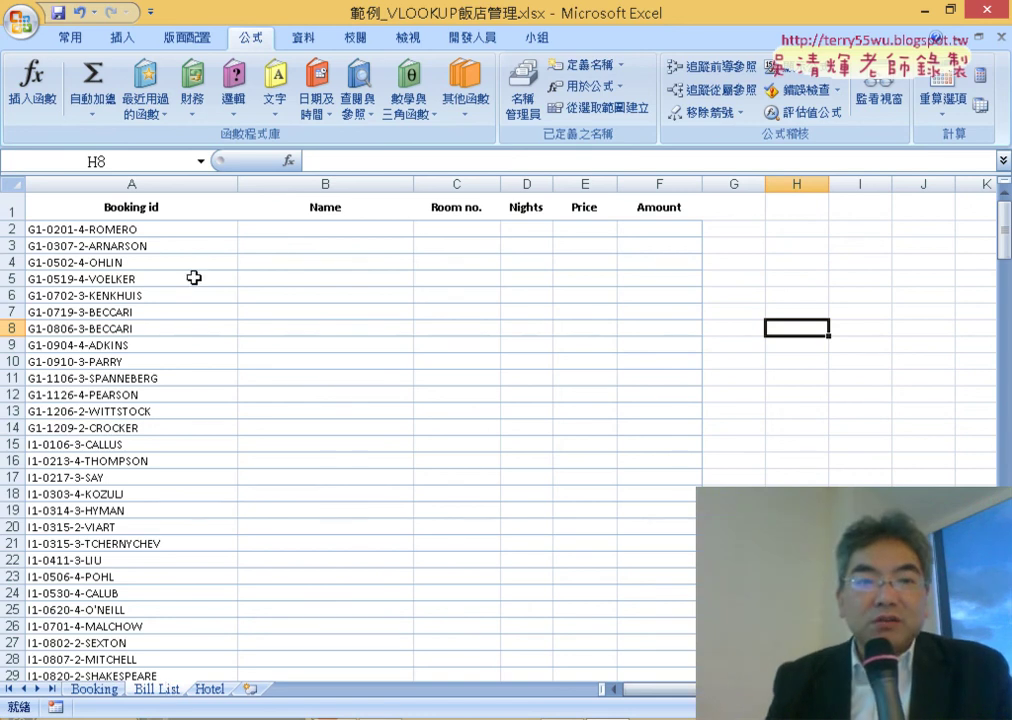
click(155, 236)
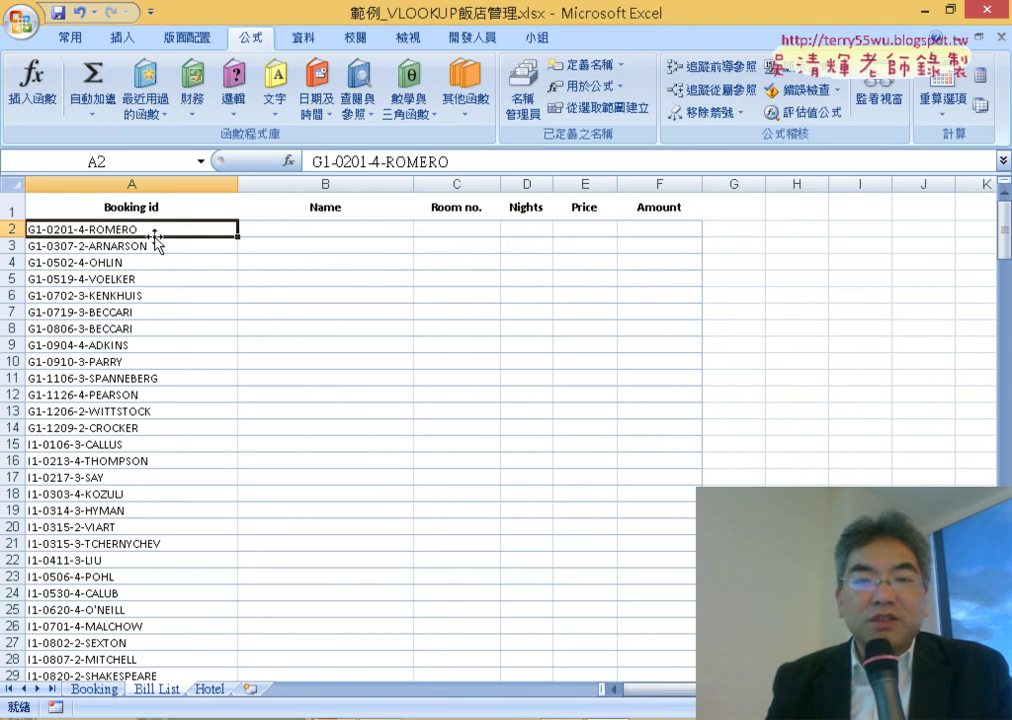
click(352, 231)
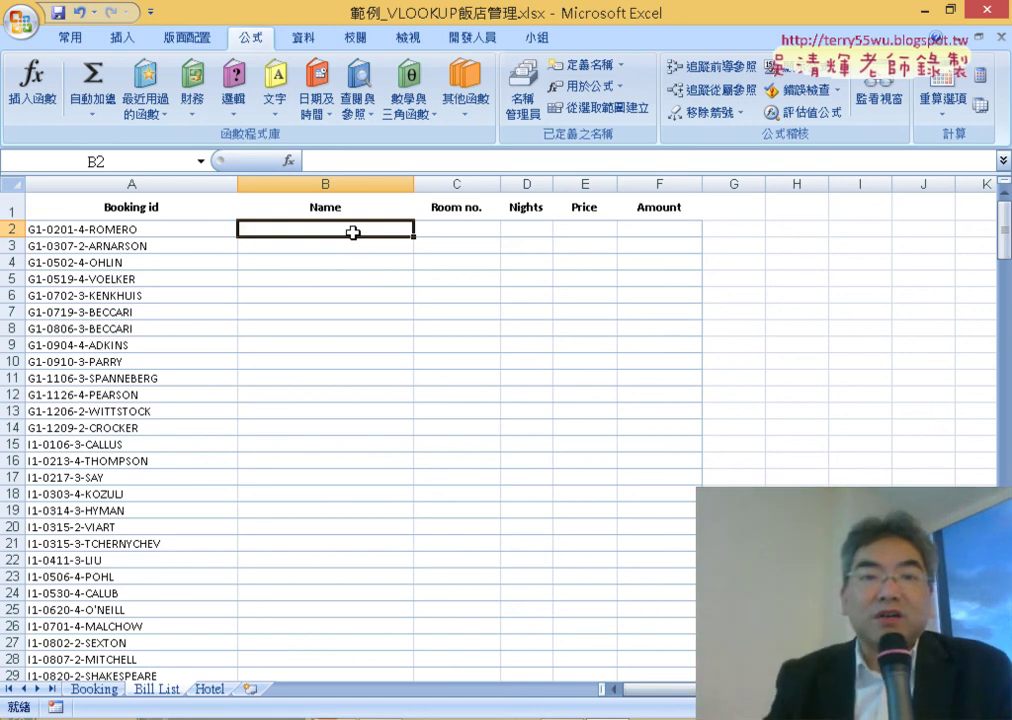
click(476, 227)
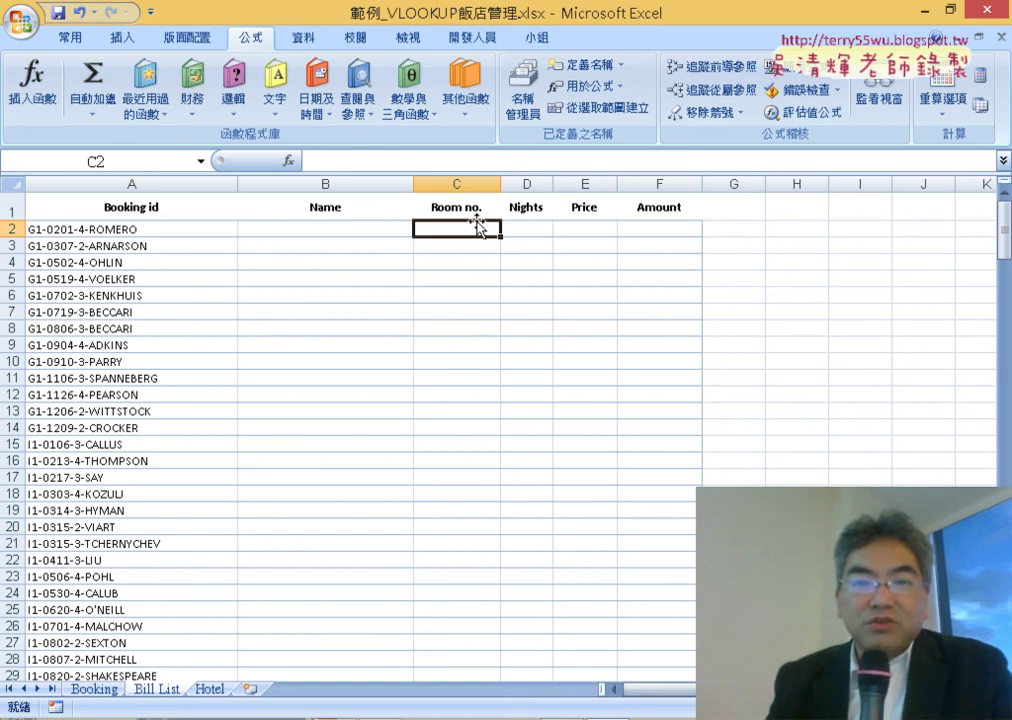
click(528, 228)
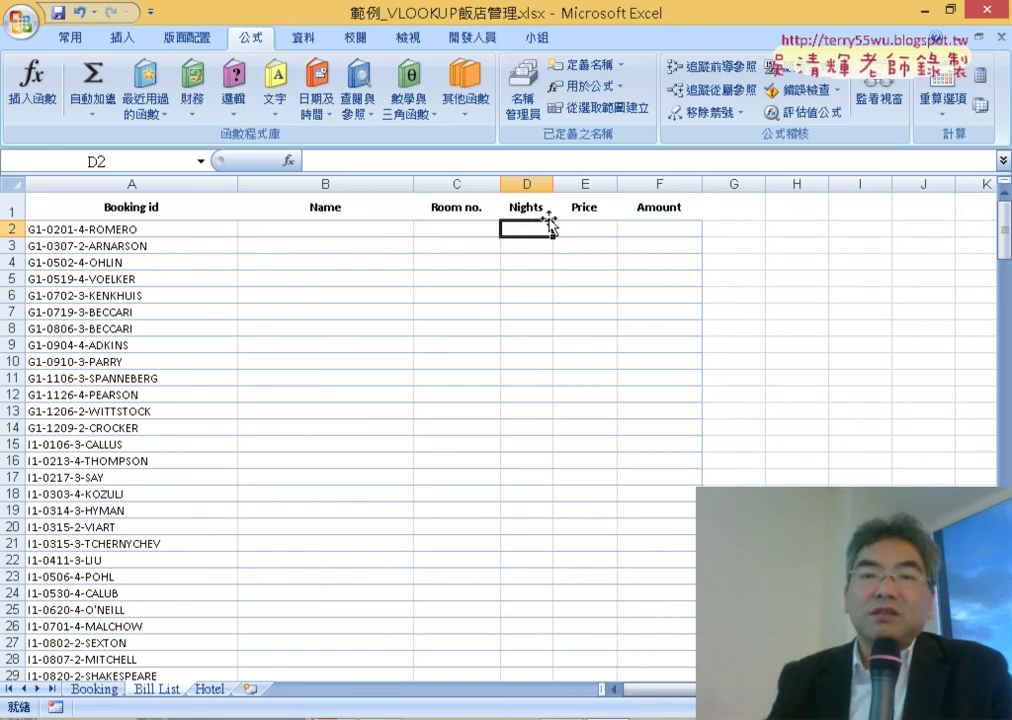
click(586, 227)
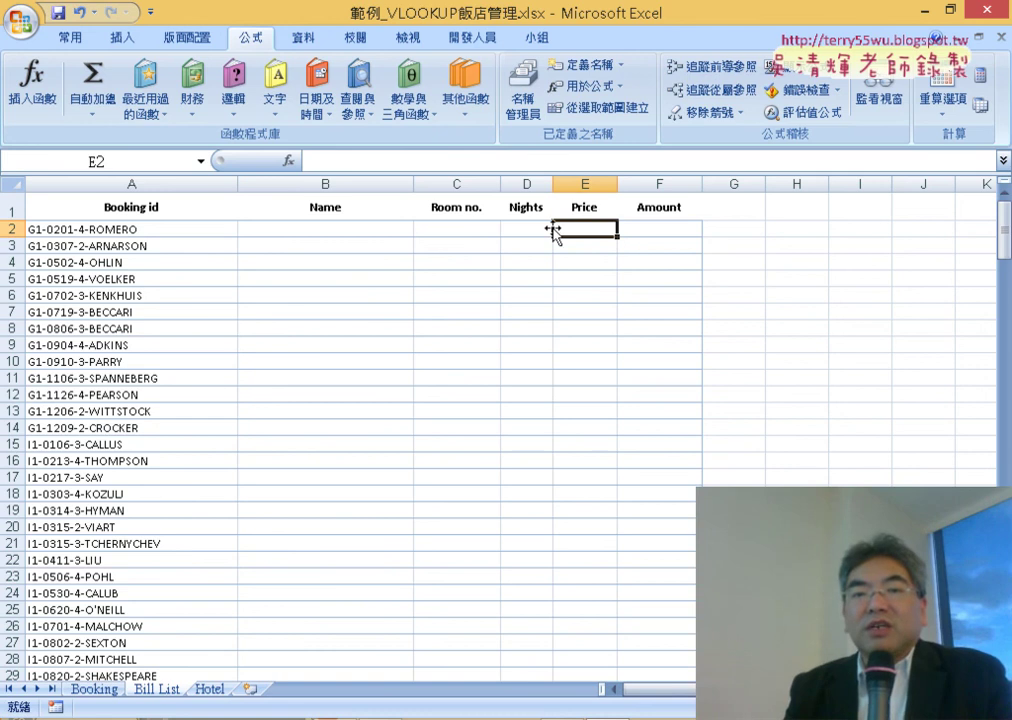
drag(526, 228, 590, 236)
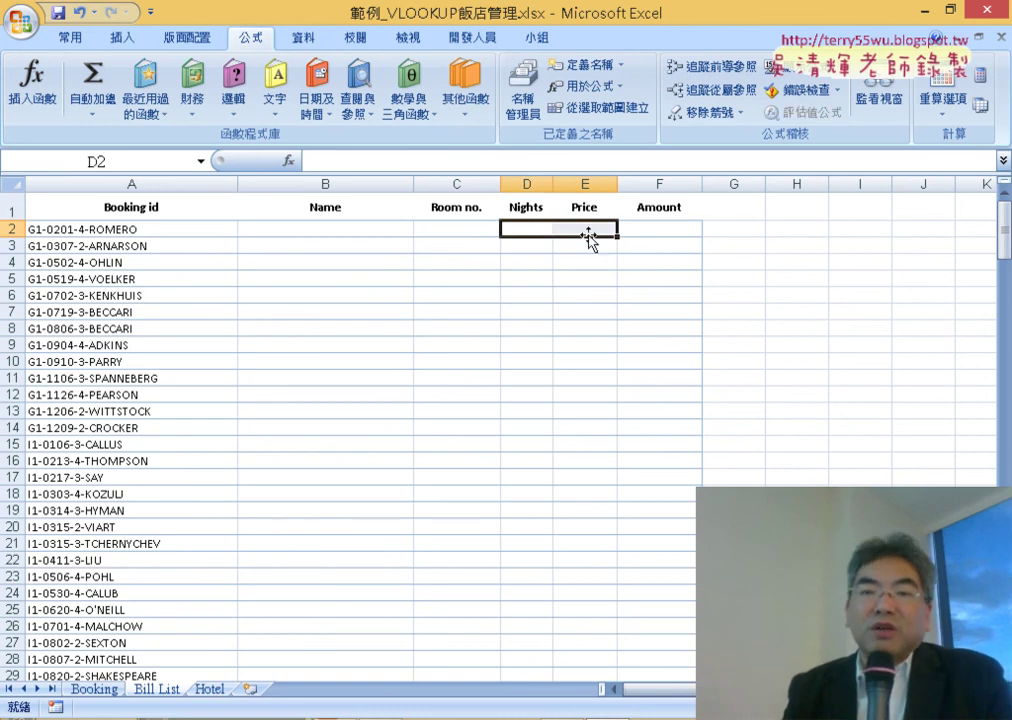
click(667, 226)
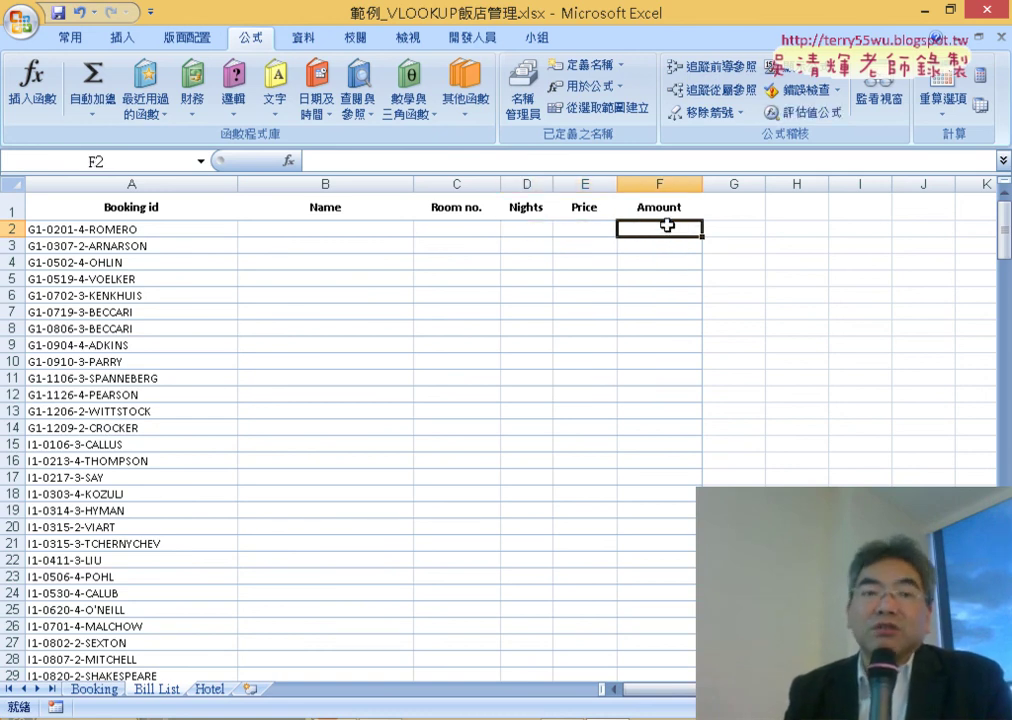